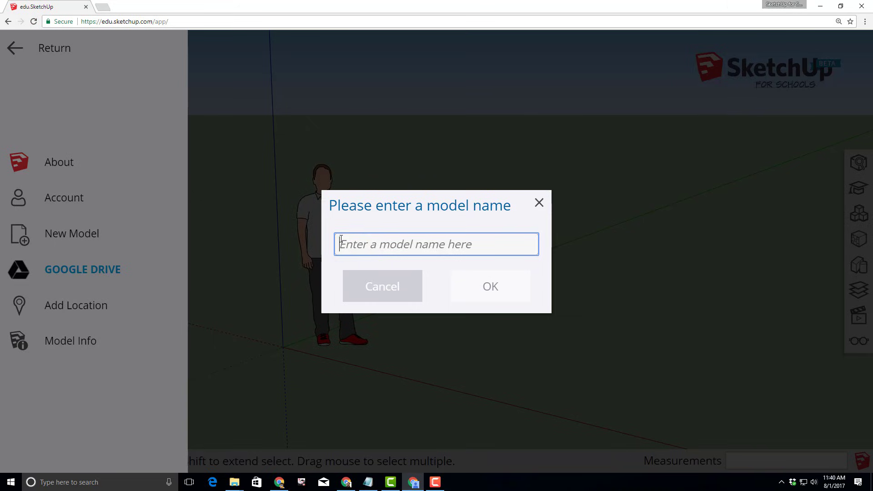
Name the new model 'playship' and save it to the SketchUp Models folder on Google Drive
type("playship")
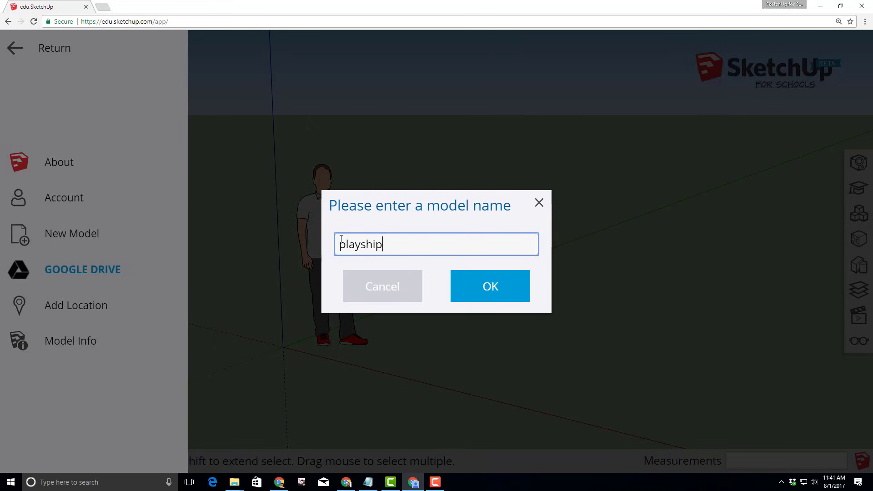
left_click(507, 289)
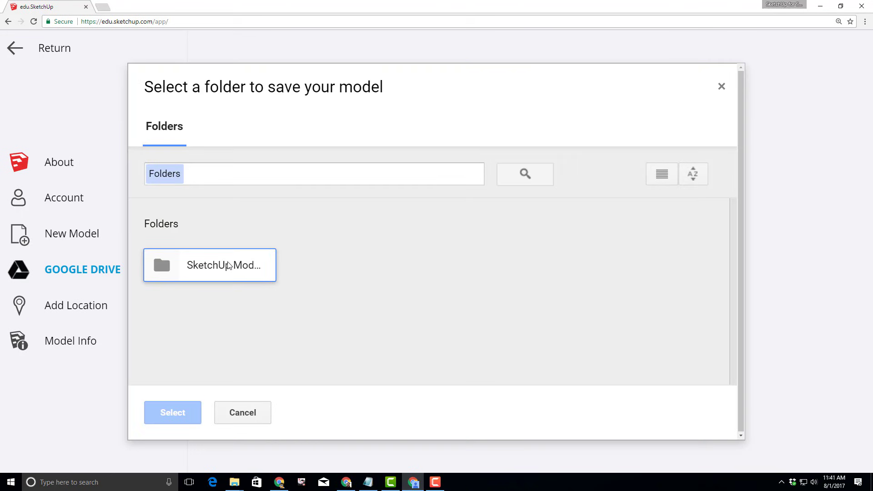
left_click(228, 265)
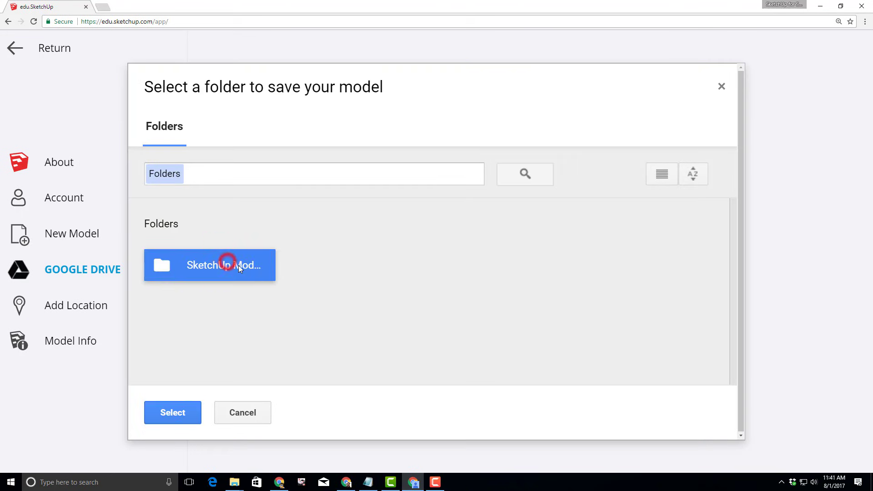
left_click(184, 416)
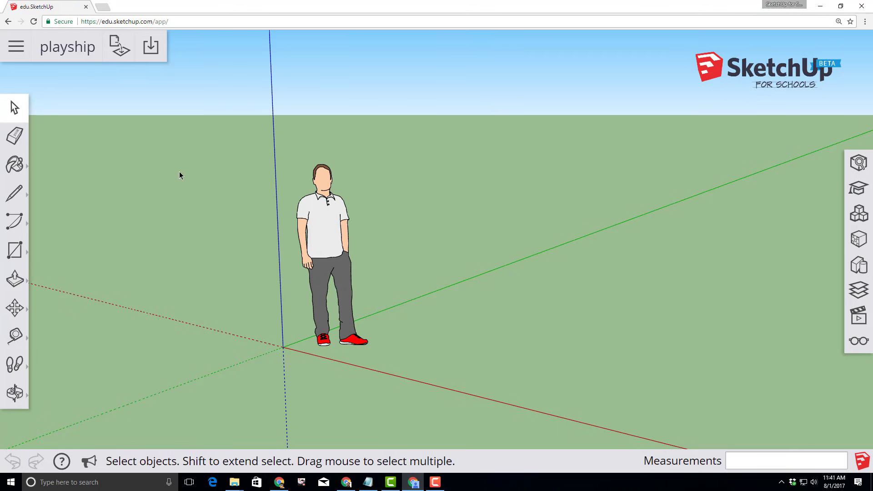
Select the default standing person figure and delete it
left_click(3, 113)
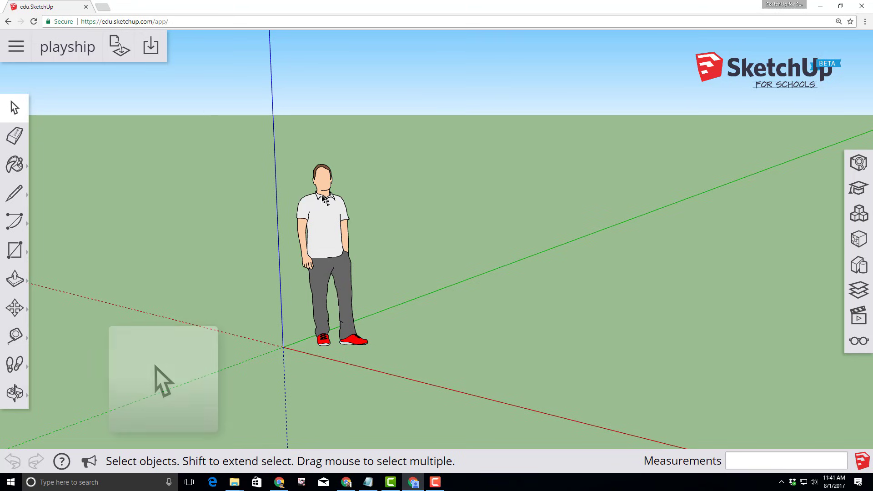
left_click(328, 242)
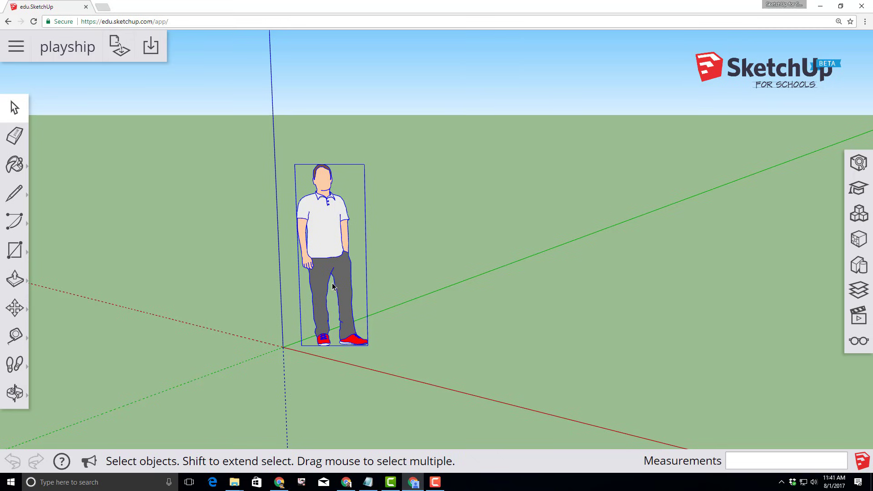
key("Delete")
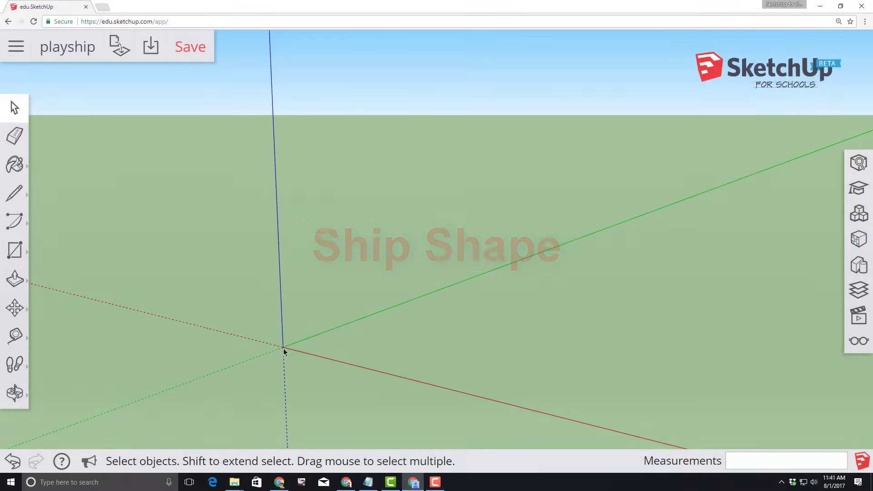
Draw an 8' by 6' rectangular face on the ground from the axis origin
left_click(15, 258)
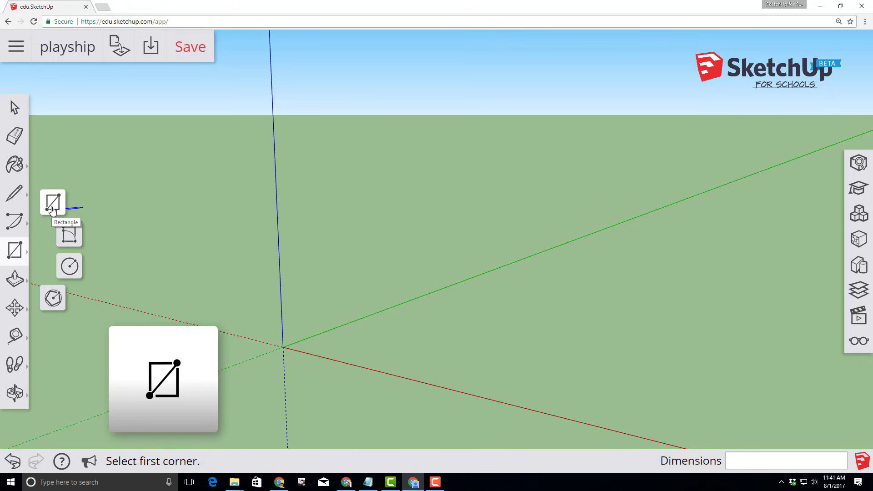
left_click(53, 206)
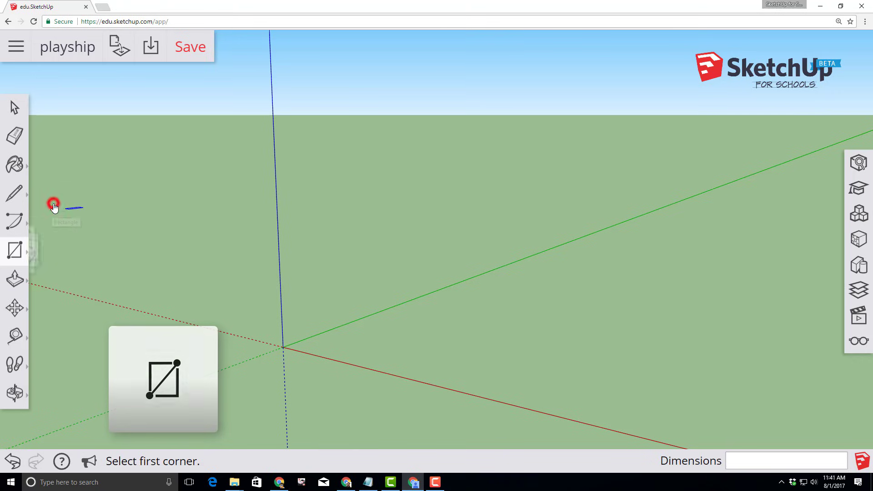
left_click(283, 347)
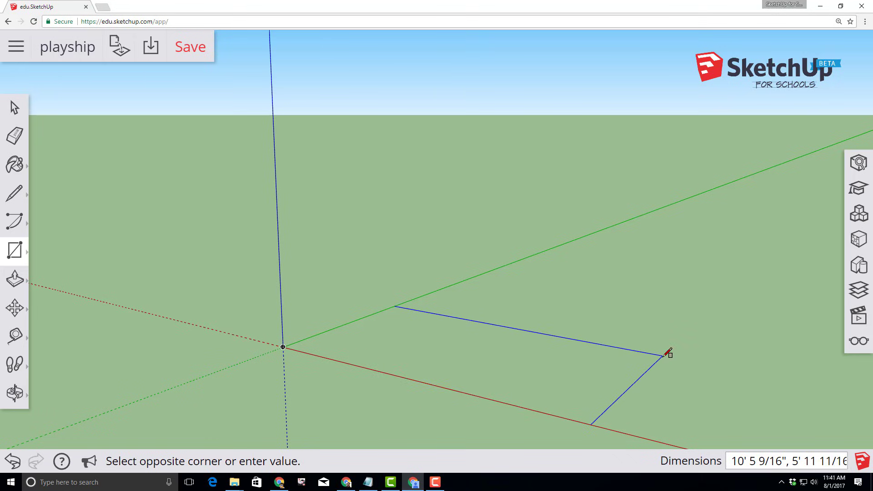
type("8',6")
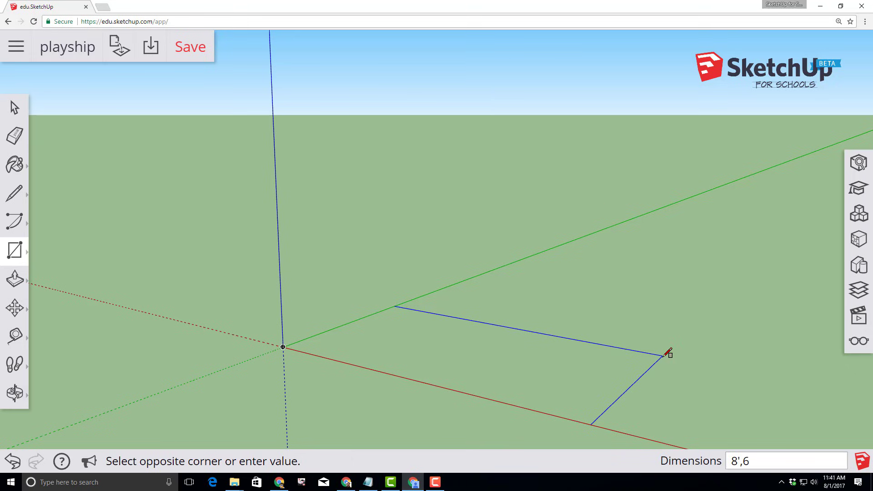
key("Return")
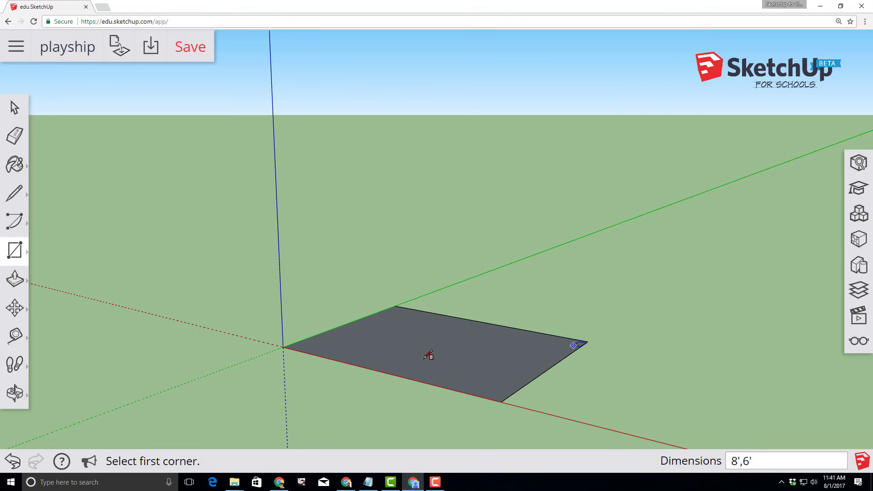
key("l")
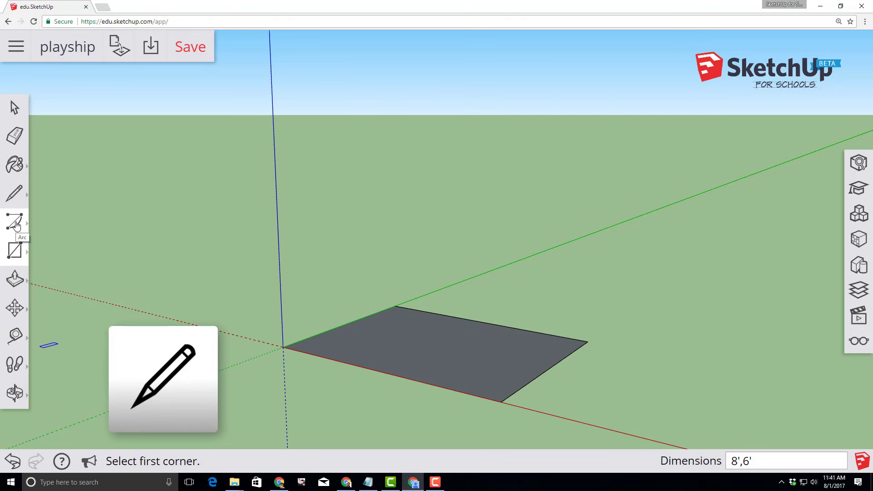
Draw a 4' bow line from the end edge's midpoint and connect its tip to both corners
left_click(14, 193)
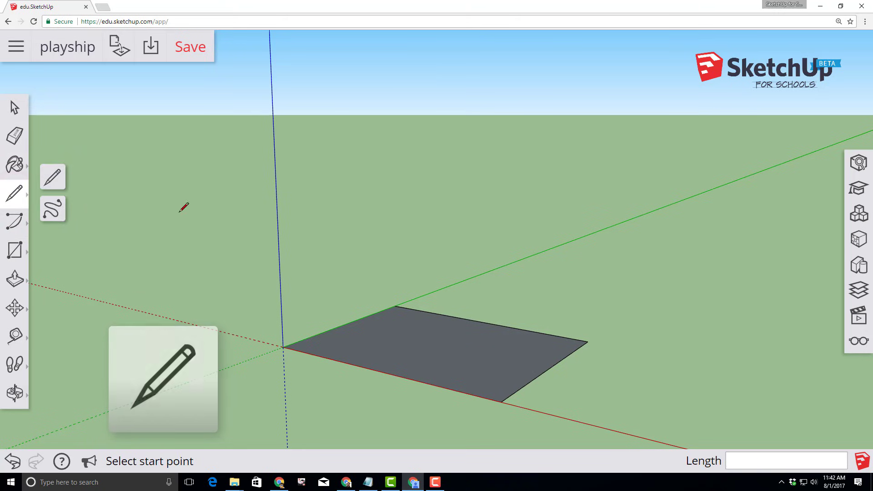
left_click(54, 176)
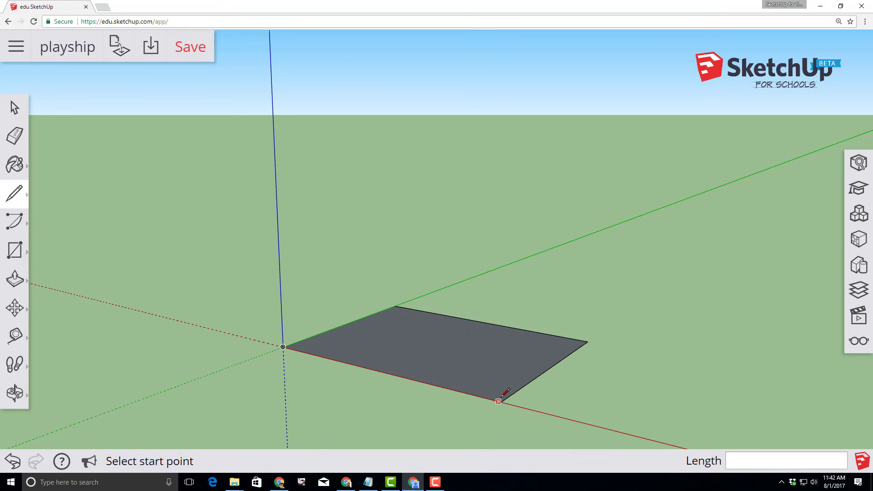
left_click(549, 368)
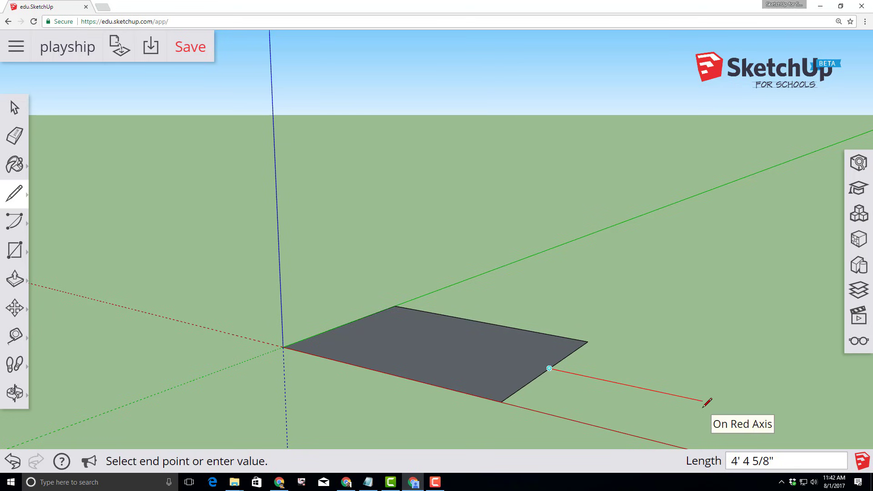
type("4'")
key("Return")
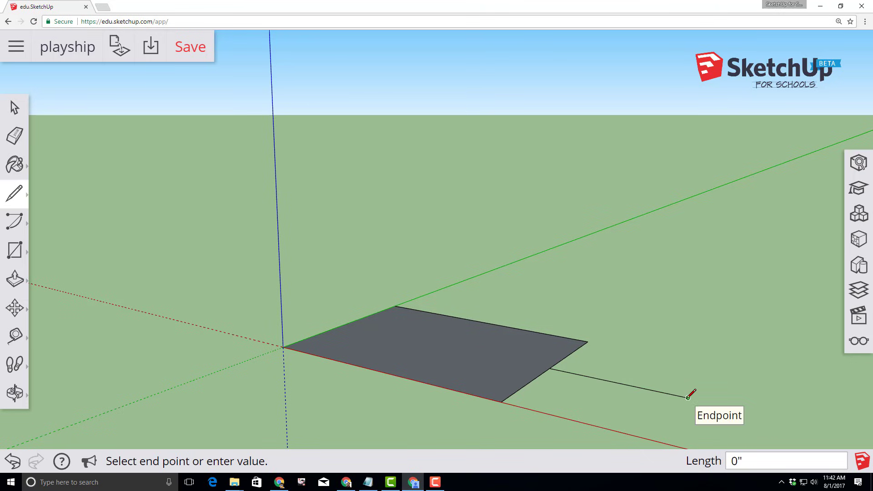
left_click(687, 398)
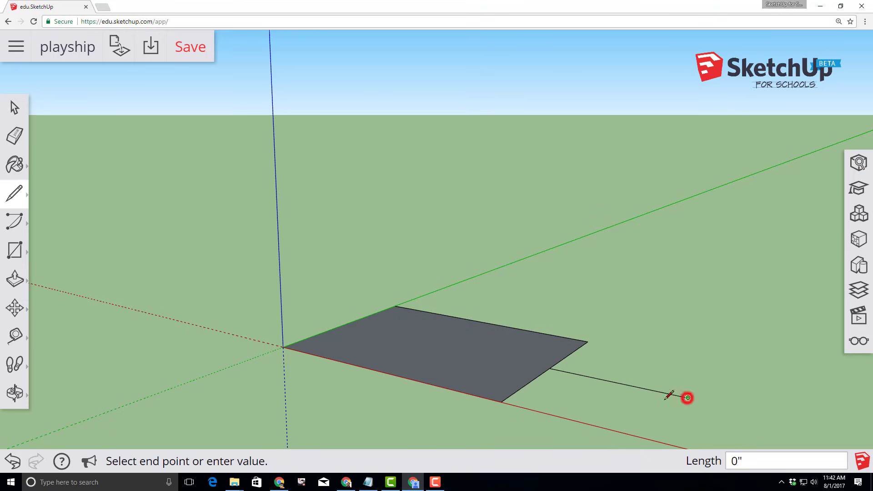
left_click(504, 400)
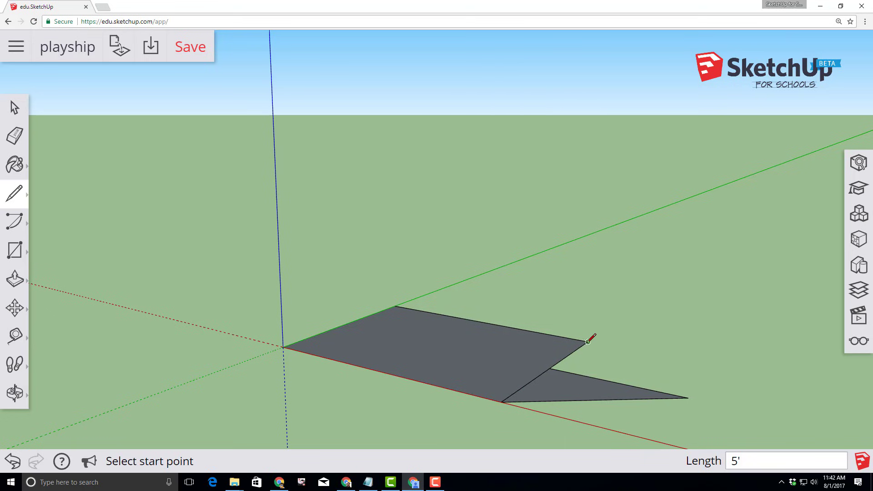
left_click(687, 398)
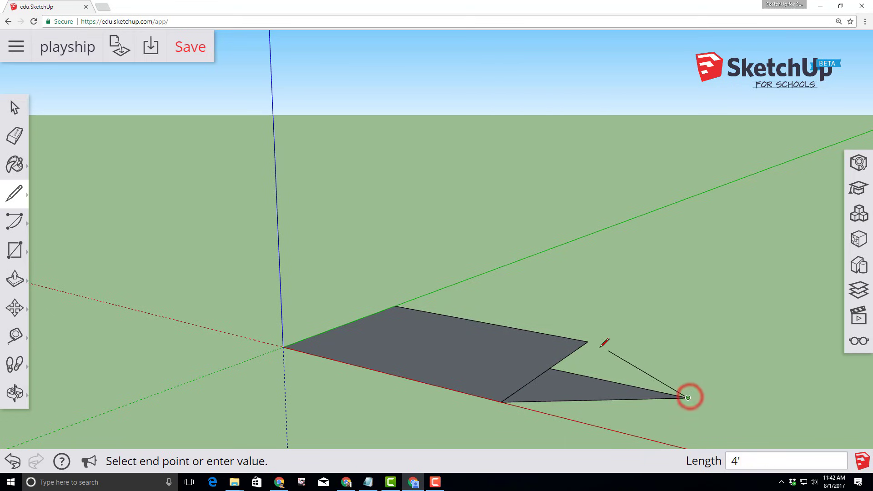
left_click(588, 341)
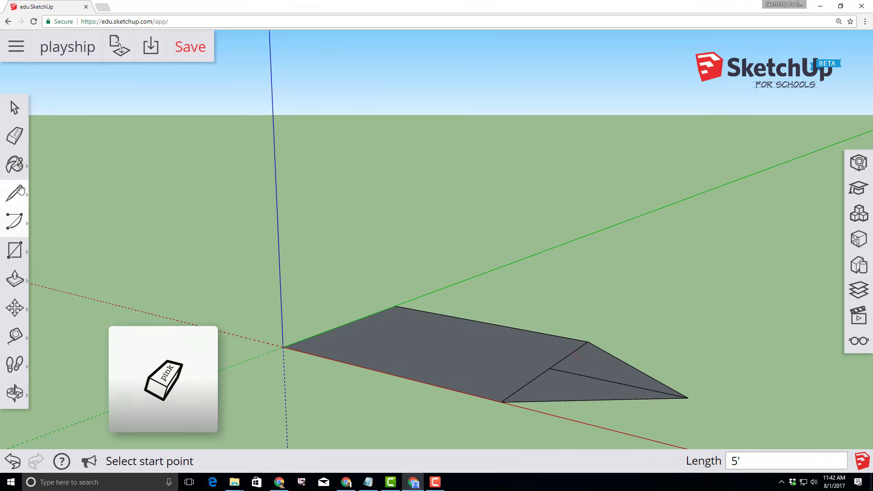
Erase the centre bow line and the old end edge to merge into one face
left_click(14, 136)
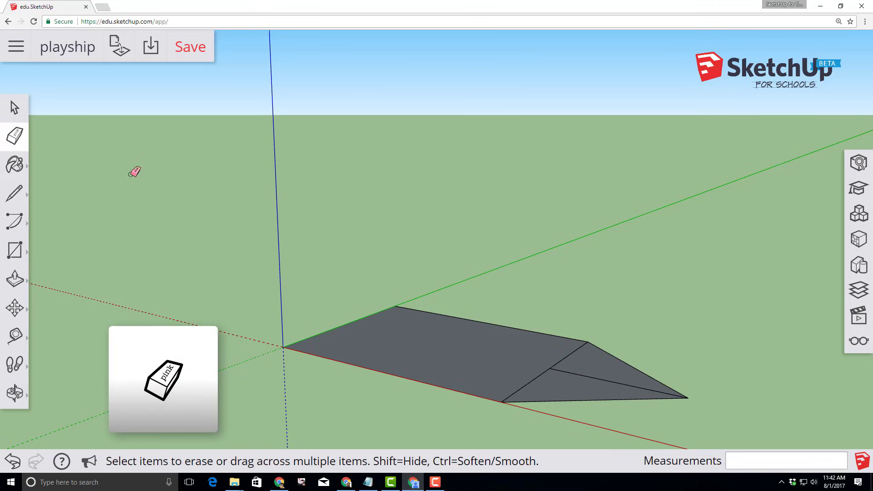
left_click(551, 367)
left_click(550, 368)
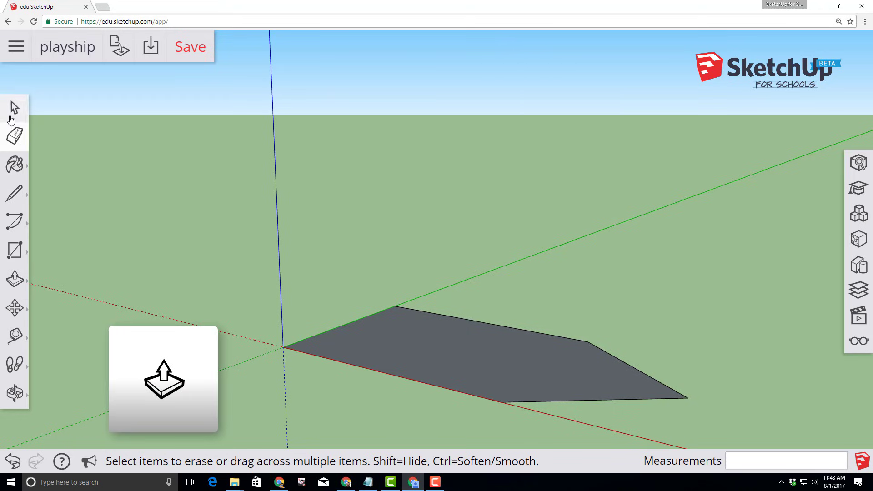
Push/pull the ship-shaped face up 1.5' into a solid hull block
left_click(14, 283)
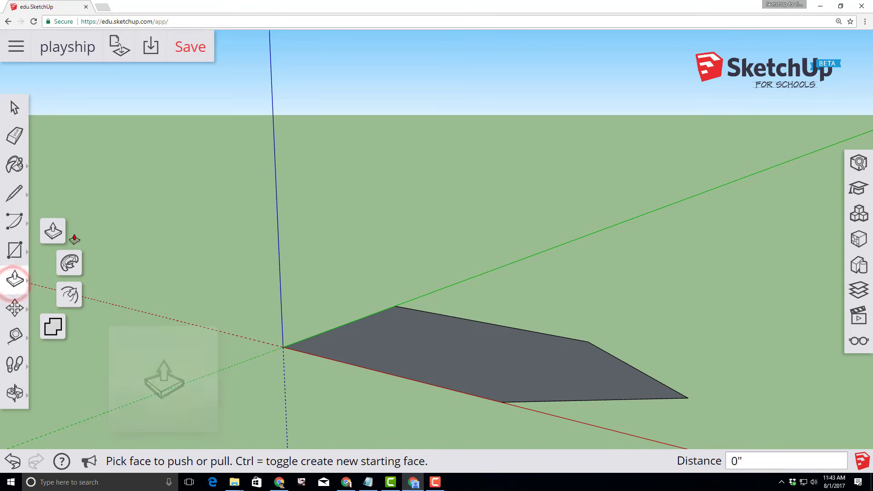
left_click(55, 233)
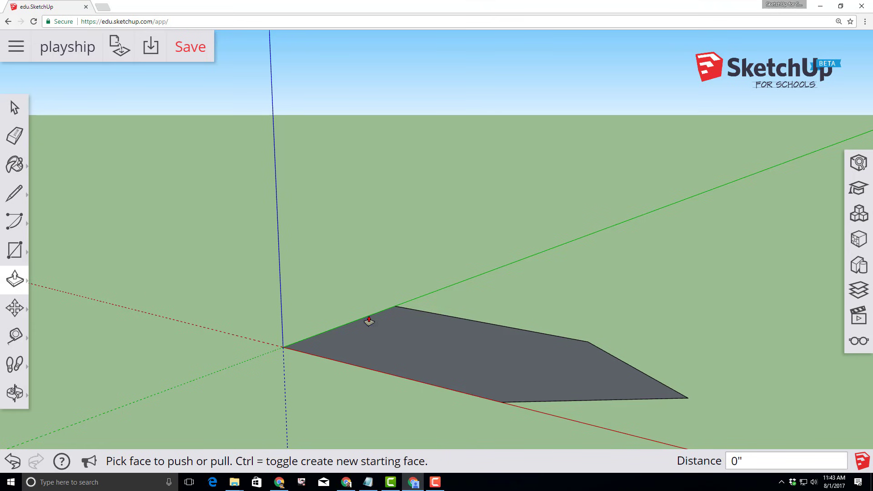
left_click(454, 354)
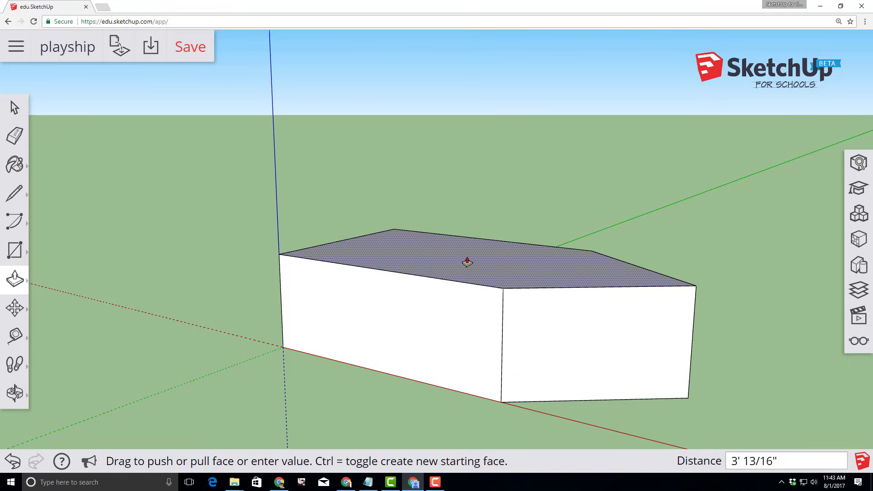
type("1.5'")
key("Return")
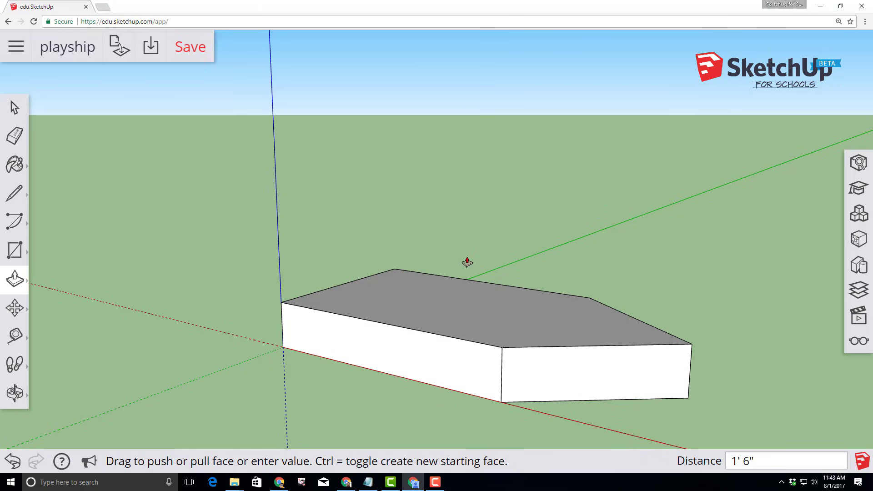
left_click(13, 107)
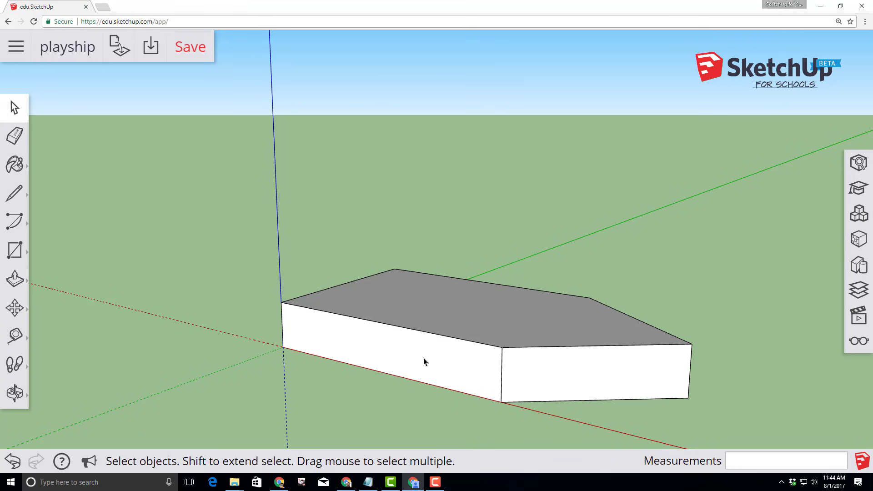
Select the whole hull and move it 3' straight up the blue axis
triple_click(437, 357)
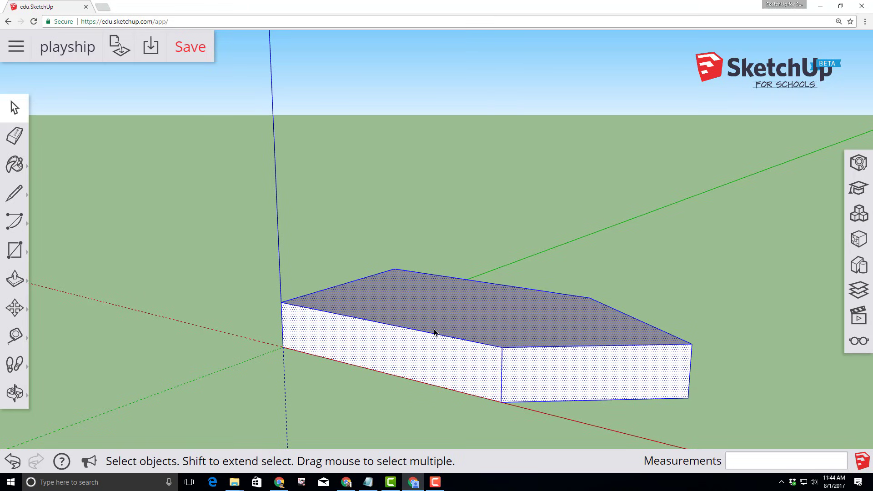
left_click(15, 309)
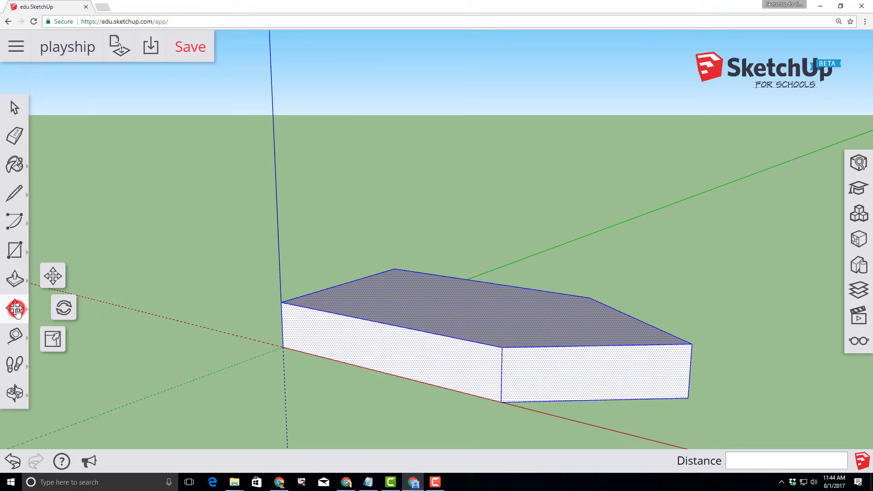
left_click(53, 278)
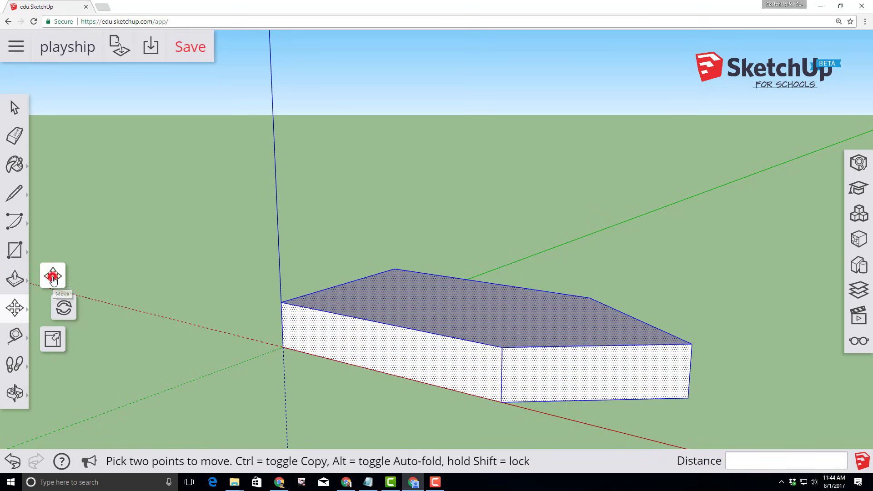
left_click(284, 347)
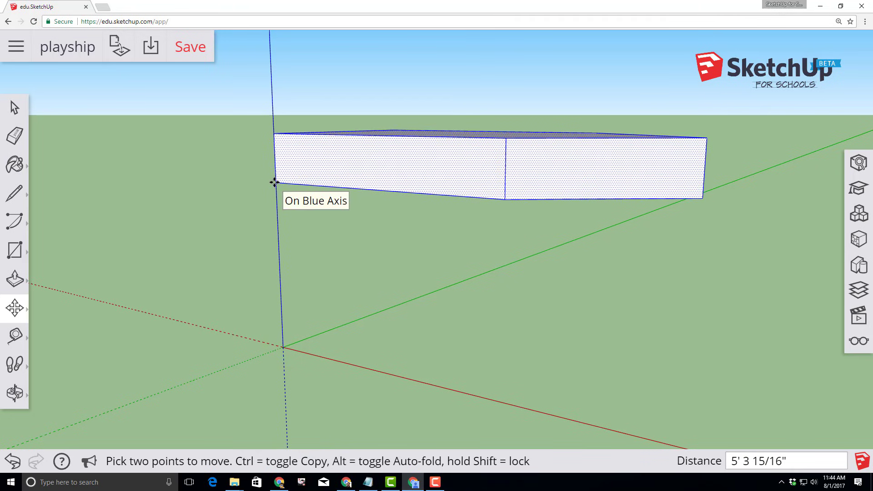
type("3")
key("Return")
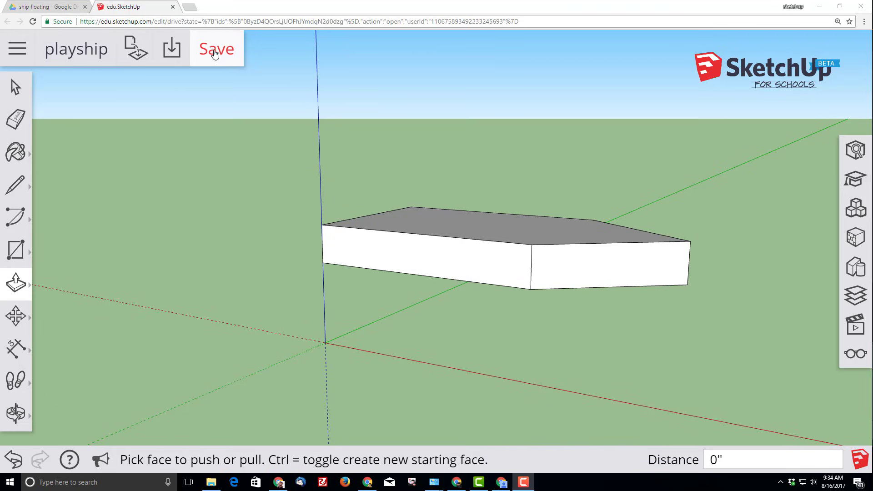
Save the playship model with its floating hull
left_click(214, 51)
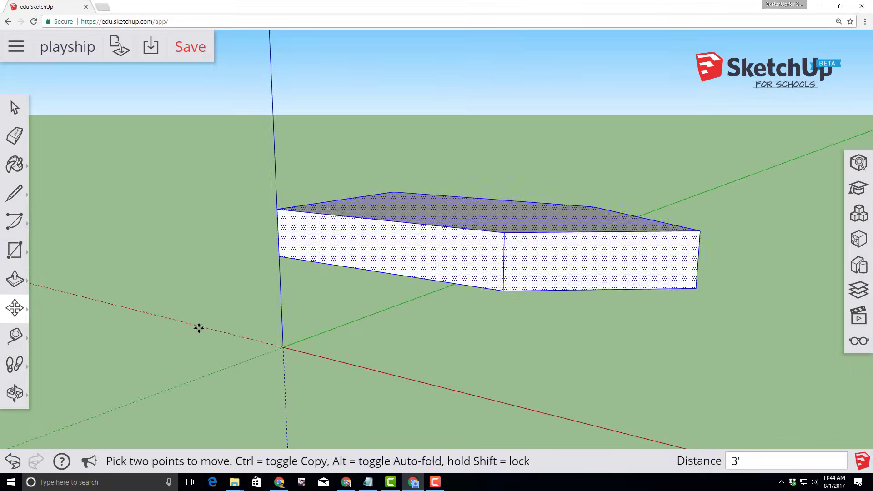
middle_click_drag(196, 328, 362, 332)
key("m")
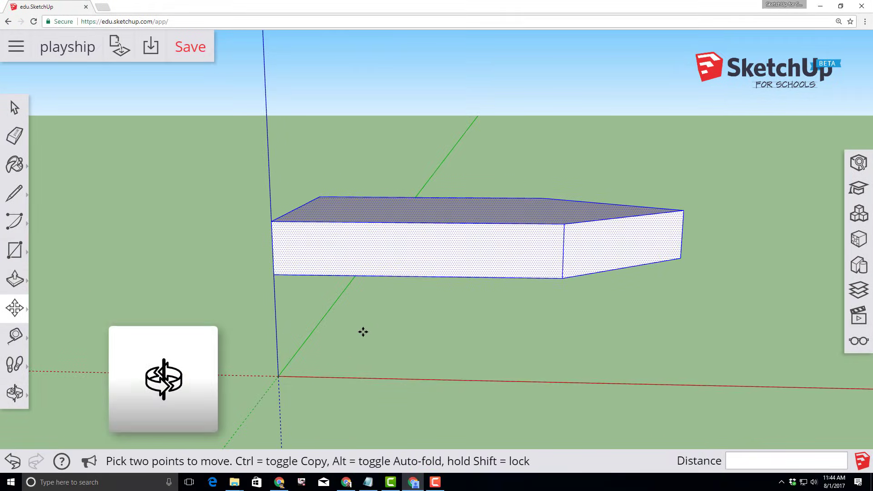
Orbit the view upward to look at the hull from below
left_click(14, 392)
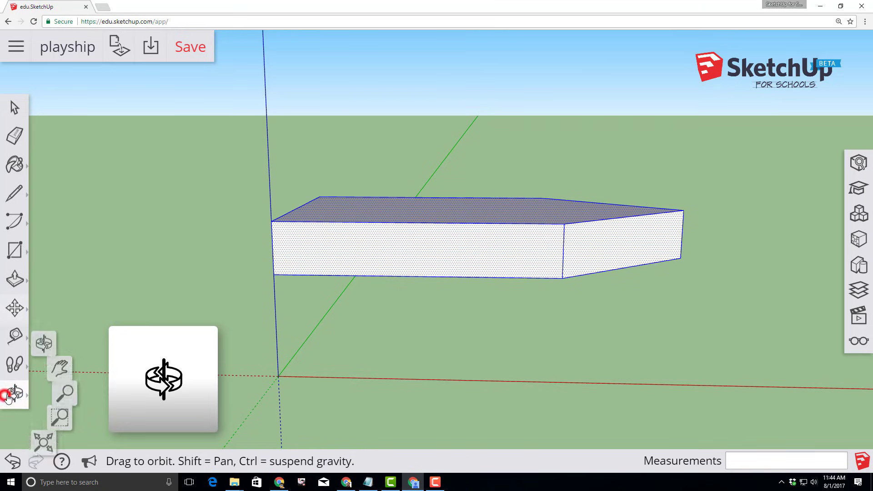
left_click(56, 332)
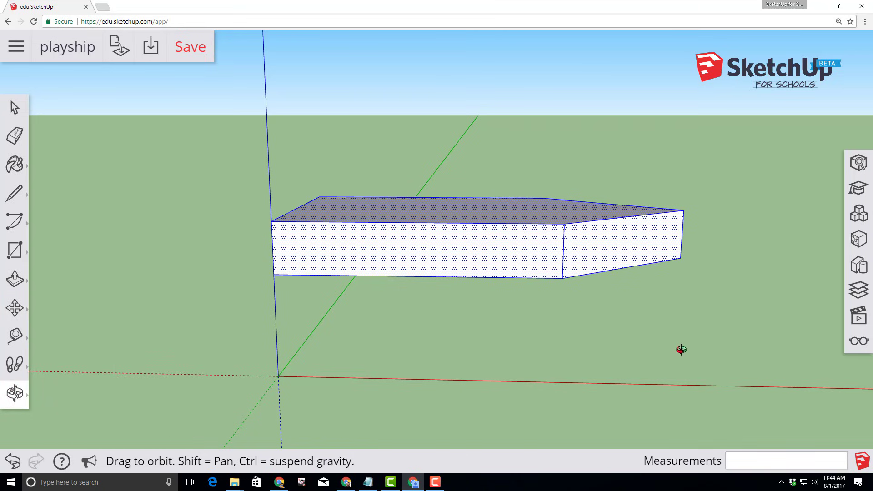
left_click_drag(639, 351, 536, 278)
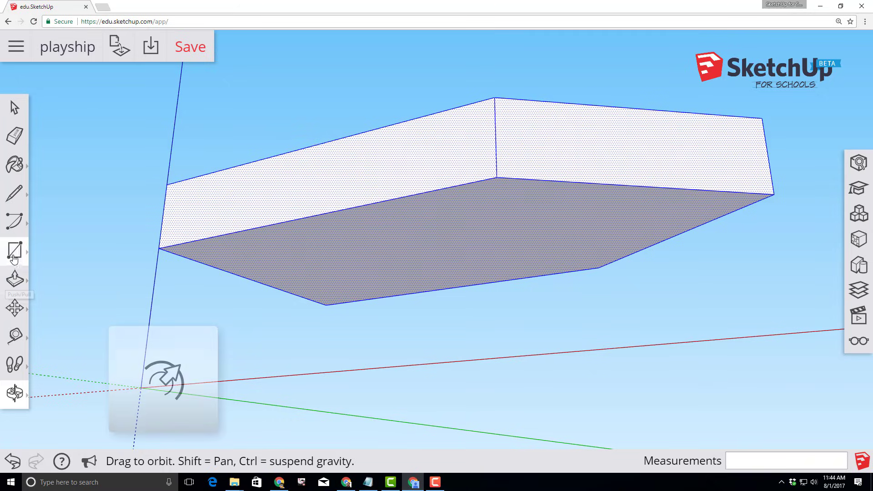
left_click(9, 279)
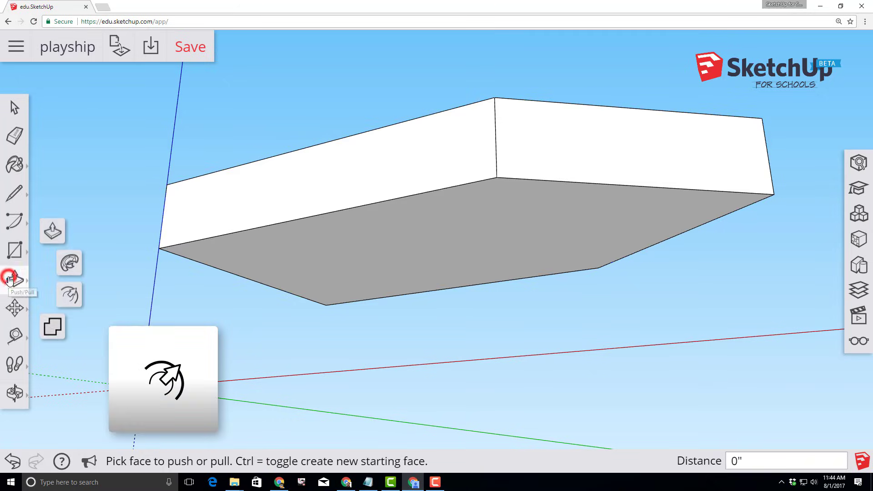
Offset the hull's bottom face outline 1' inward and orbit to view the underside
left_click(72, 295)
left_click(596, 186)
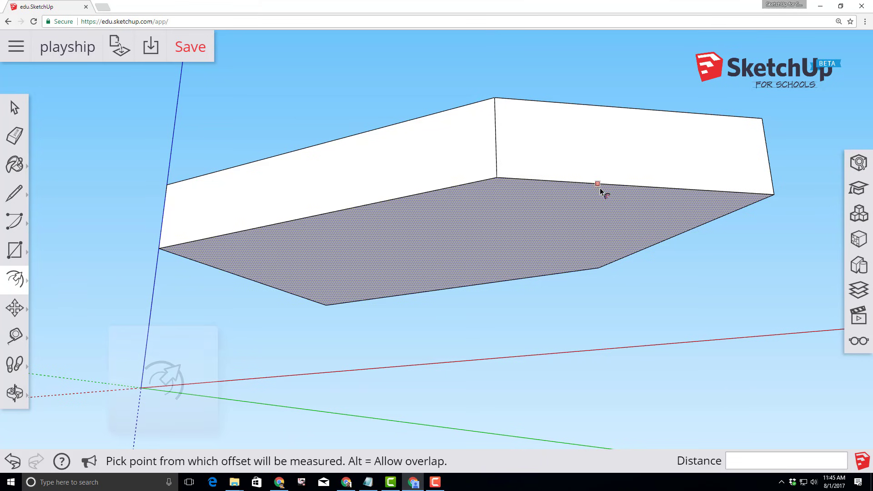
left_click(601, 187)
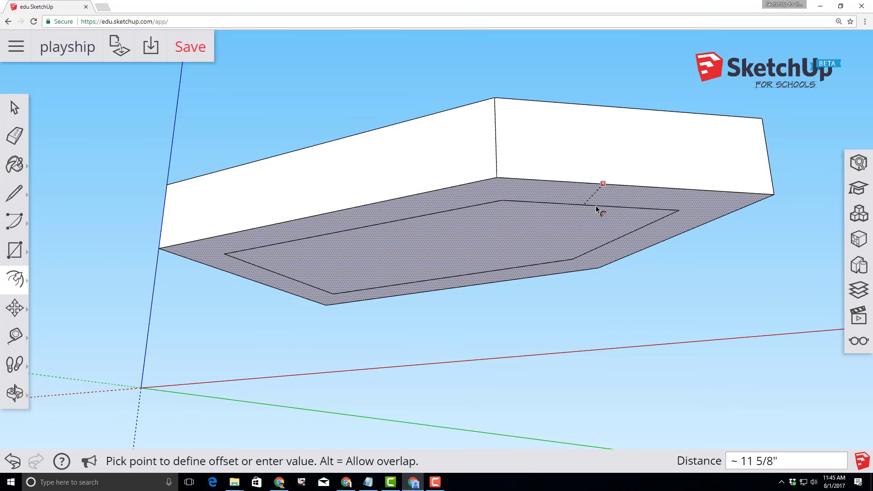
type("1")
key("Return")
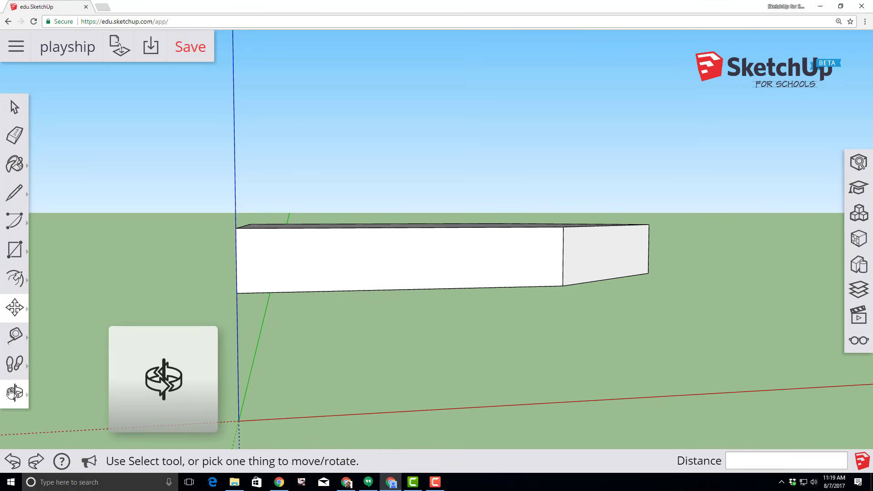
left_click(14, 392)
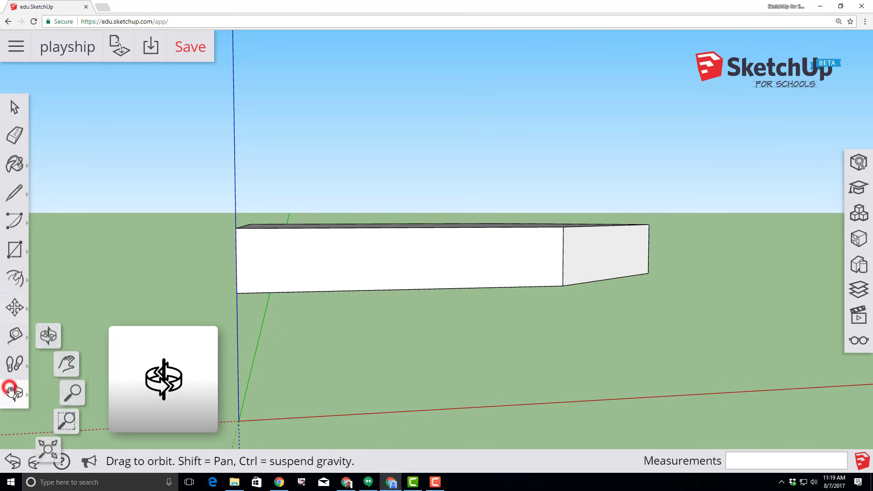
left_click(52, 329)
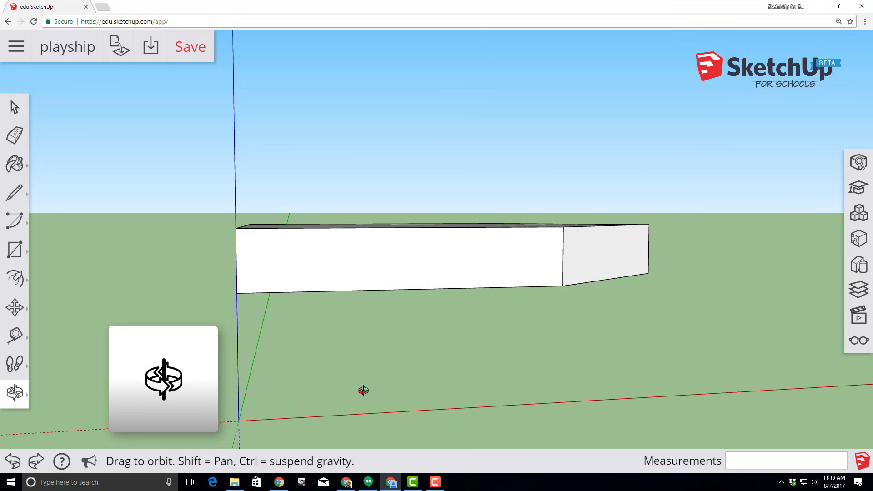
left_click_drag(365, 392, 364, 279)
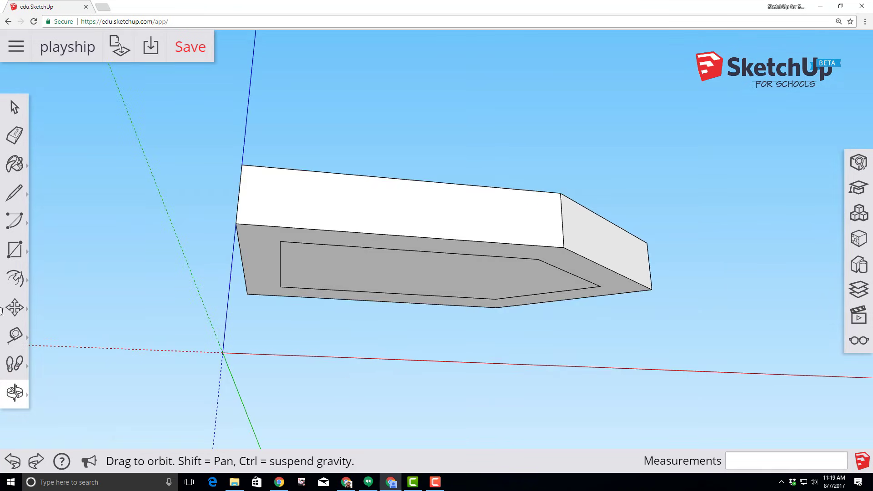
Move the inset bottom face 3' down the blue axis to taper the hull
left_click(15, 309)
left_click(53, 276)
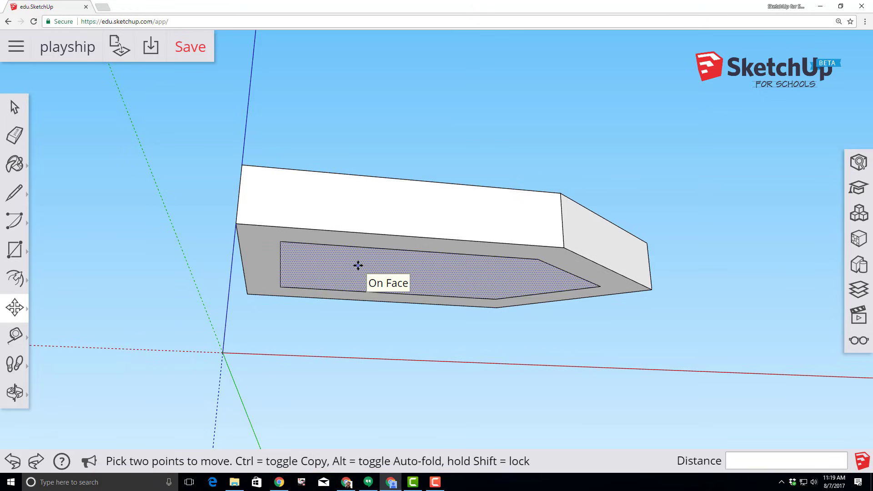
left_click(359, 266)
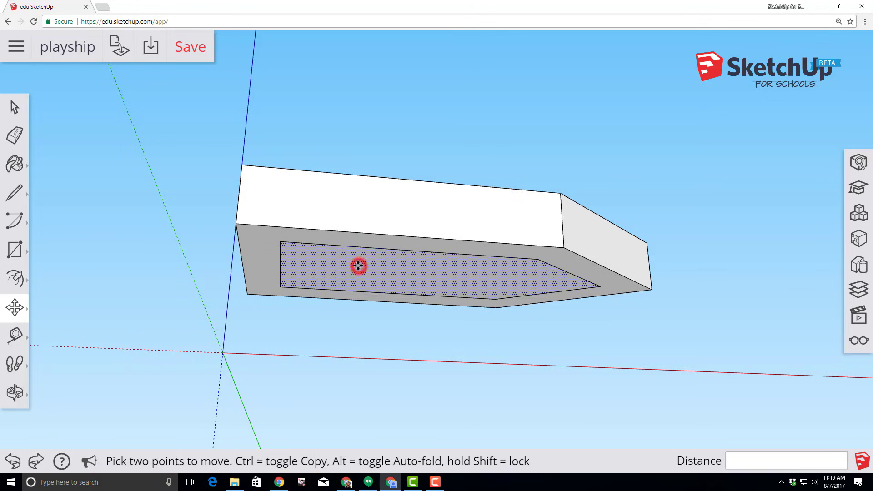
key("ctrl")
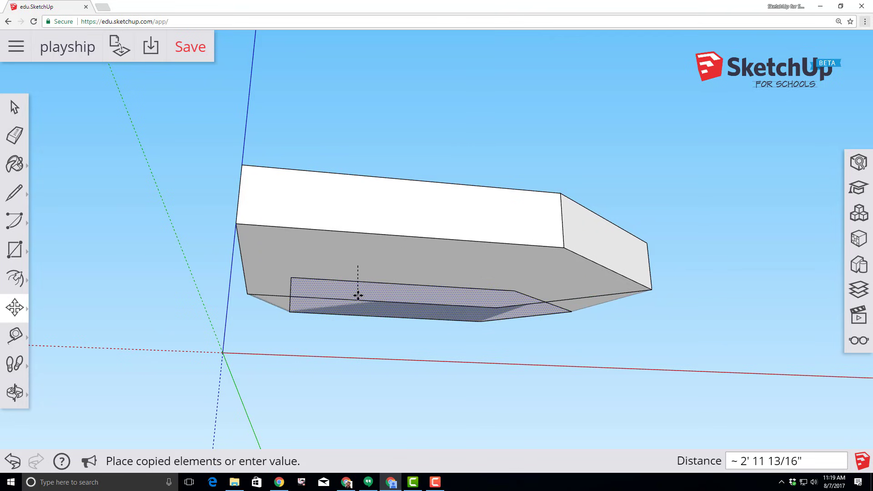
key("ctrl")
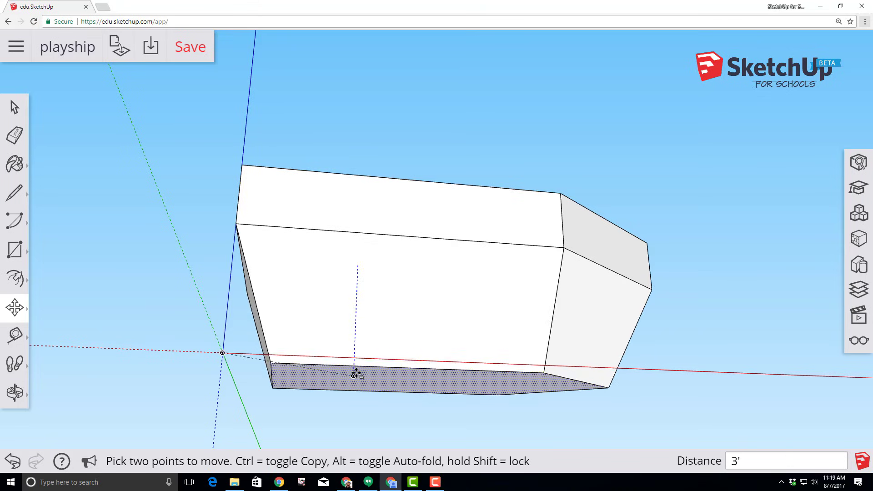
left_click(357, 372)
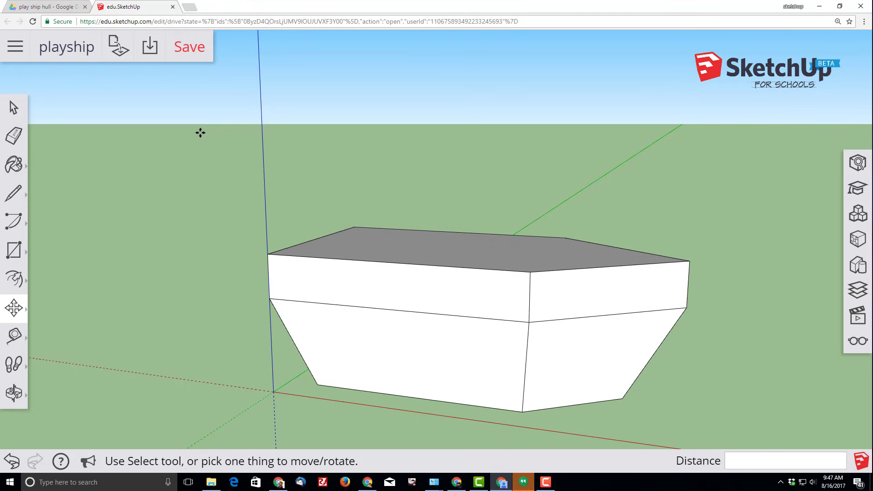
Save the tapered hull model and orbit to look down on the top deck
left_click(190, 48)
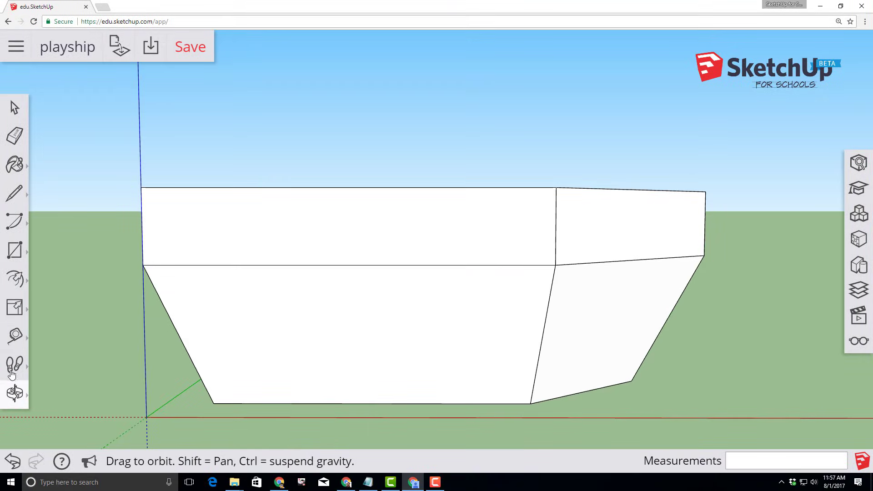
left_click(13, 398)
left_click(61, 332)
left_click_drag(270, 133, 257, 253)
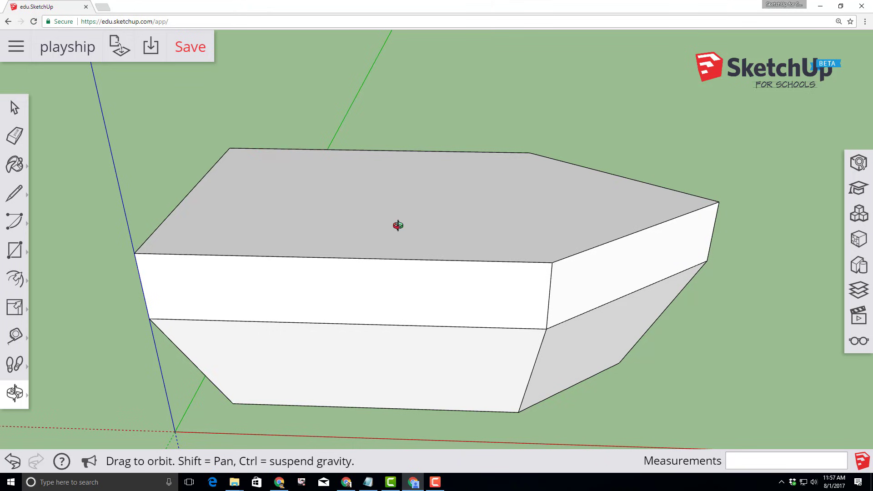
Offset the top deck's edges 3" inward to outline a thin rim
left_click(14, 280)
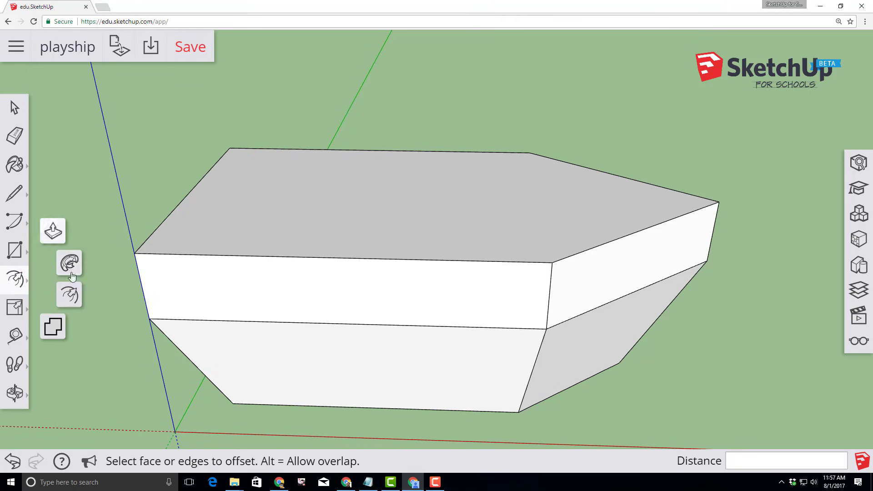
left_click(70, 298)
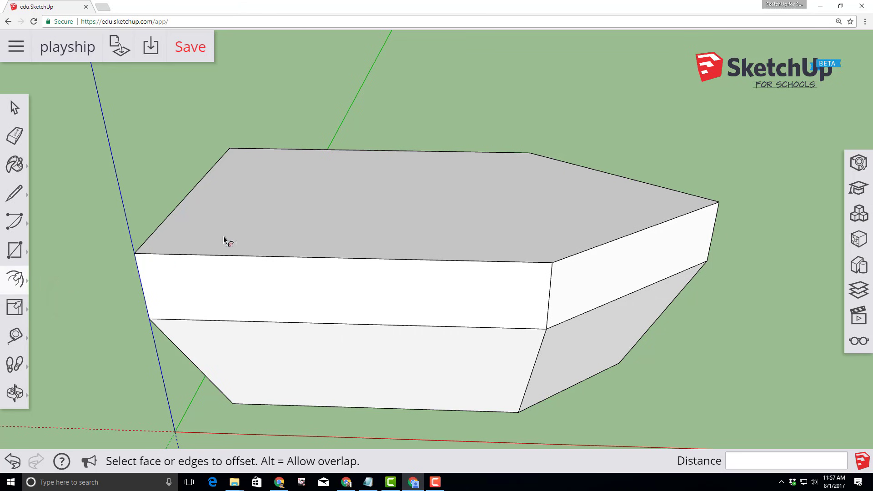
left_click(221, 196)
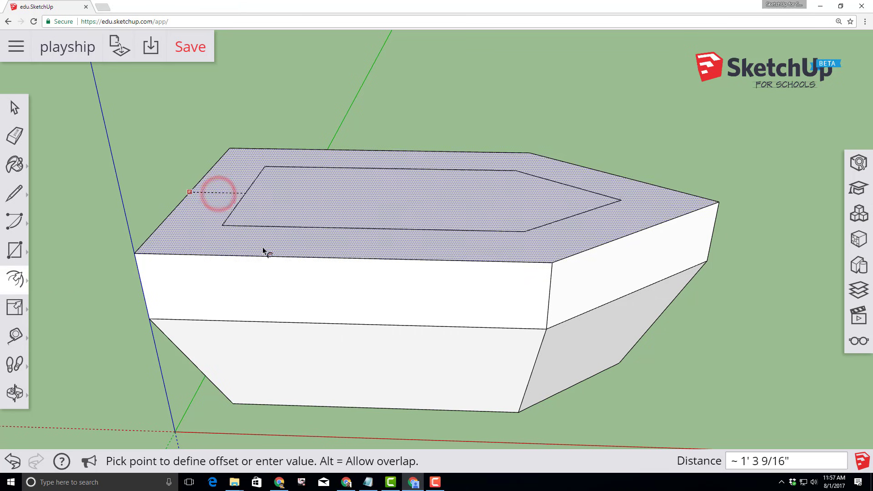
type("3")
key("Return")
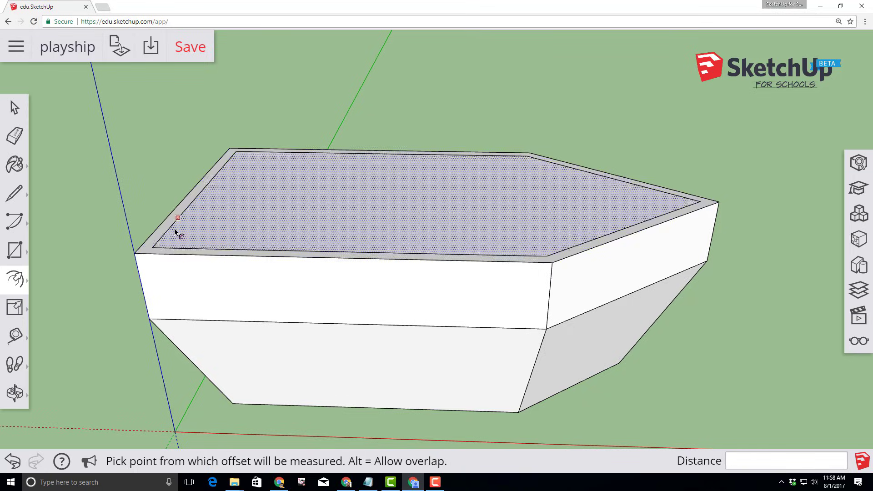
left_click(14, 192)
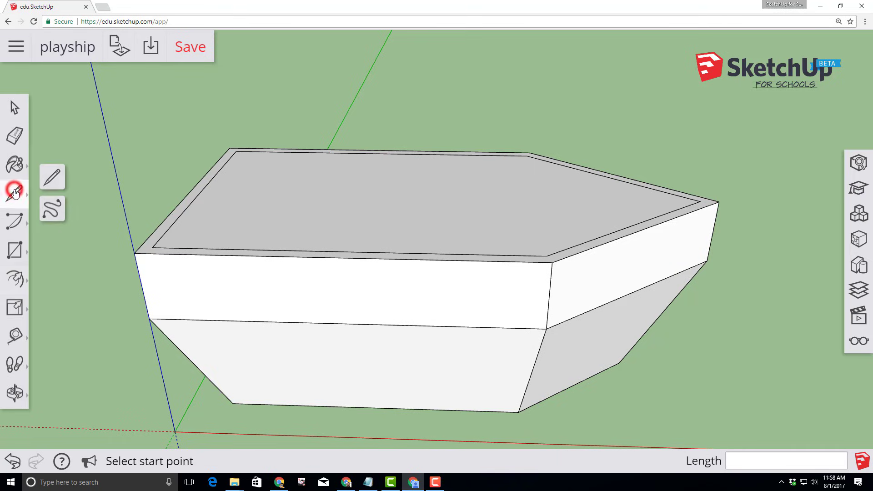
Draw a 5' 6" line joining the midpoints of the deck's back and front edges
left_click(53, 178)
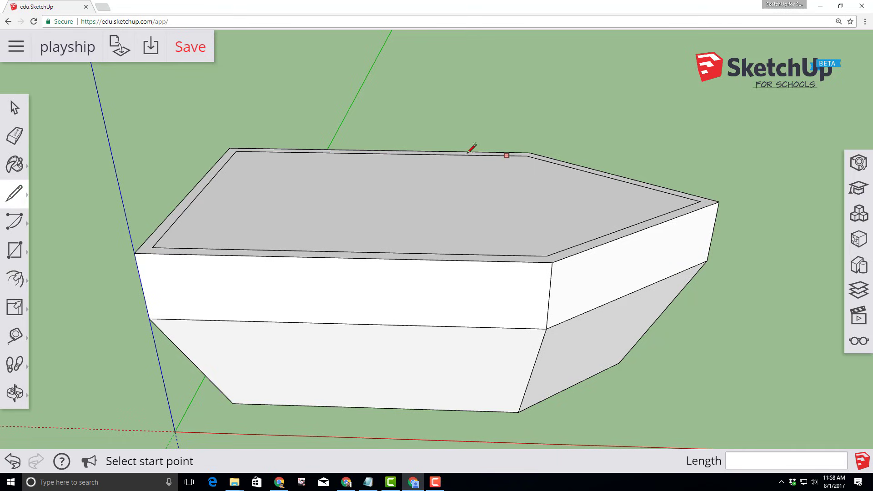
left_click(380, 153)
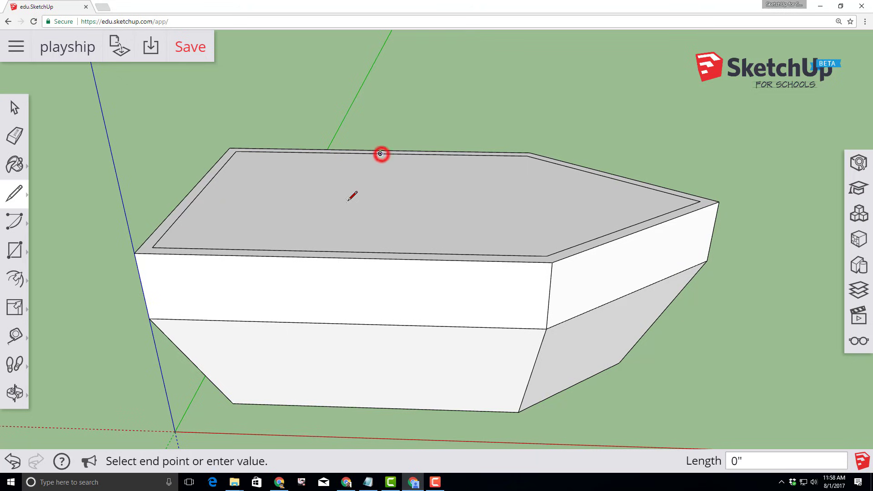
left_click(347, 251)
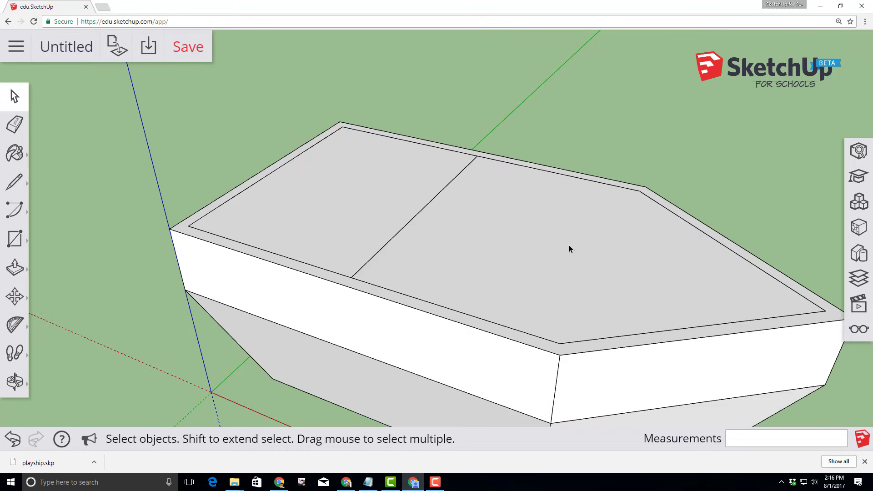
Push the bow half of the inner deck 1' down into the hull
left_click(15, 97)
left_click(510, 236)
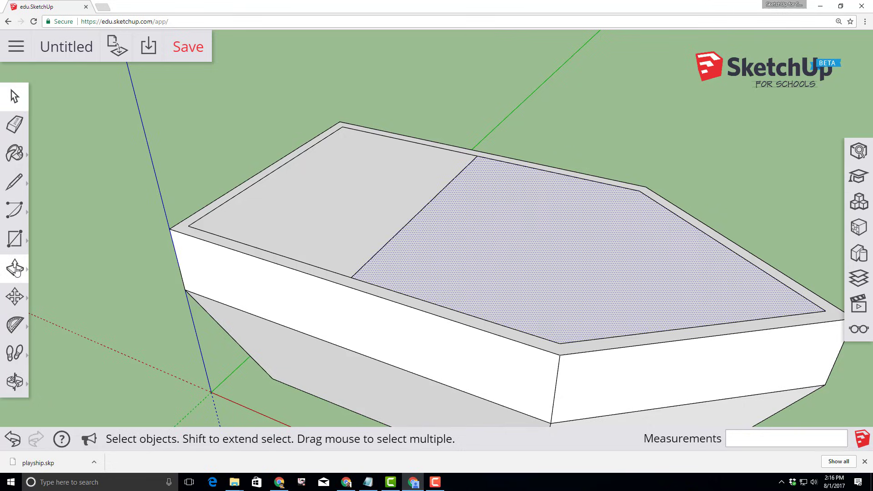
left_click(15, 269)
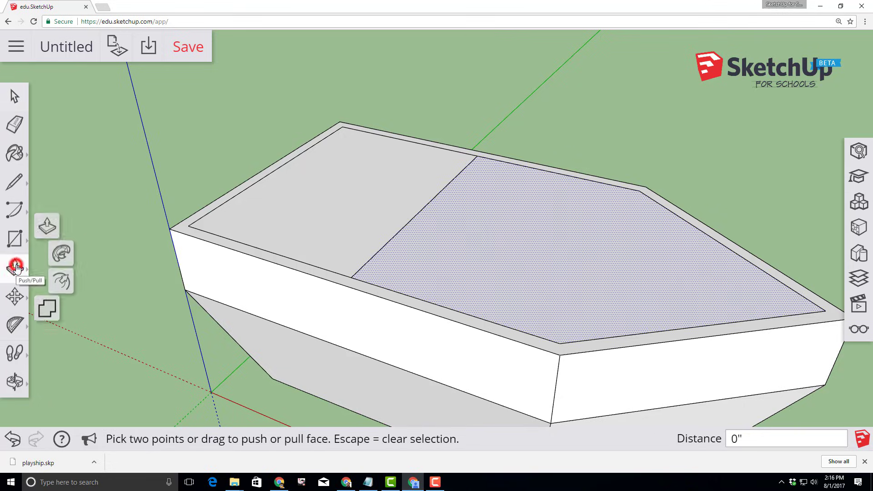
left_click(57, 220)
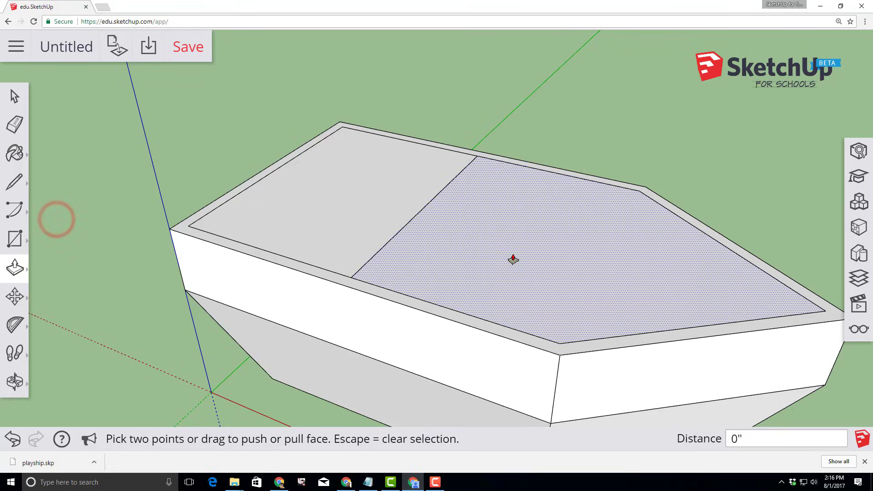
left_click(514, 256)
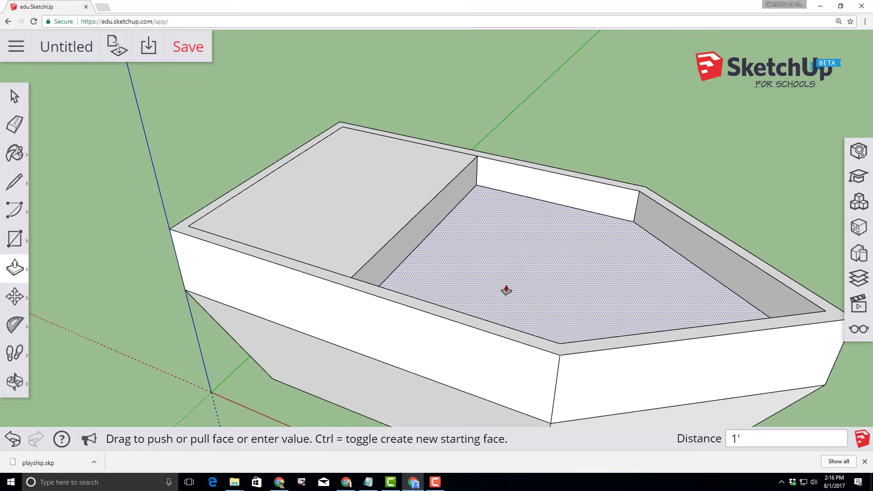
key("Return")
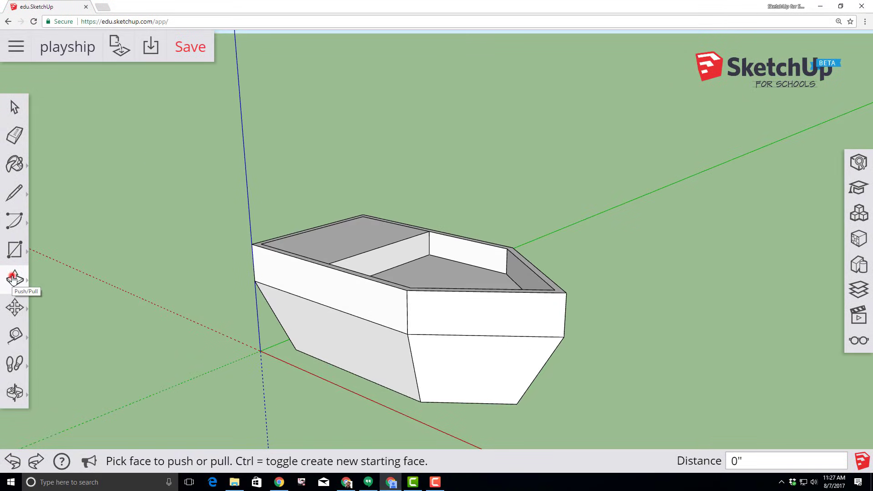
Pull the stern half of the inner deck 3' upward into a cabin block
left_click(13, 279)
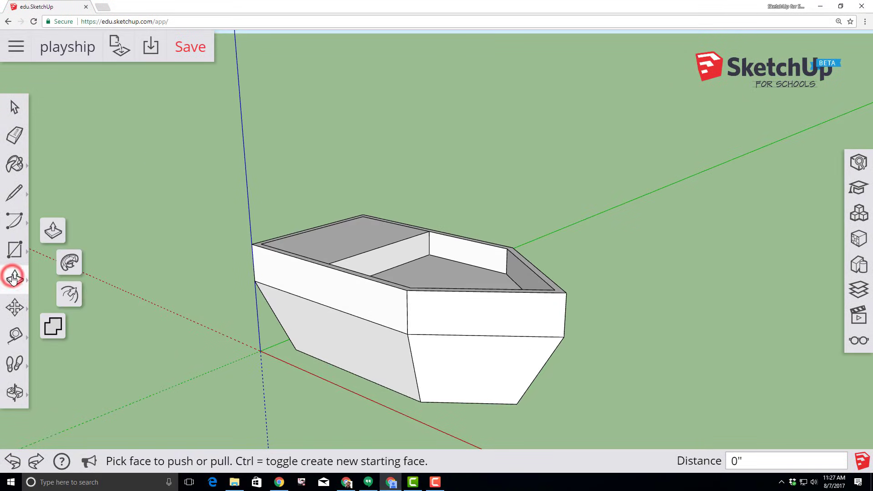
left_click(52, 235)
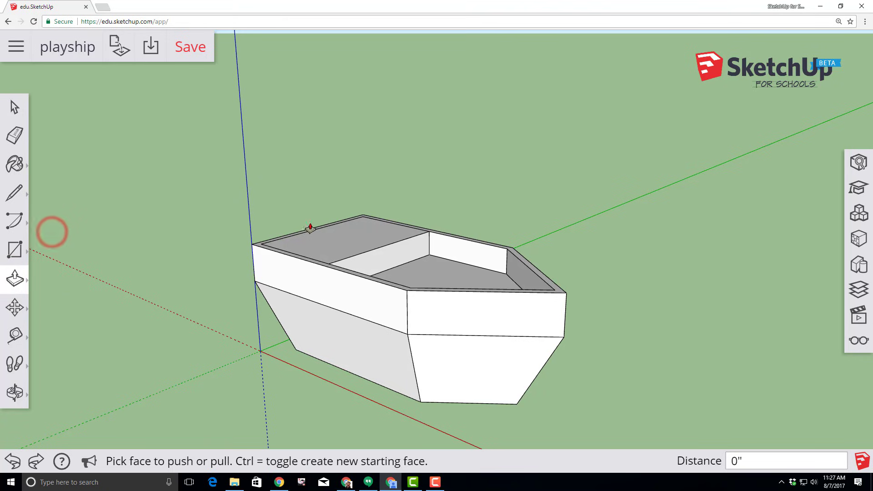
left_click(352, 241)
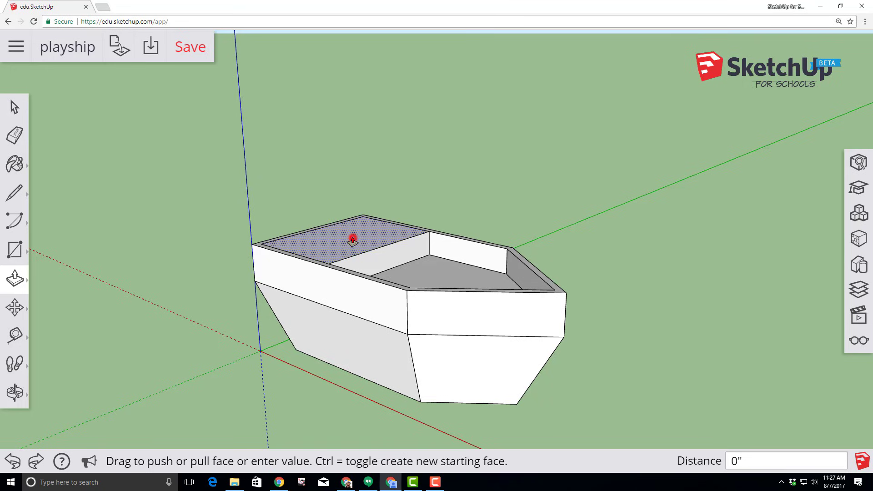
key("ctrl")
key("Escape")
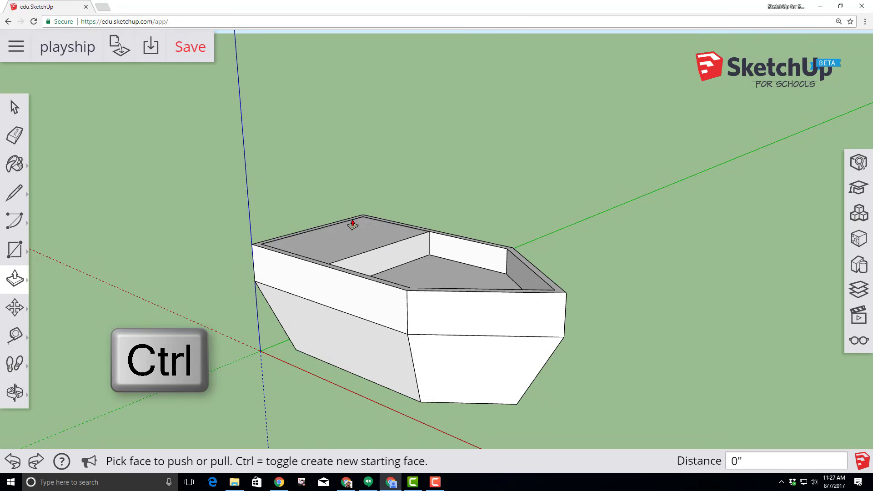
left_click(353, 224)
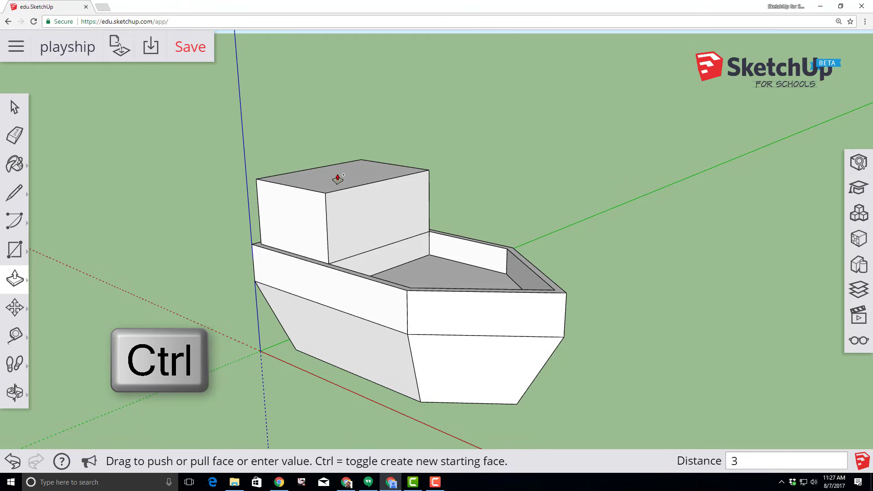
key("Return")
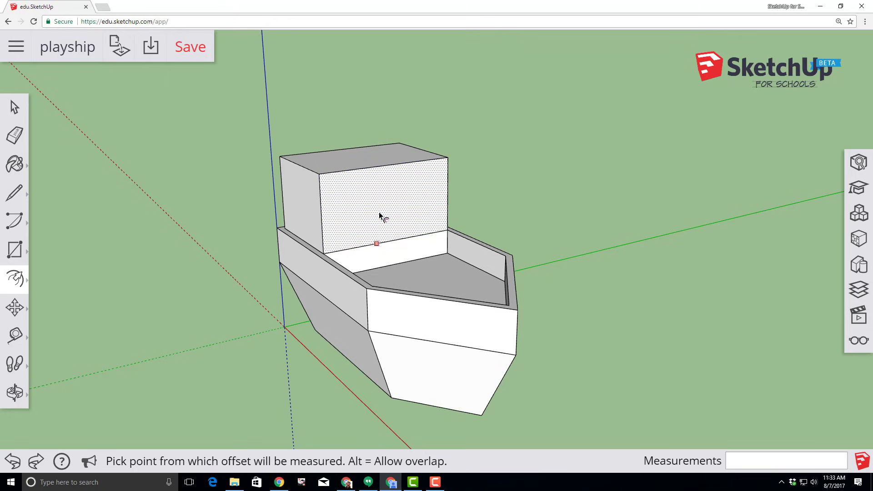
Offset an inset window outline on the cabin's front wall
scroll(382, 217, "up", 3)
middle_click_drag(347, 231, 360, 212)
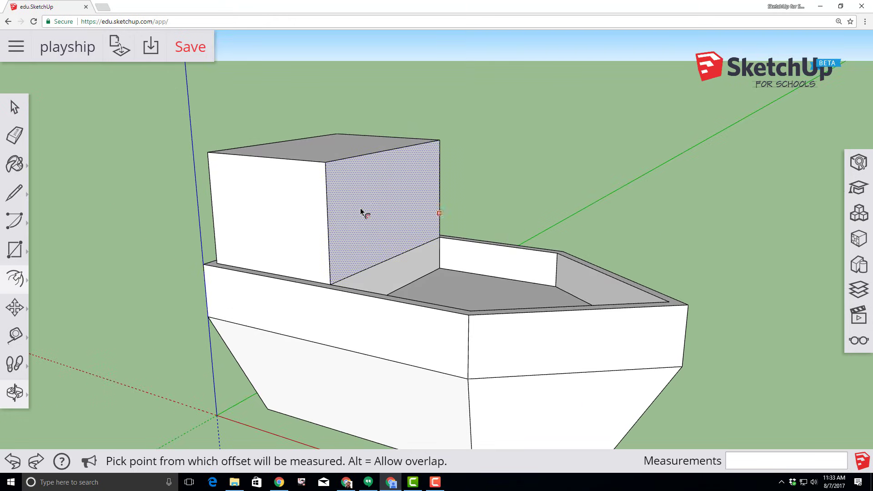
left_click(385, 212)
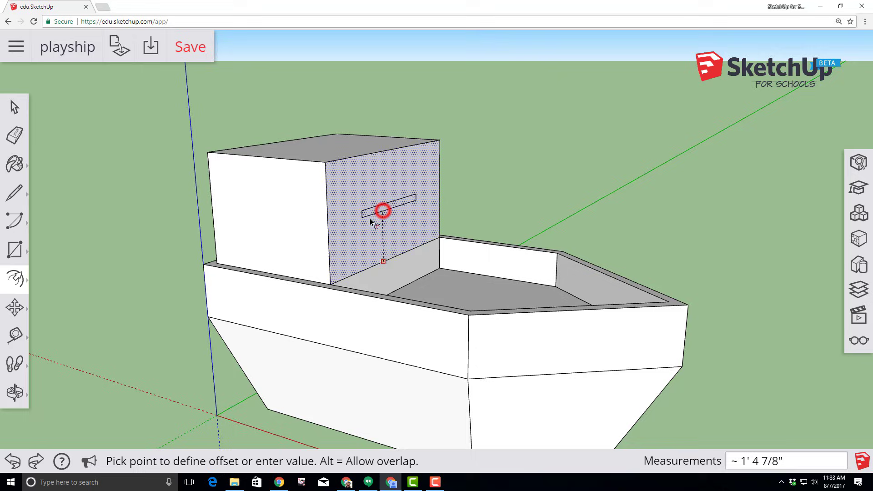
left_click(355, 249)
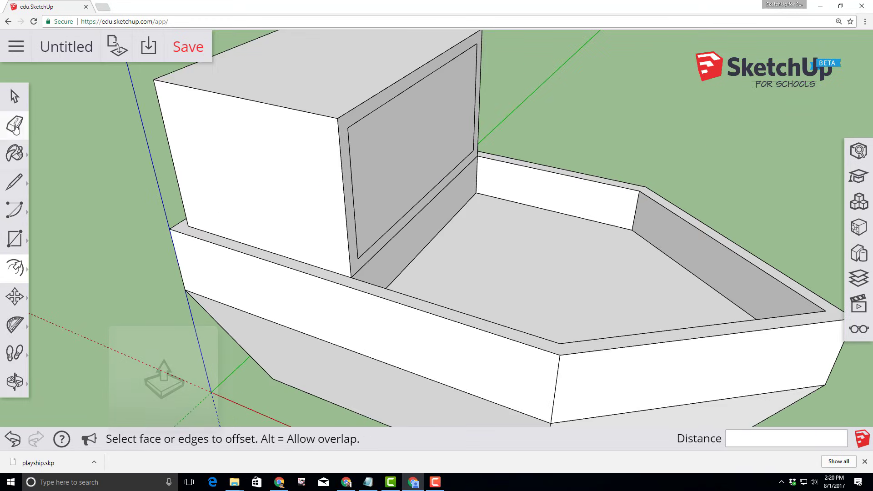
Push the inner window face 3' 10" back through the cabin
left_click(14, 267)
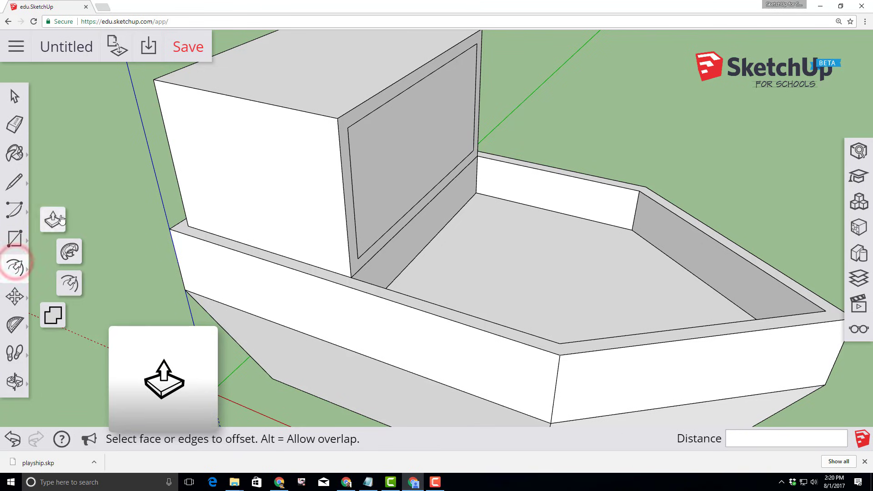
left_click(60, 220)
left_click(368, 181)
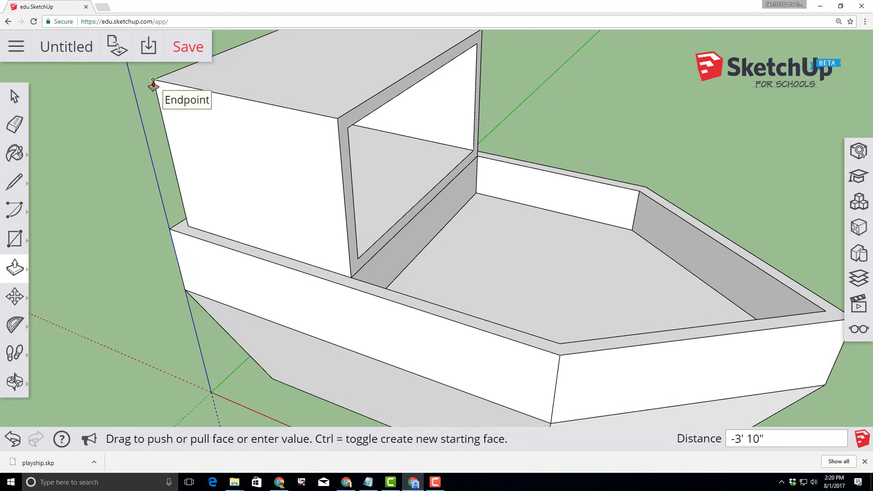
left_click(154, 81)
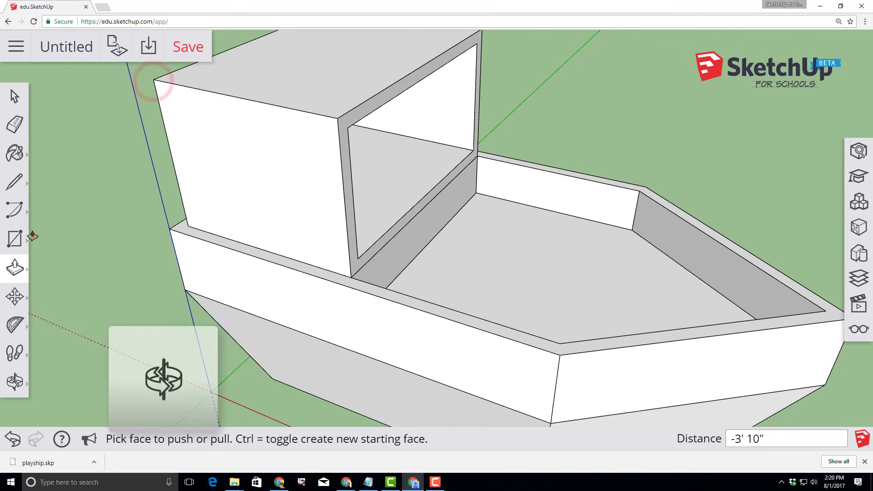
left_click(14, 382)
Draw a 3' 10" line across the cabin roof between its front and back edge midpoints
left_click(55, 313)
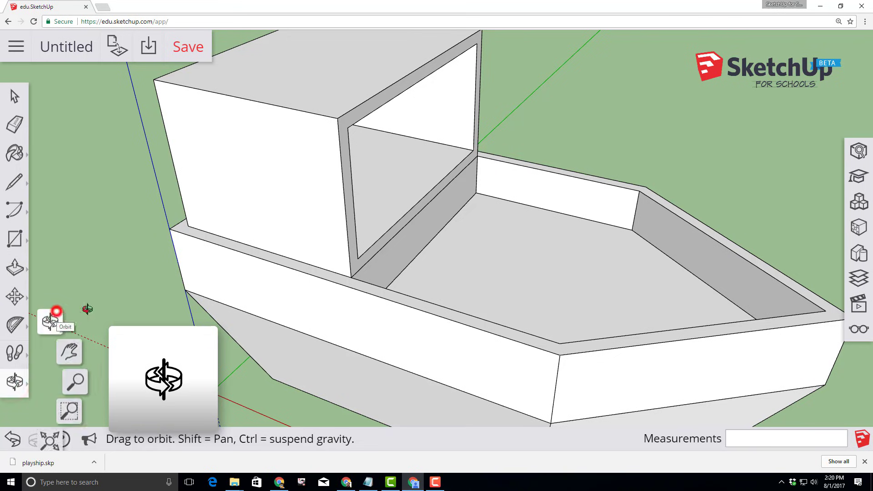
left_click_drag(506, 291, 355, 195)
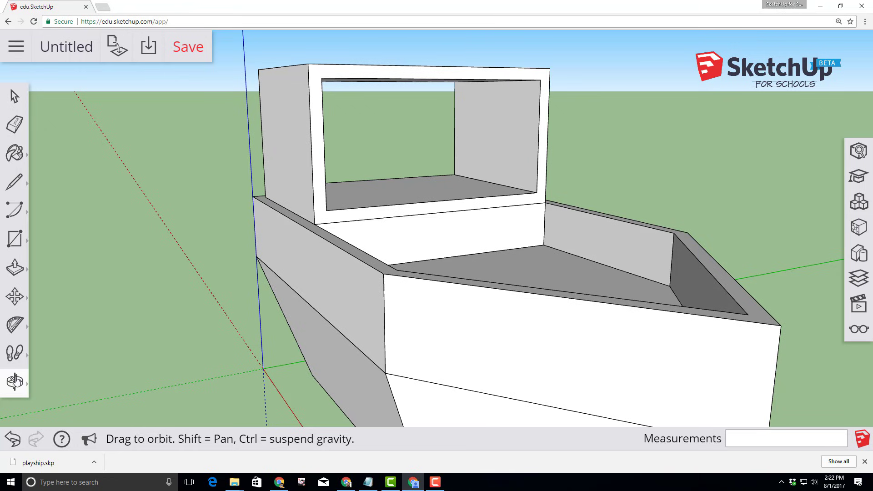
left_click(14, 382)
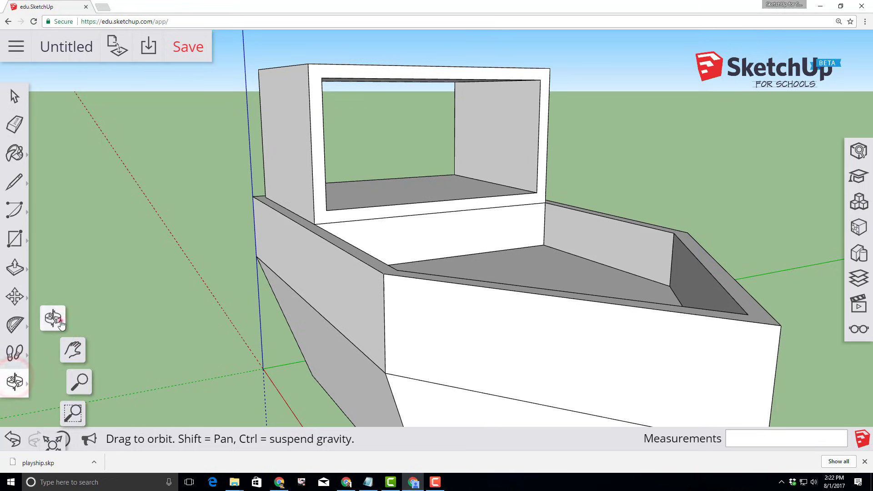
left_click(60, 321)
left_click_drag(205, 243, 398, 304)
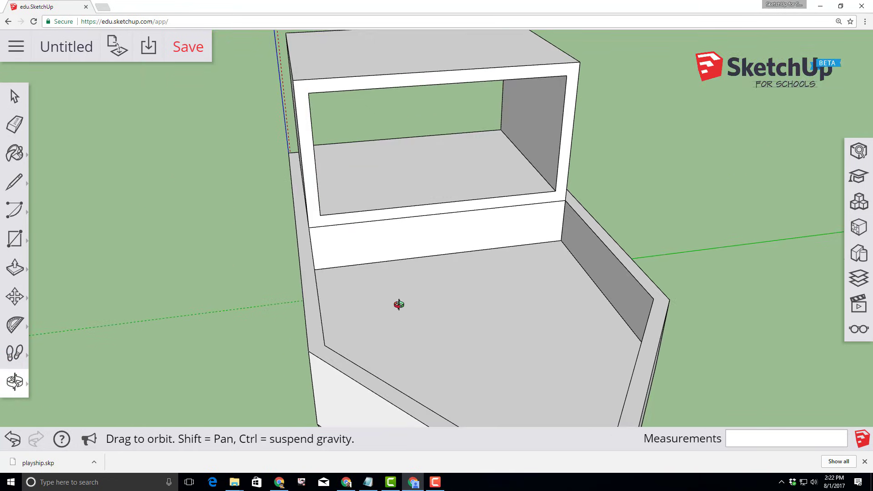
scroll(552, 251, "down", 4)
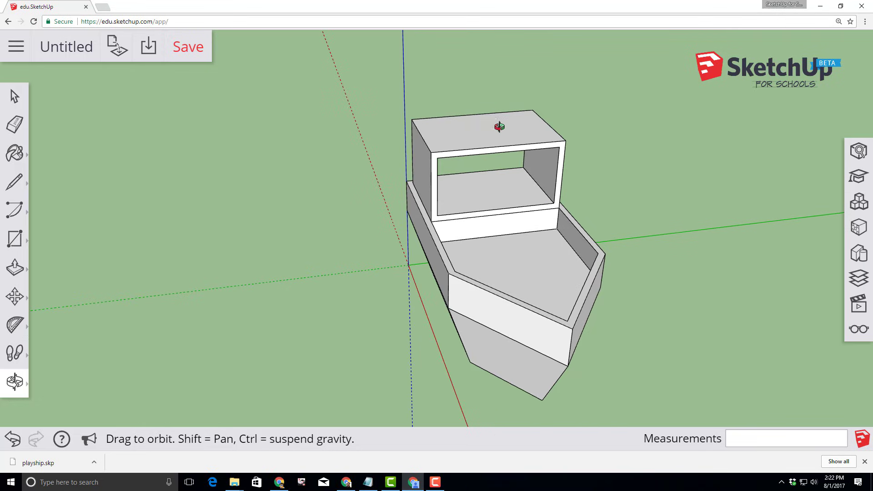
left_click(13, 182)
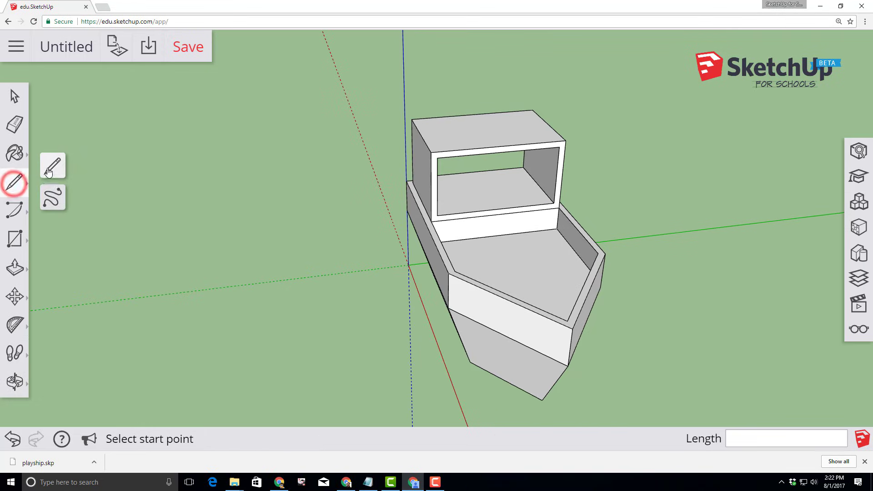
left_click(53, 167)
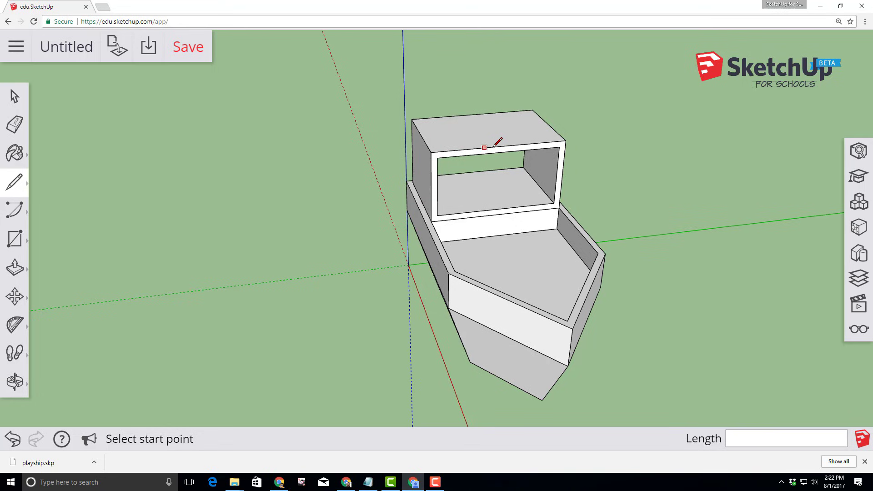
left_click(499, 146)
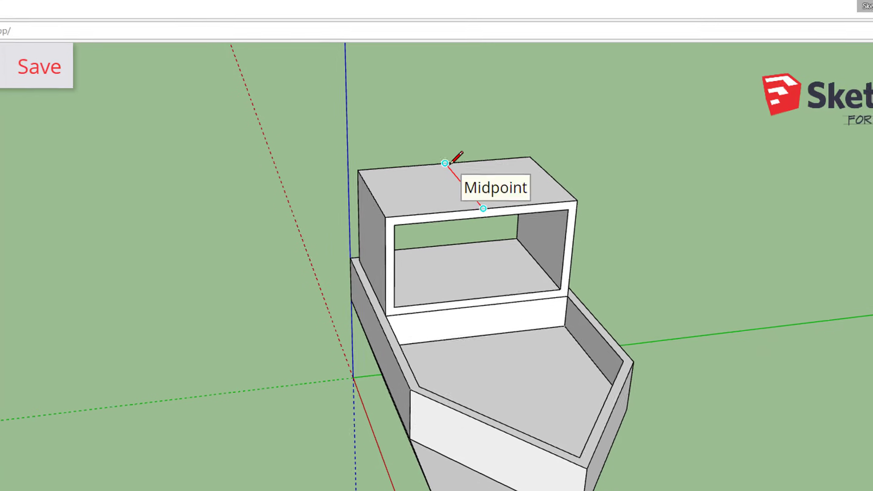
left_click(430, 172)
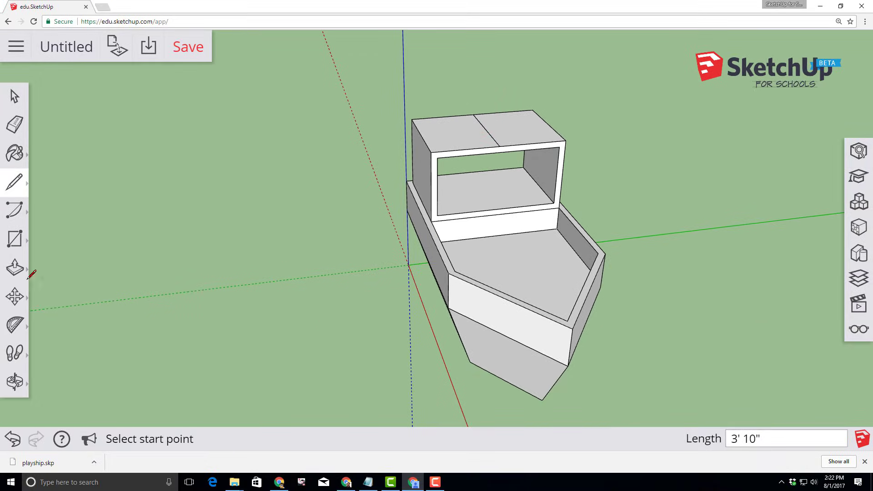
left_click(14, 296)
Move the cabin's roof centre line 2' straight up into a peaked gable
left_click(49, 263)
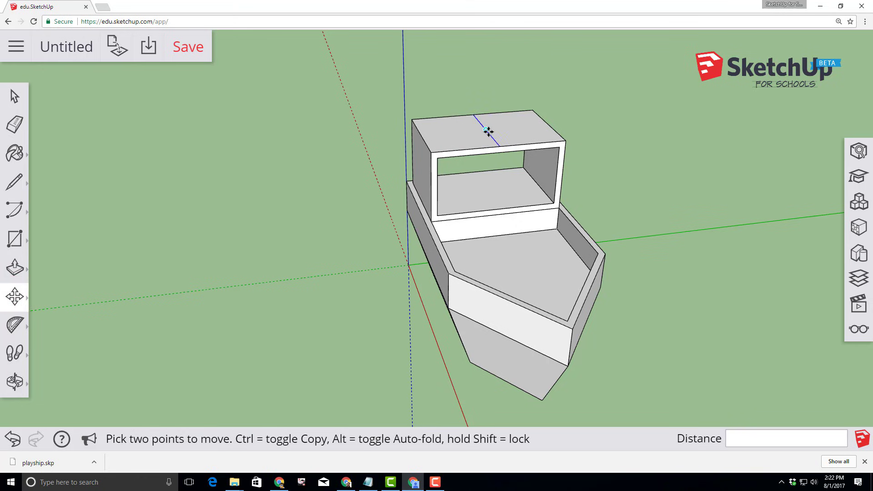
left_click(487, 131)
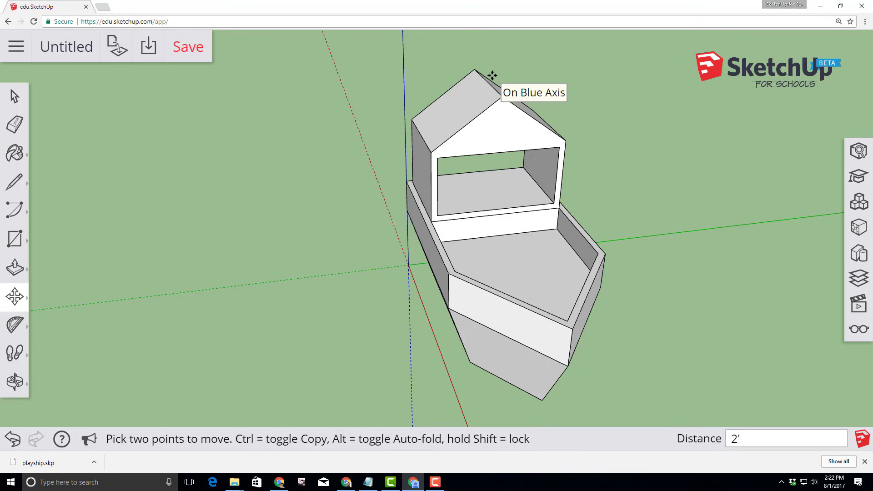
key("Return")
middle_click_drag(575, 264, 447, 155)
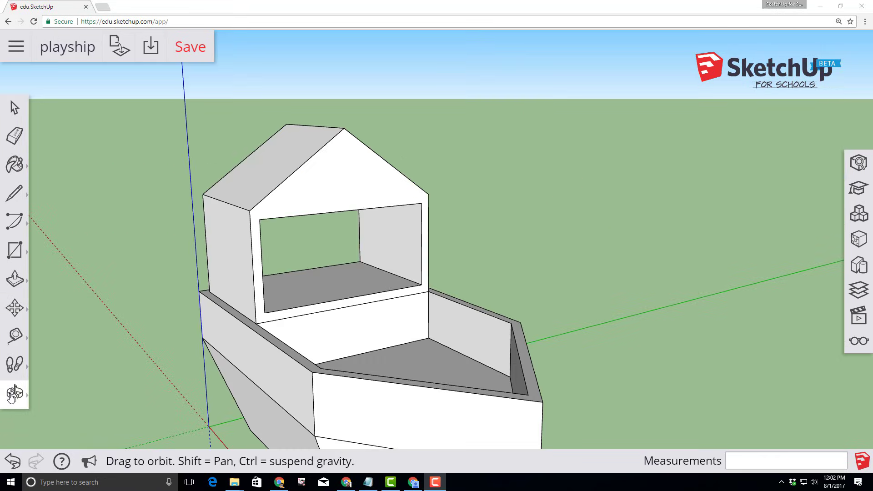
left_click(12, 394)
Offset a window outline 4" in from the edges of a cabin side wall
left_click(52, 331)
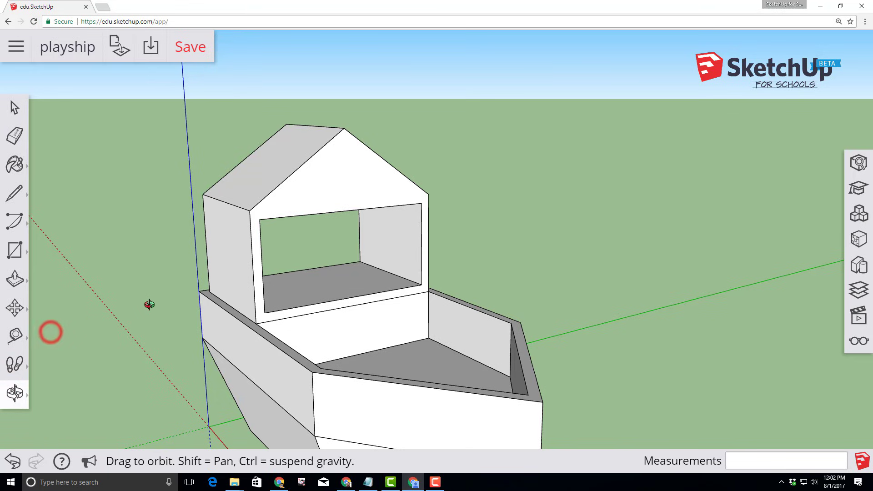
left_click_drag(132, 308, 302, 286)
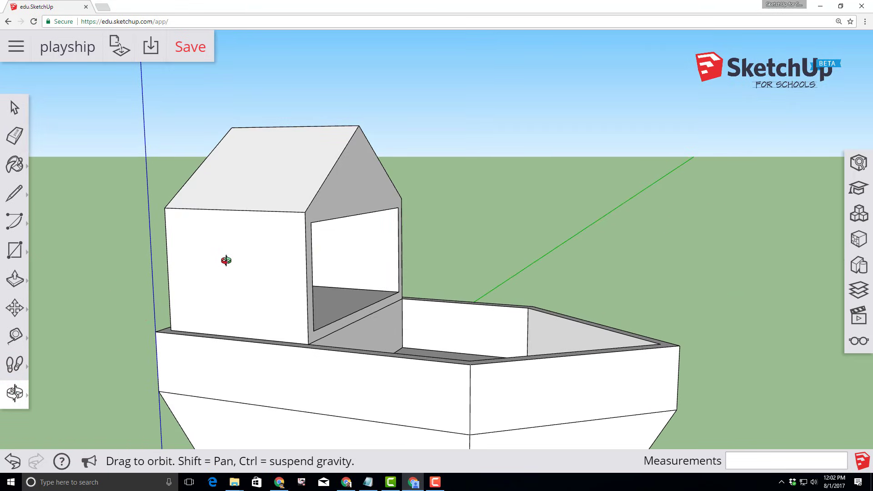
left_click(15, 281)
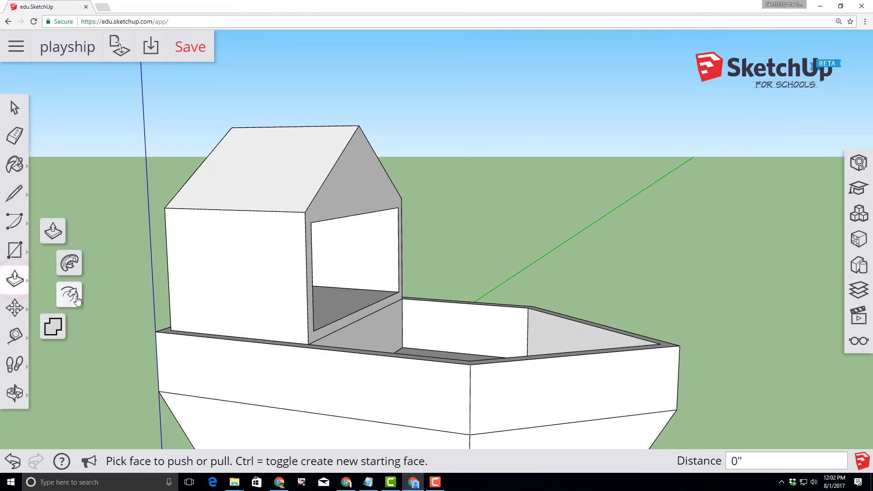
left_click(74, 299)
left_click(173, 268)
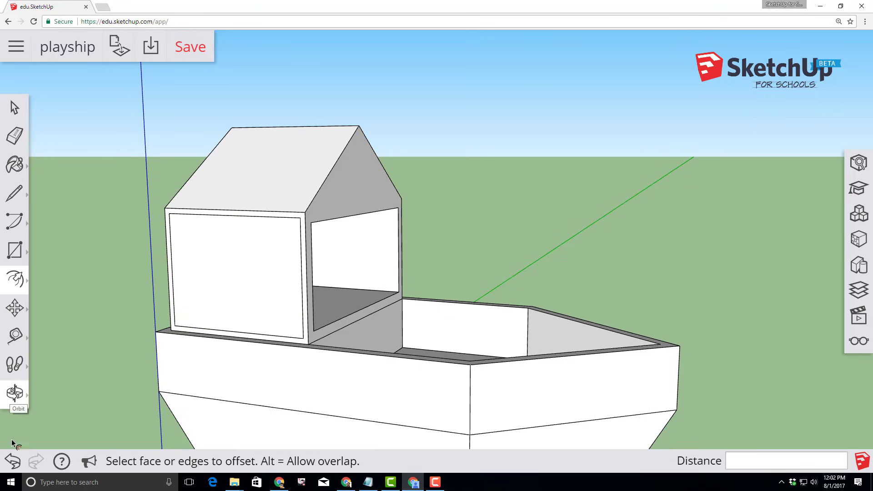
left_click(12, 460)
middle_click_drag(173, 325, 312, 321)
scroll(309, 321, "up", 3)
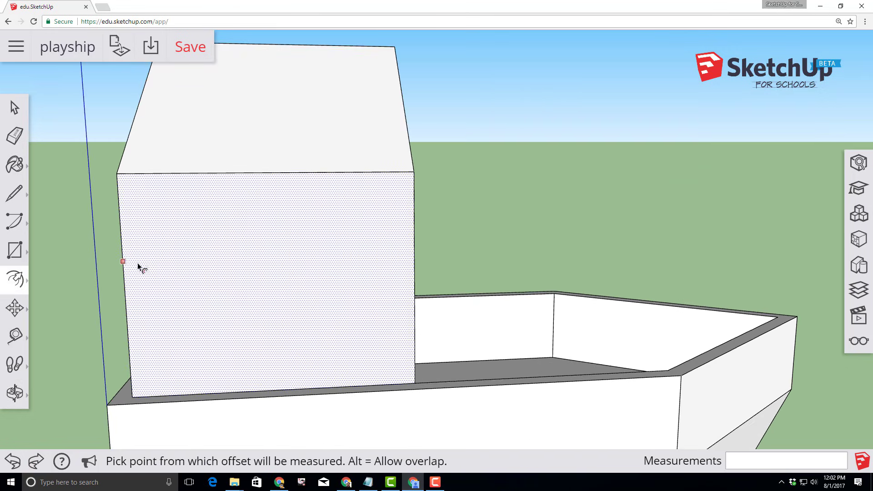
left_click(127, 275)
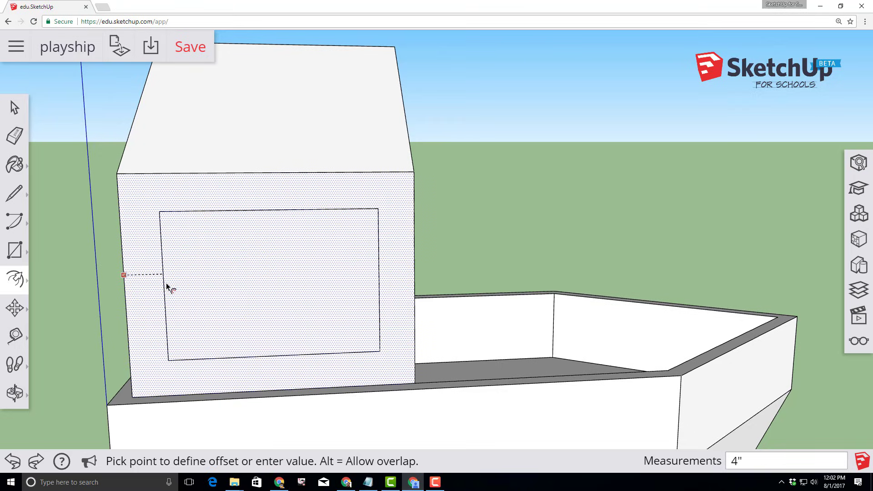
type("4")
key("Return")
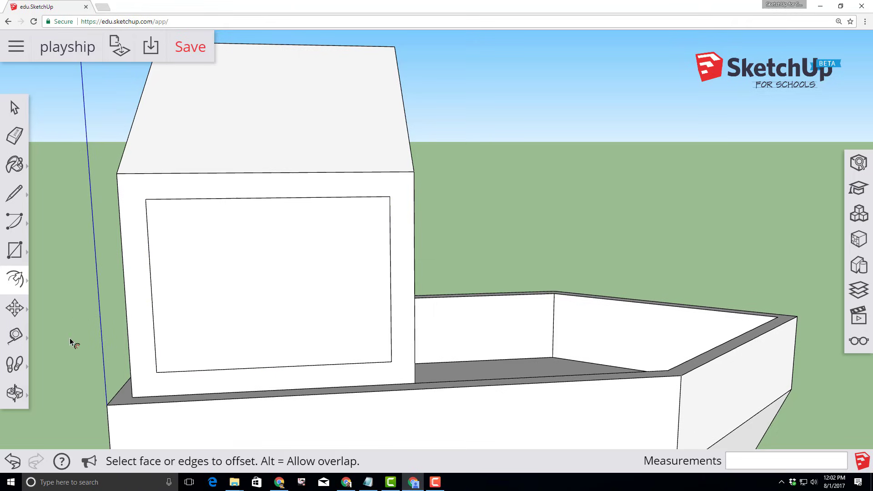
Push the framed window face 3" through the cabin side wall to open it
left_click(15, 394)
left_click(15, 394)
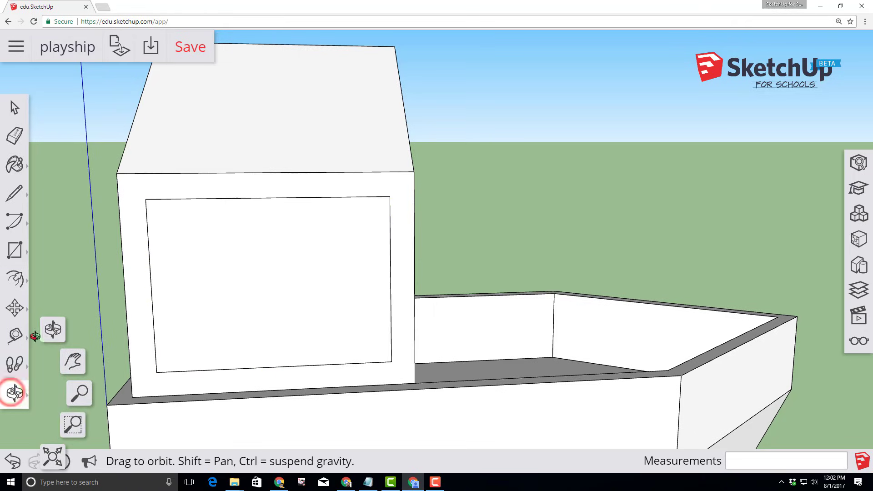
left_click(51, 335)
left_click_drag(50, 377, 259, 361)
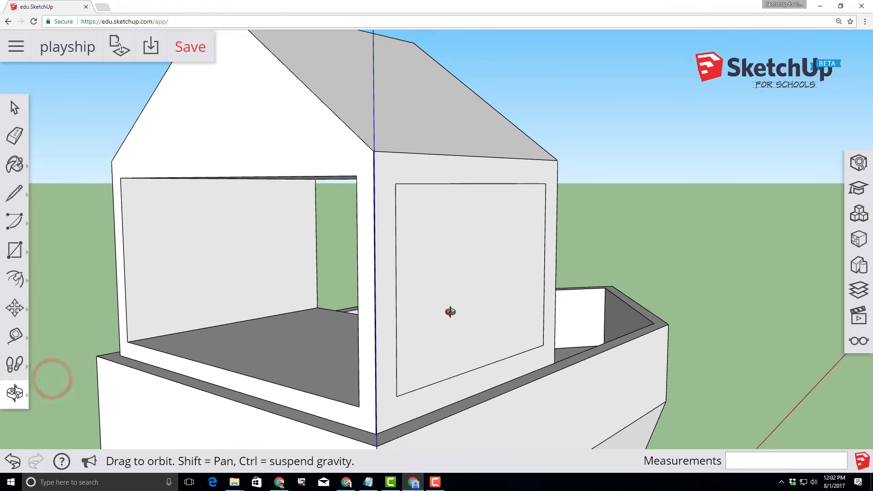
left_click(18, 280)
left_click(50, 228)
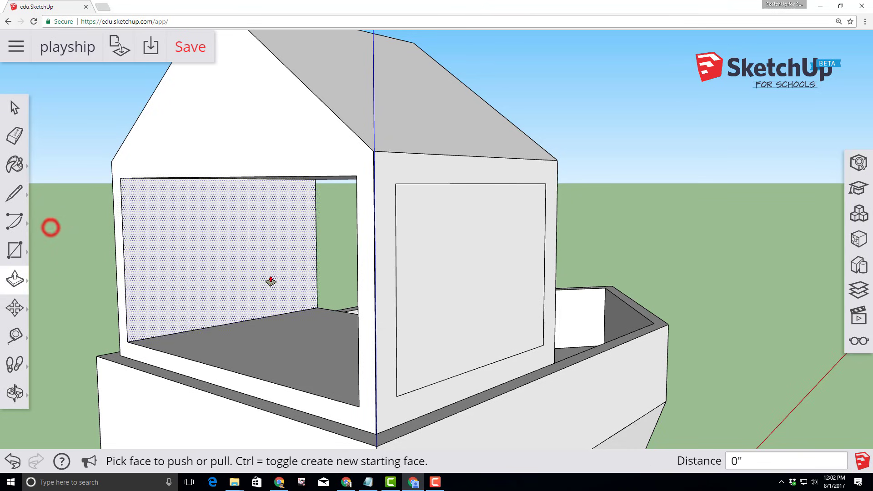
left_click(428, 278)
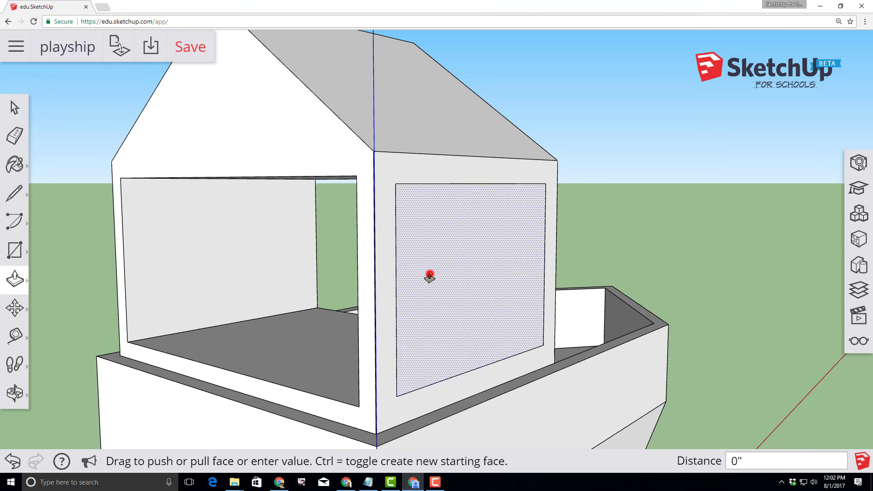
left_click(358, 408)
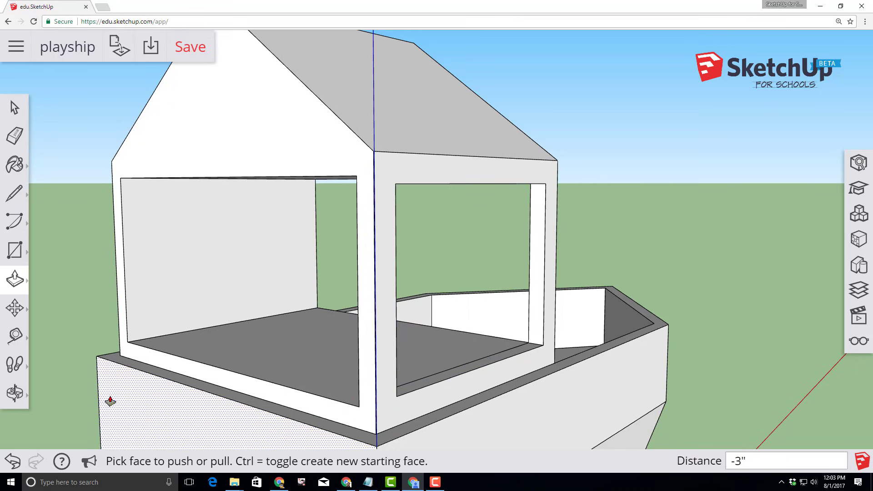
middle_click_drag(56, 354, 450, 346)
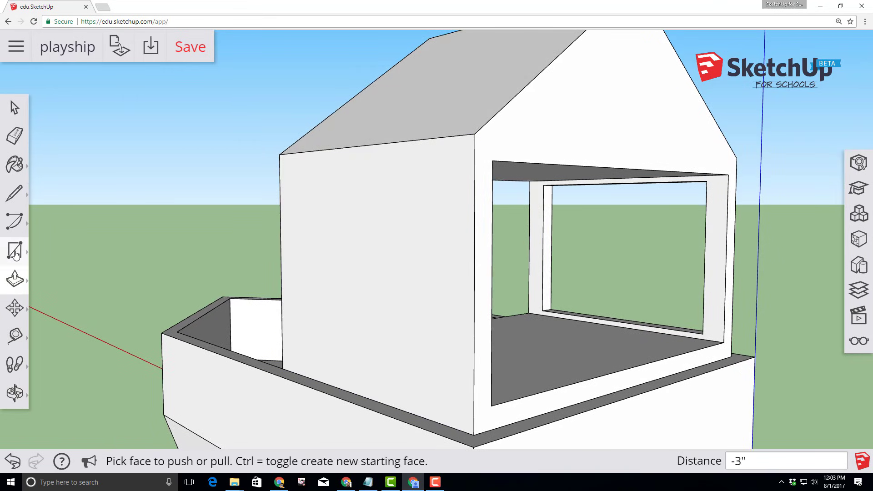
Offset a window outline 4 inches inside the cabin's other side wall
left_click(15, 280)
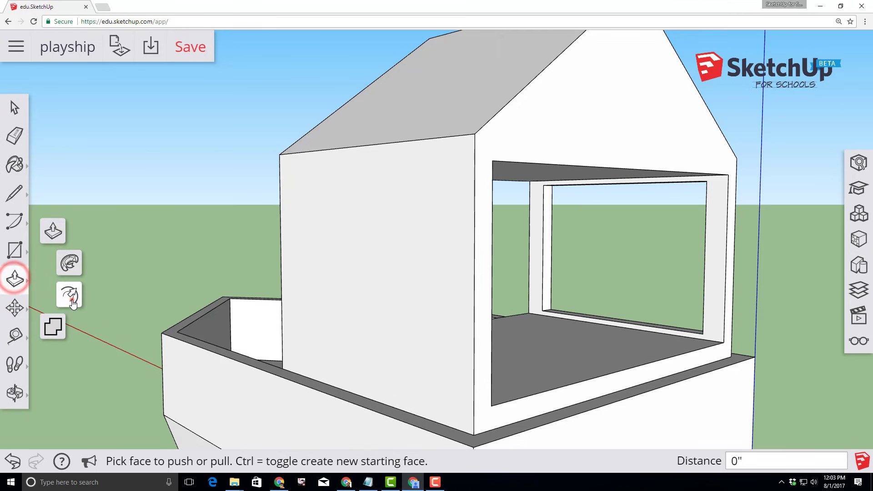
left_click(72, 300)
left_click(282, 263)
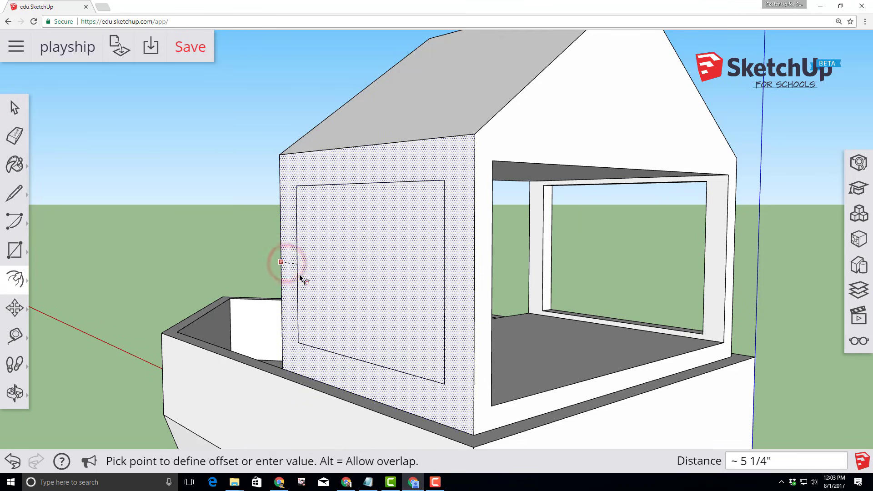
type("4")
key("Return")
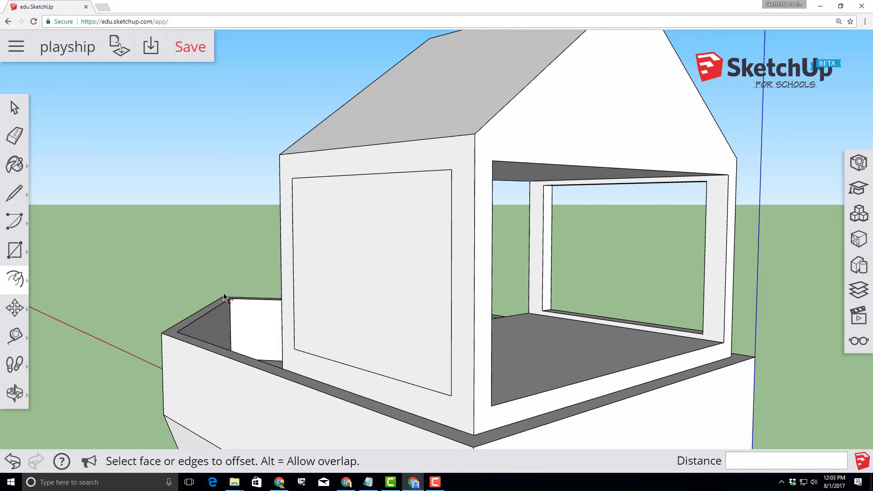
Push the inner window face through the wall to open the window
left_click(14, 278)
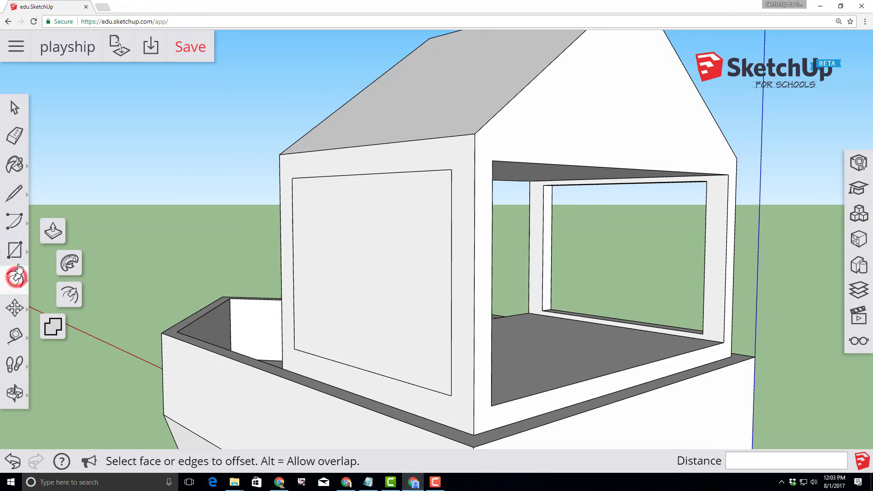
left_click(50, 230)
left_click(337, 274)
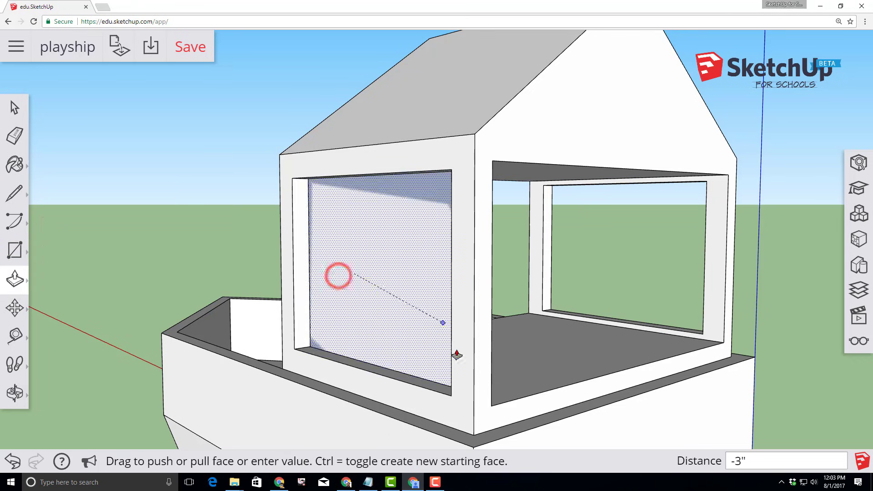
left_click(492, 409)
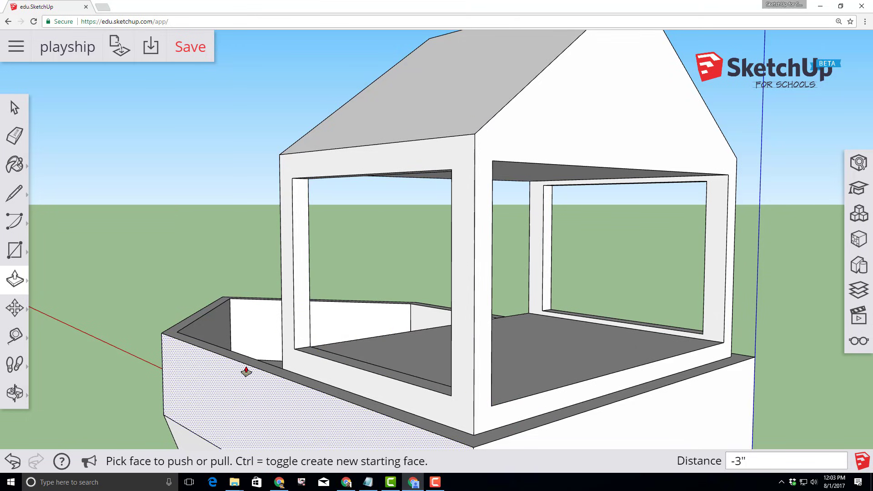
middle_click_drag(240, 413, 493, 433)
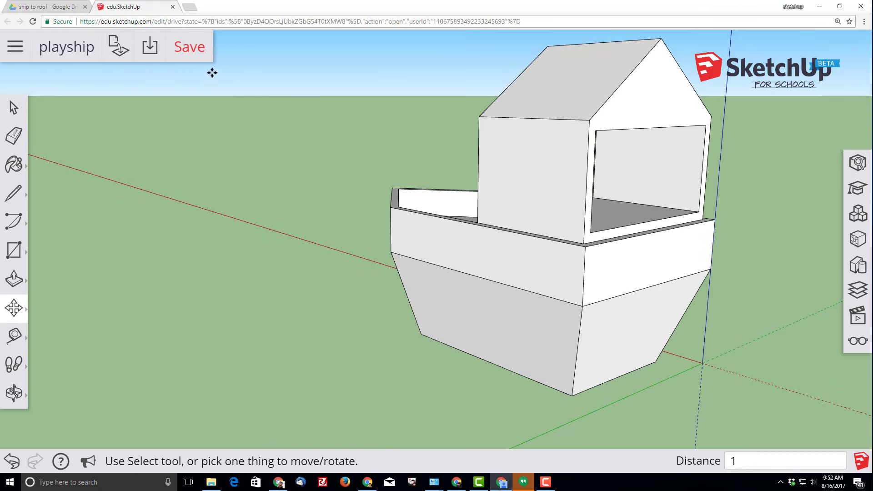
Save the ship model and orbit to a side-on view of the hull
left_click(188, 46)
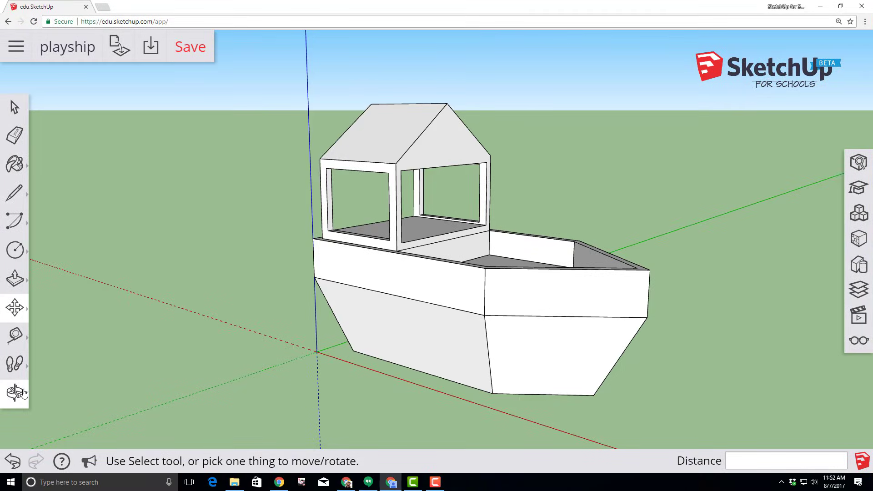
left_click(16, 392)
left_click(54, 332)
left_click_drag(198, 364, 204, 294)
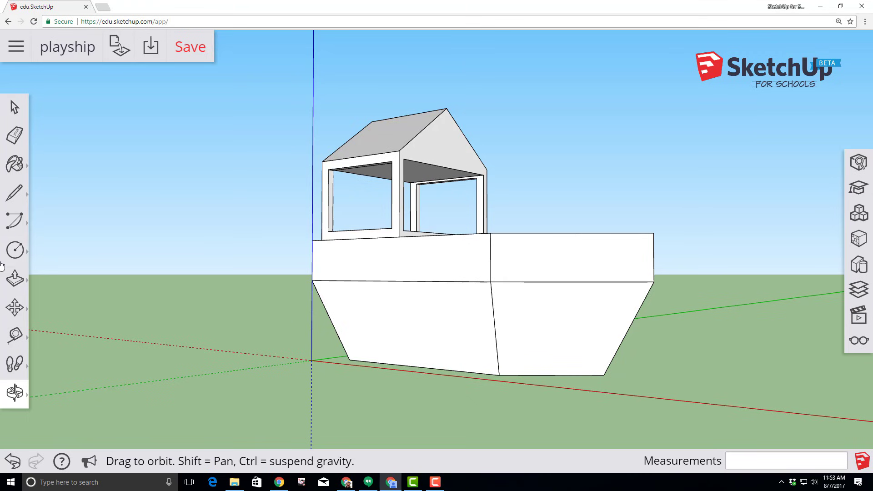
Draw a 6-inch-radius porthole circle on the hull's side face
left_click(15, 249)
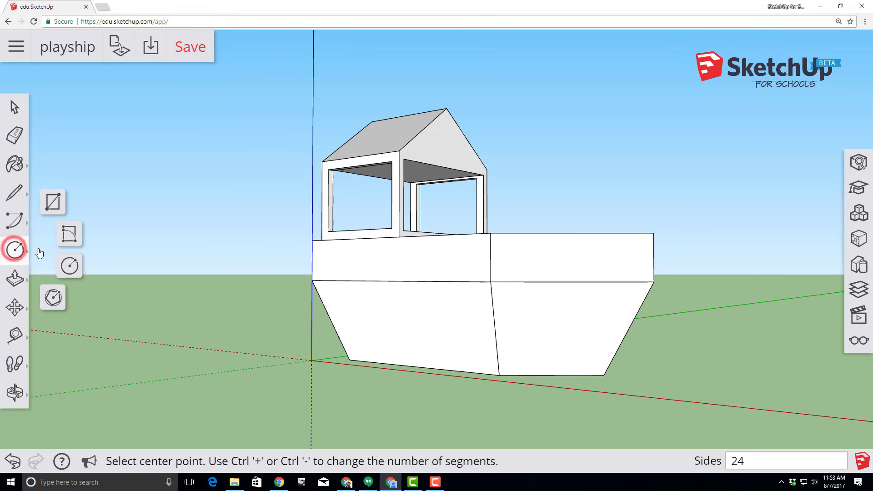
left_click(70, 268)
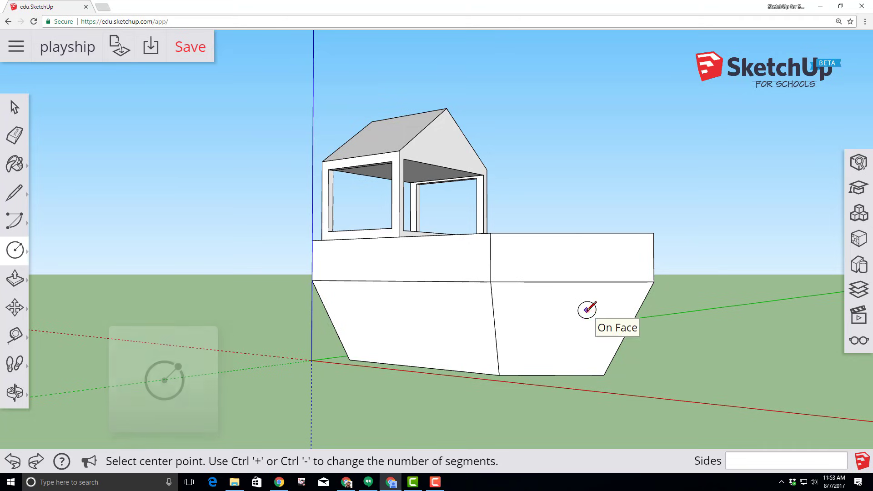
left_click(587, 310)
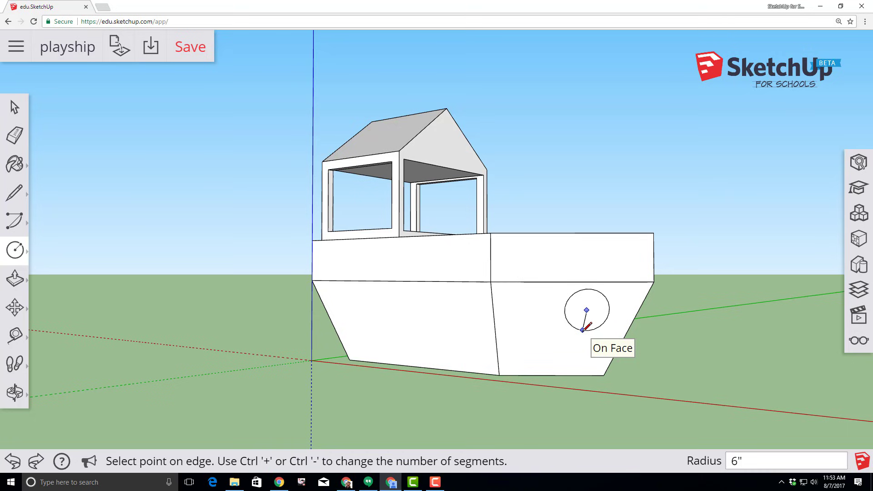
left_click(583, 329)
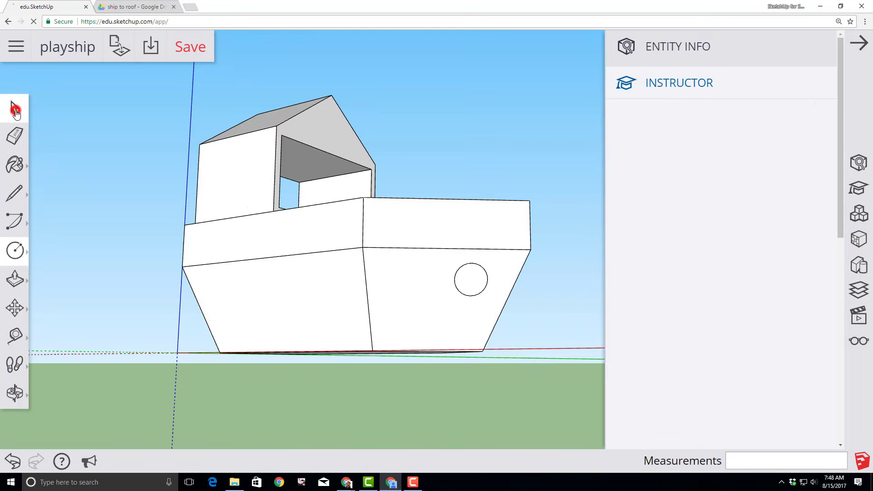
Make the hull circle a component named 'porthole' with Cut opening enabled
left_click(15, 108)
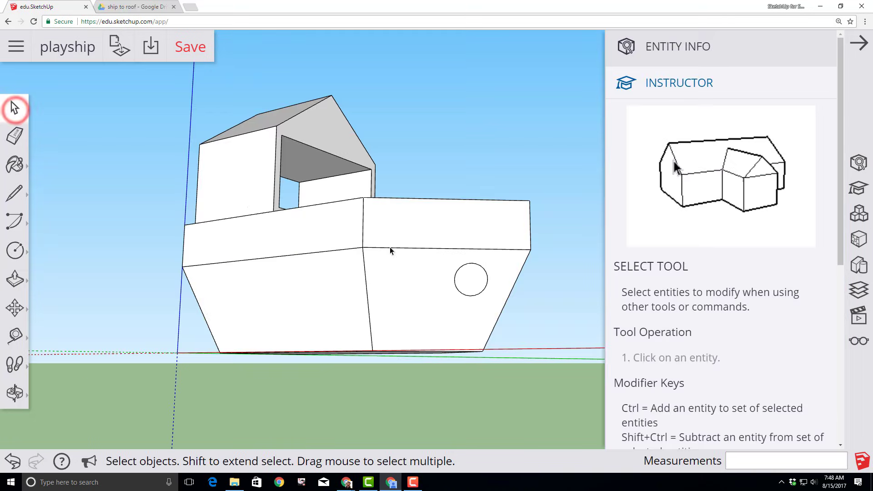
right_click(467, 279)
left_click(492, 251)
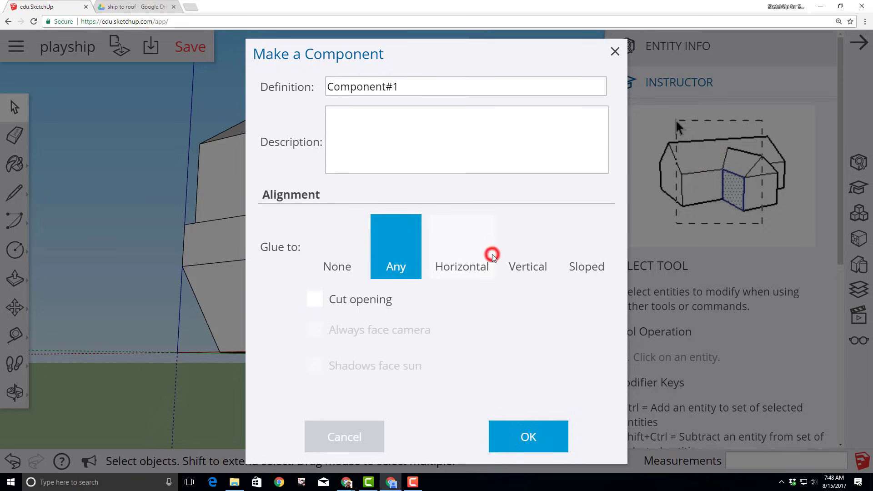
left_click(315, 300)
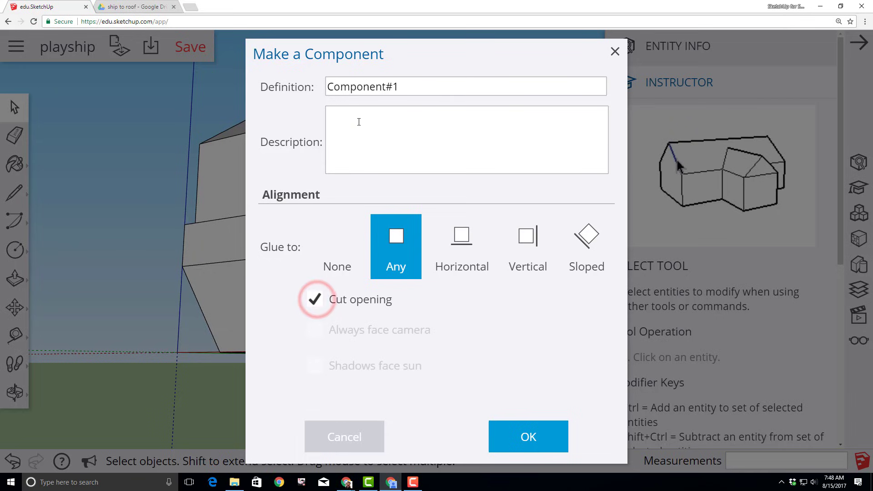
type("porthole")
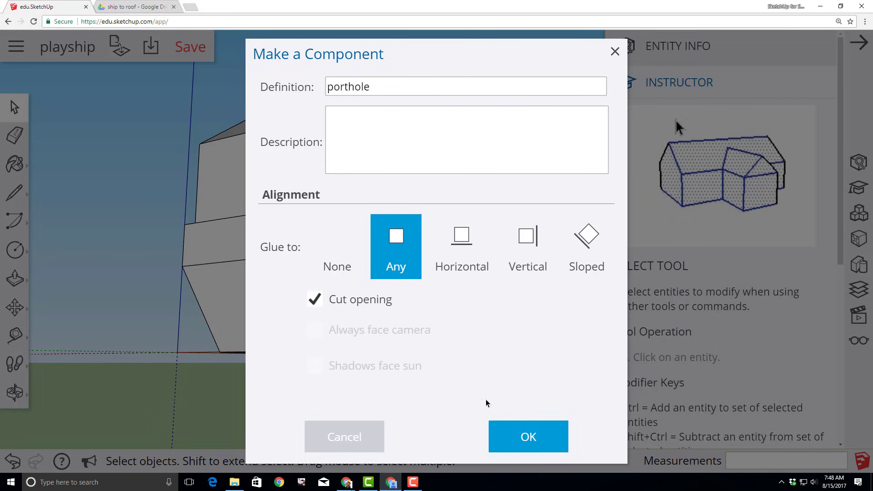
left_click(513, 444)
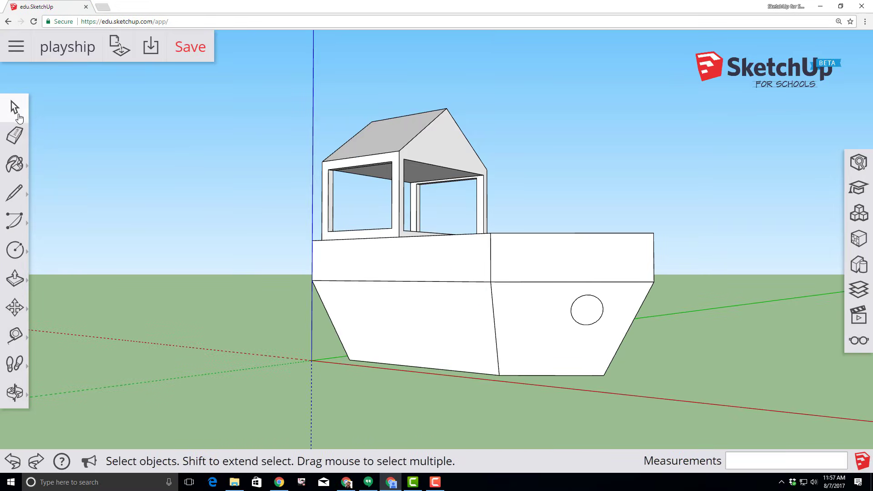
Copy the porthole leftward along the hull side to four positions, completing a row of five
left_click(575, 318)
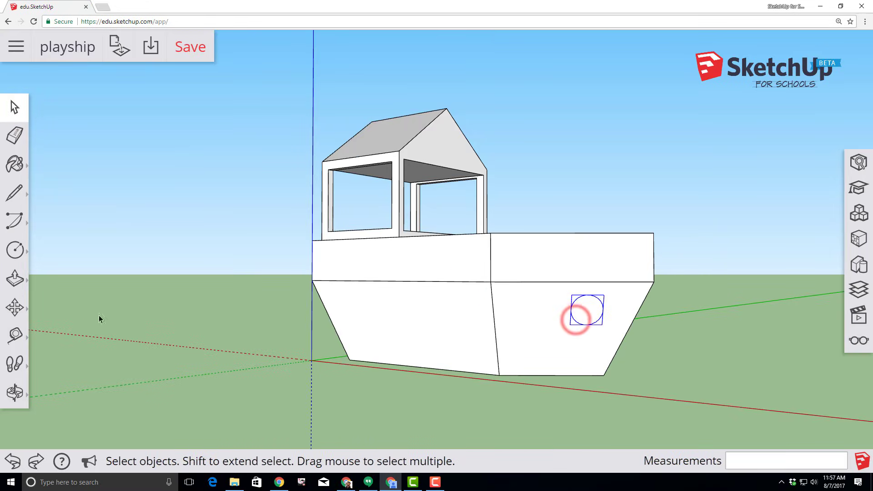
left_click(13, 307)
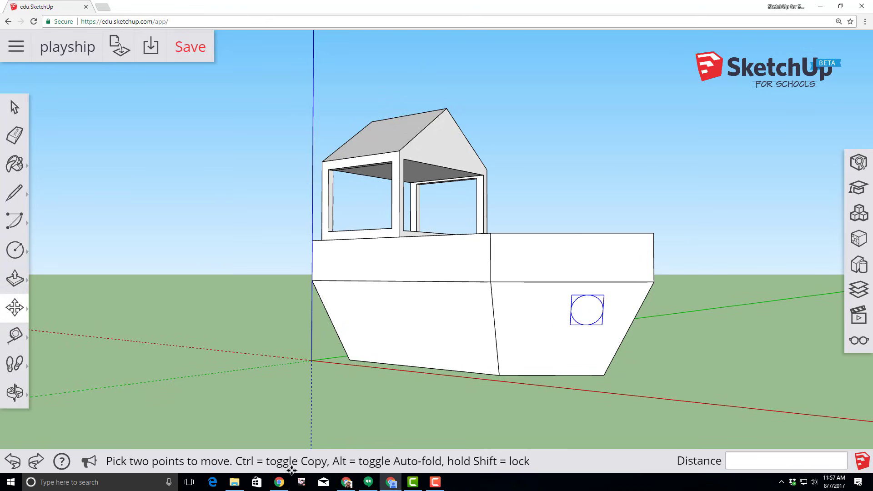
left_click(586, 310)
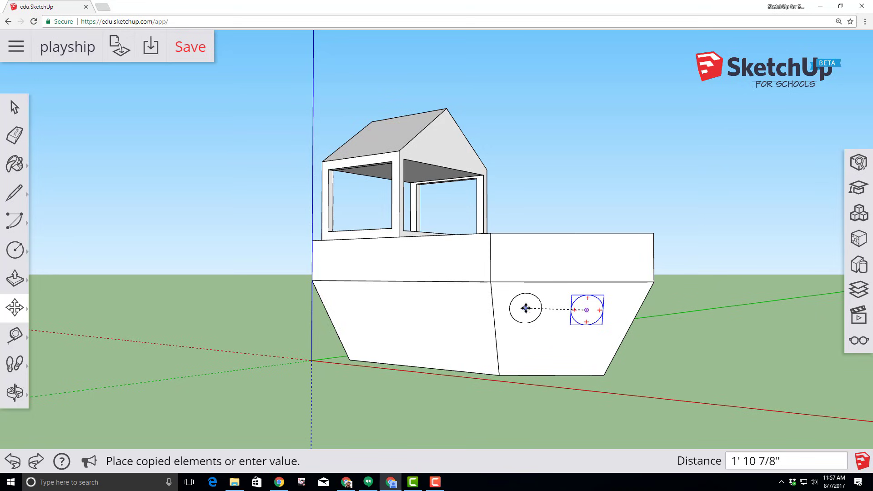
left_click(526, 308)
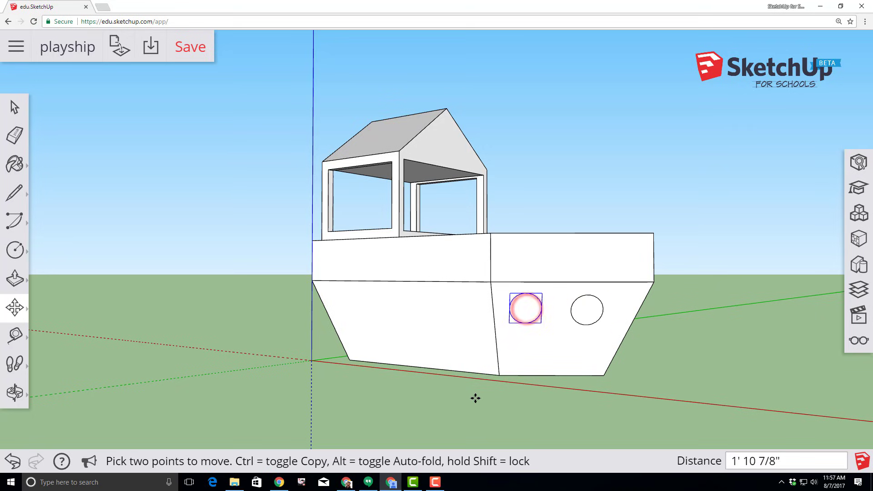
key("ctrl")
left_click(525, 309)
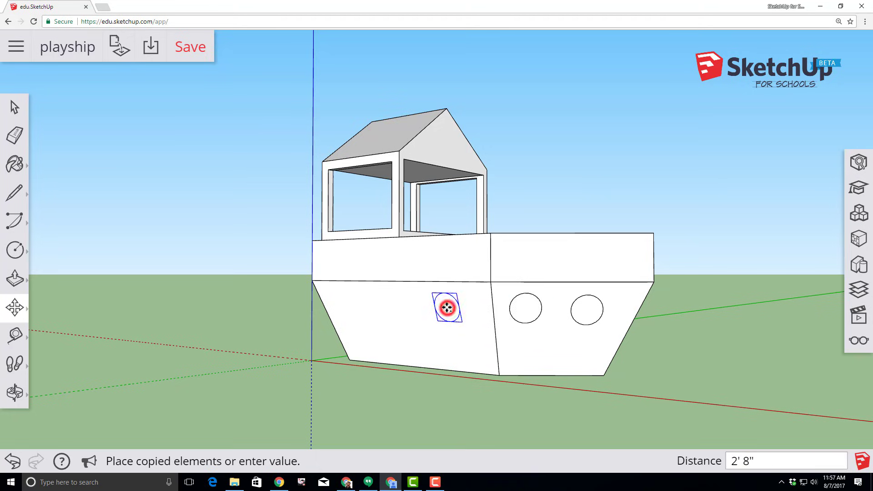
left_click(446, 307)
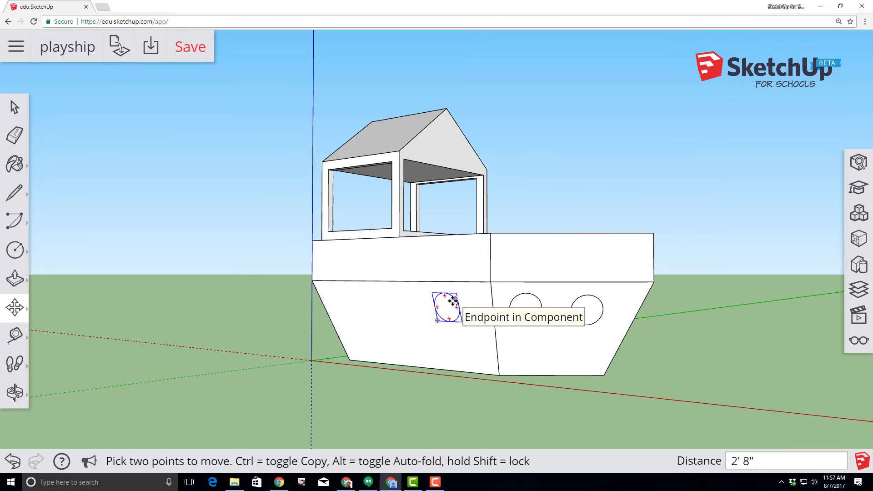
left_click(447, 307)
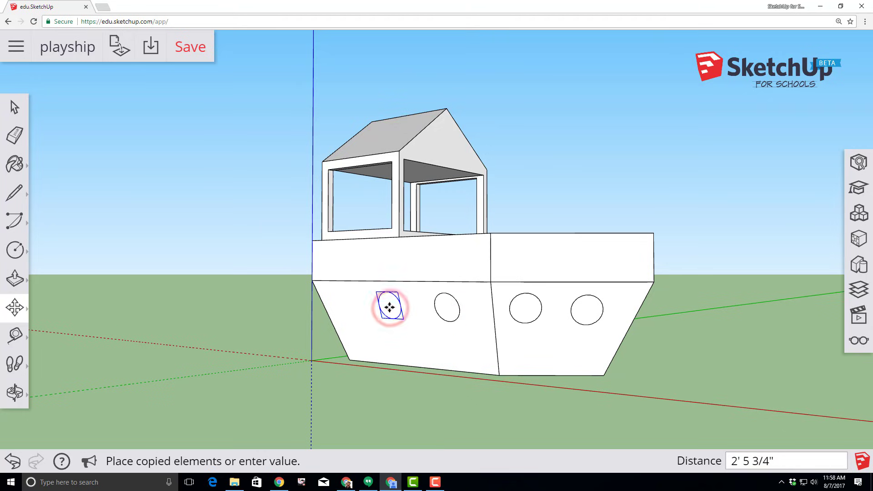
left_click(390, 307)
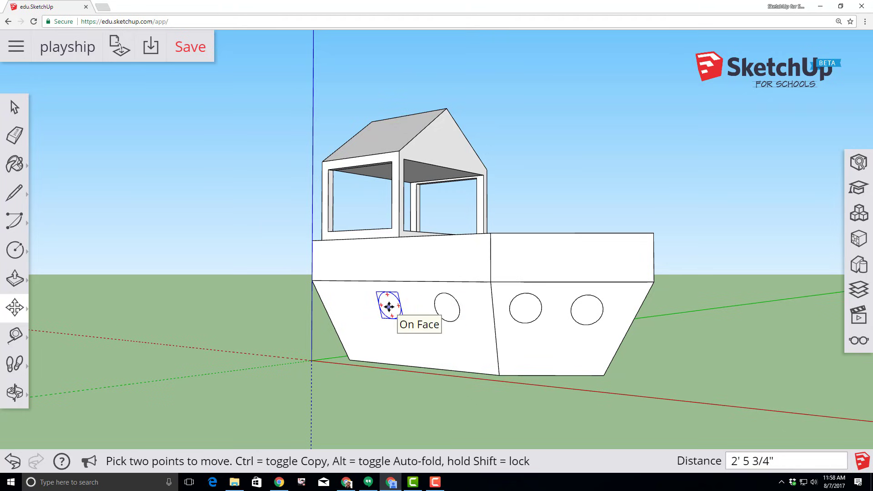
left_click(389, 307)
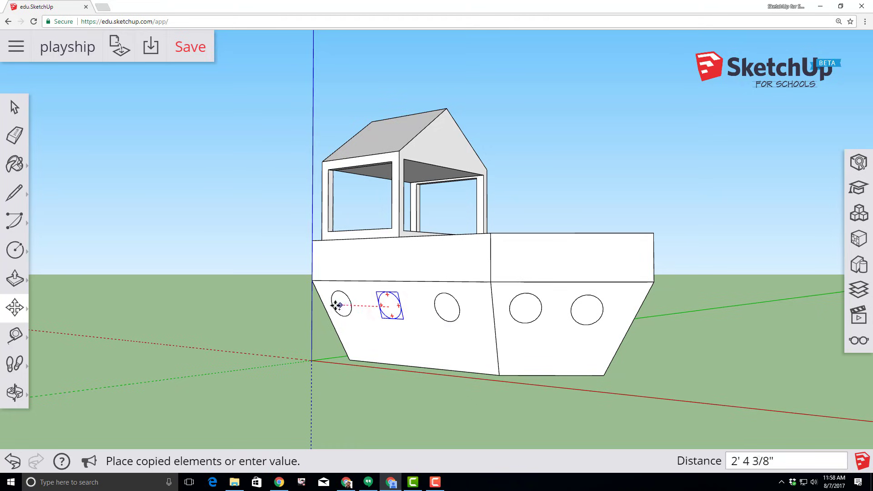
left_click(343, 303)
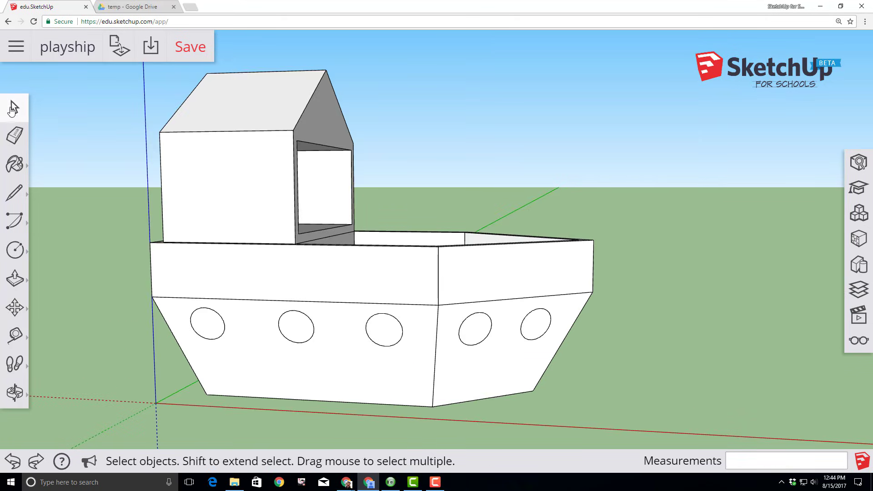
Enter the left porthole component and offset its edge inward by 1 inch
left_click(13, 108)
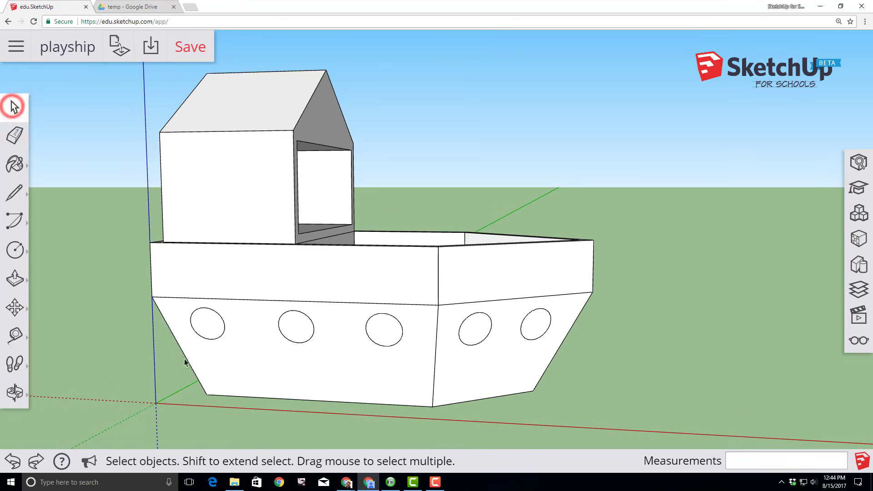
double_click(205, 328)
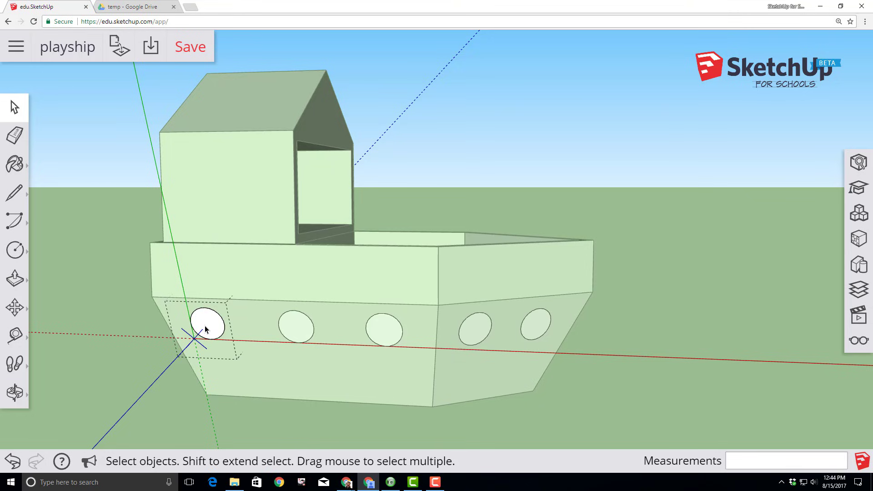
left_click(20, 281)
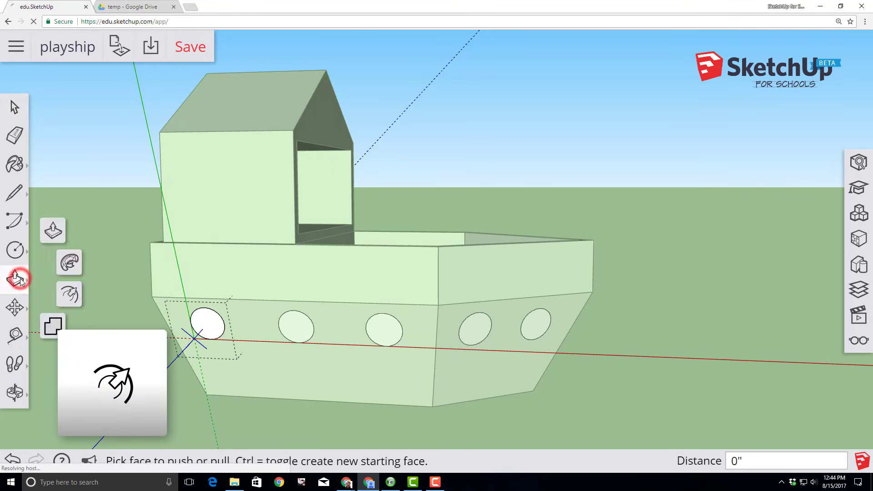
left_click(72, 298)
left_click(200, 311)
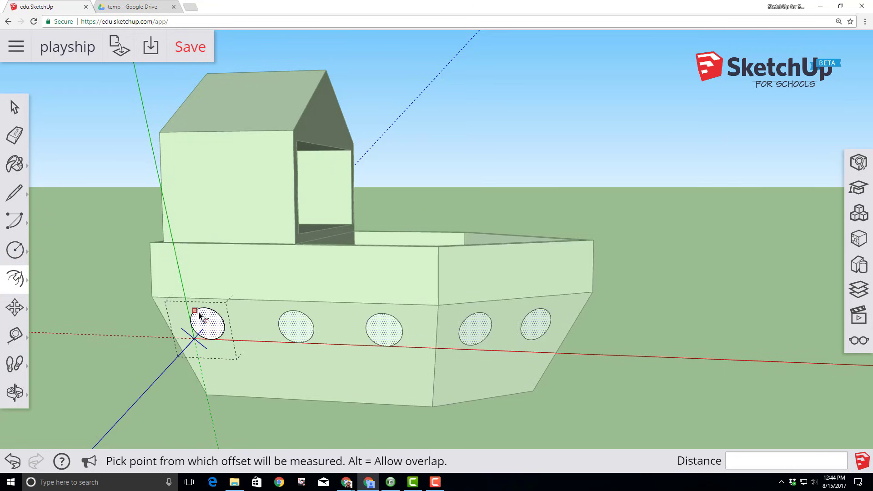
left_click(201, 310)
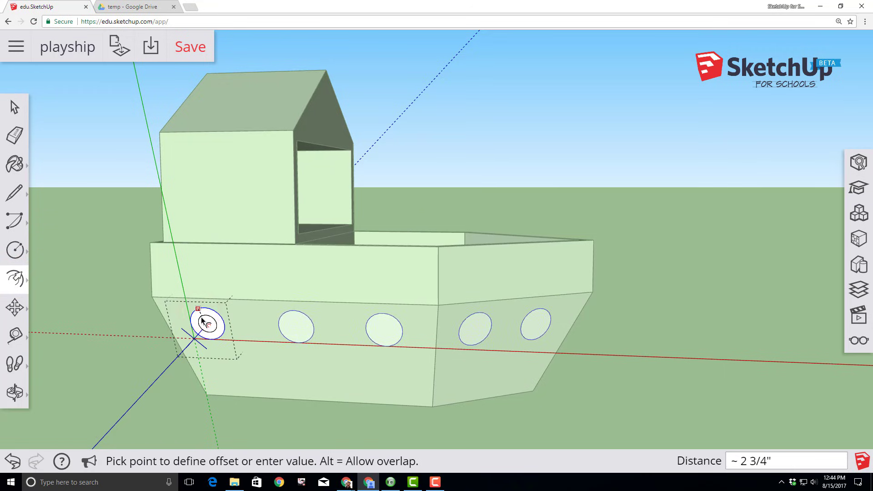
key("Return")
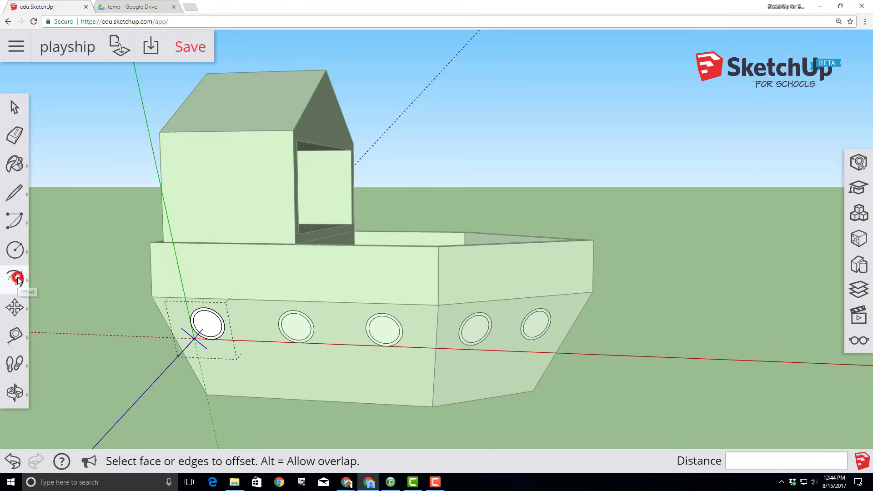
Pull the porthole face out 2 inches and push the inner glass face back 1 inch
left_click(16, 278)
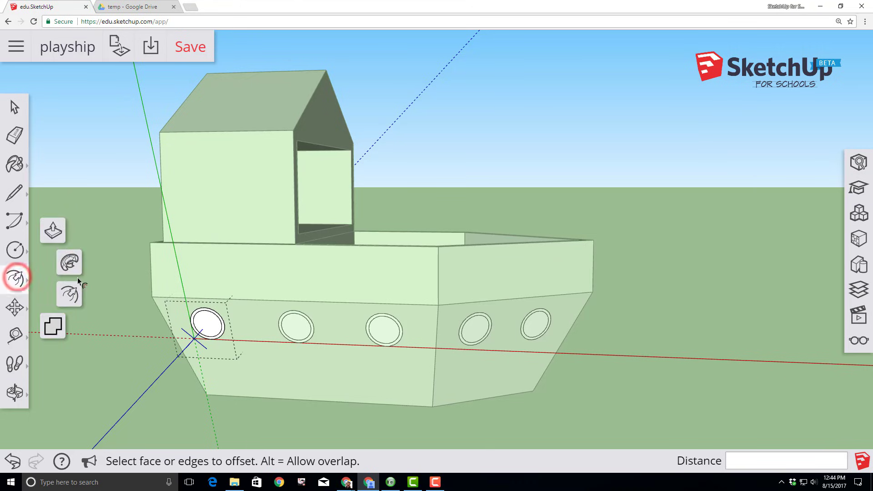
left_click(54, 233)
left_click(194, 319)
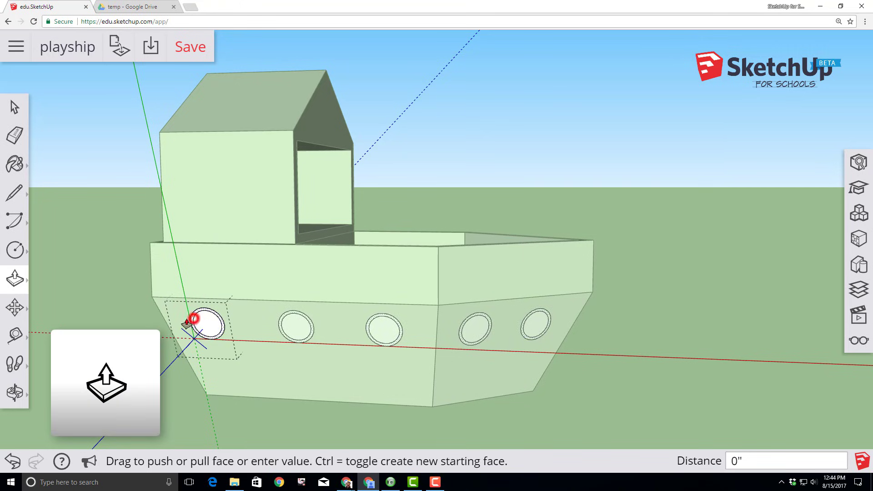
left_click_drag(194, 319, 180, 326)
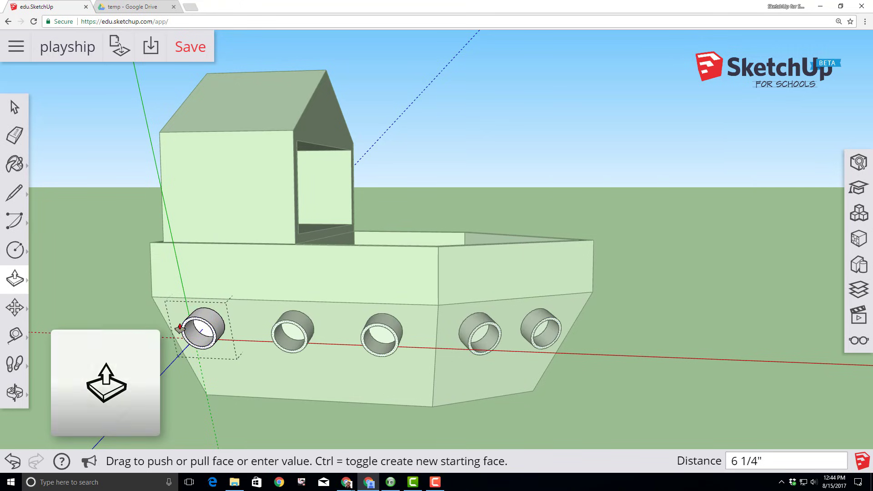
type("2\"")
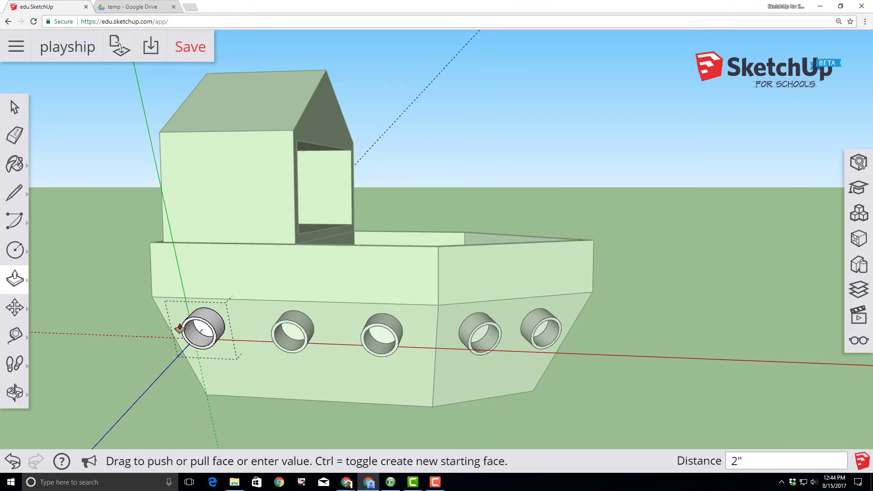
key("Return")
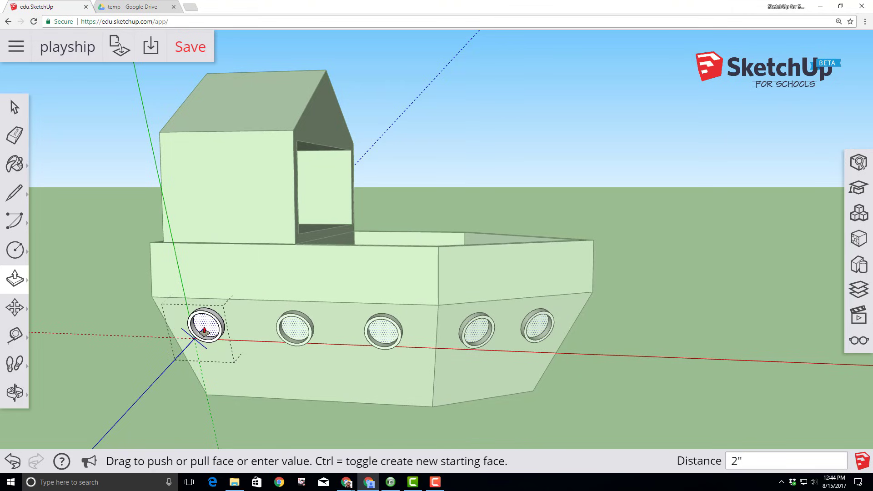
left_click_drag(205, 330, 204, 335)
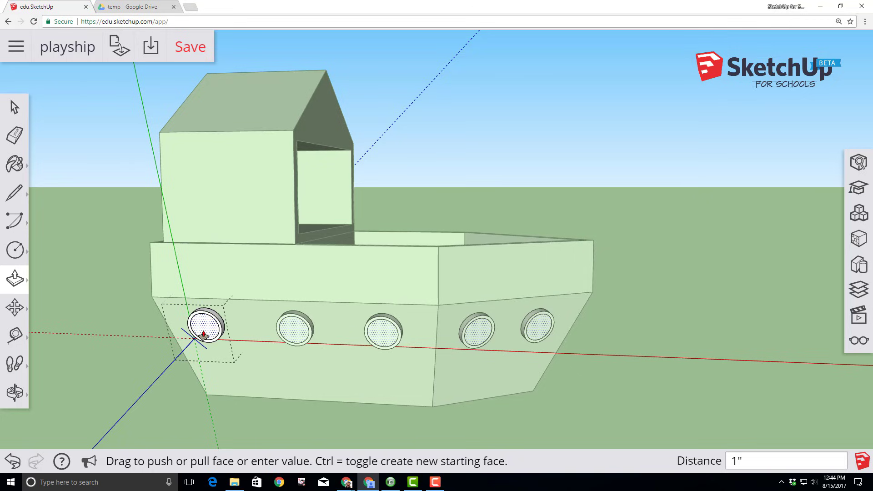
key("Return")
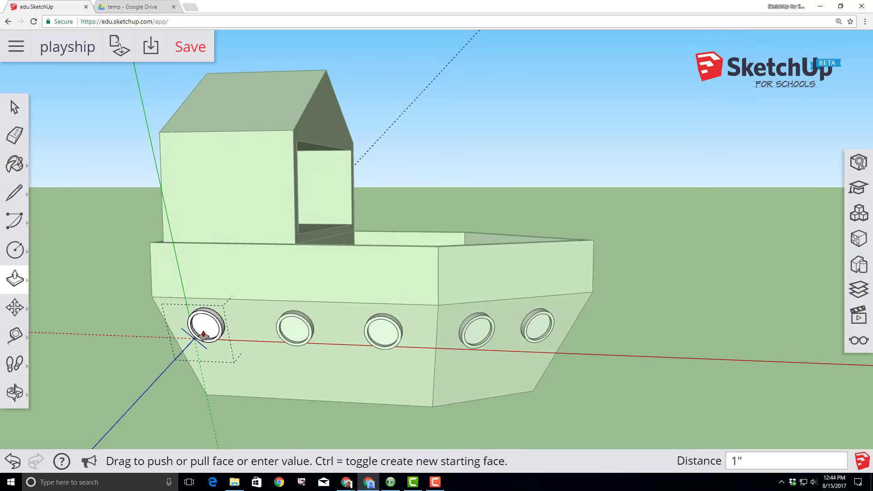
Paint the porthole glass with a cyan material from Glass and Mirrors
left_click(14, 166)
left_click(52, 146)
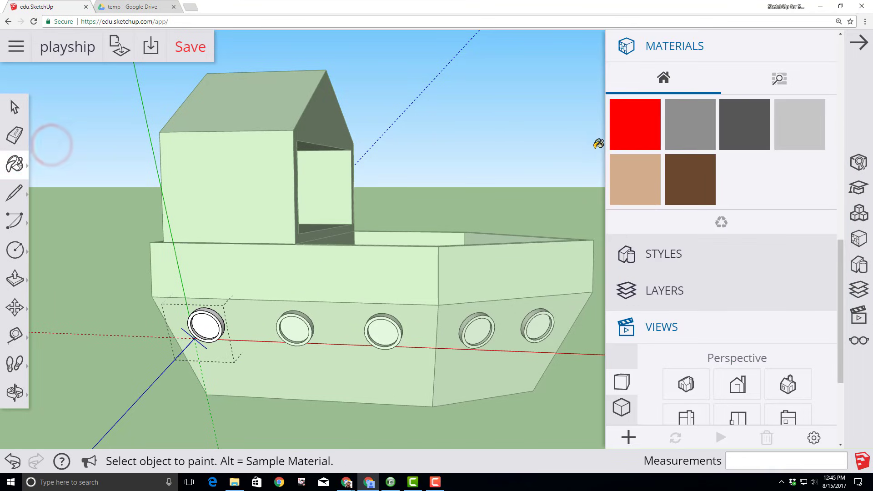
scroll(677, 234, "down", 1)
scroll(733, 193, "up", 3)
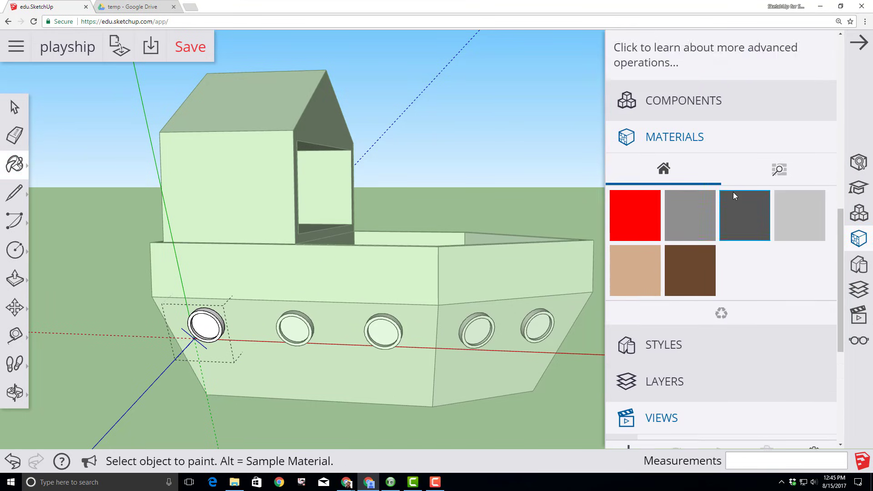
scroll(733, 196, "down", 3)
scroll(731, 205, "up", 3)
left_click(780, 169)
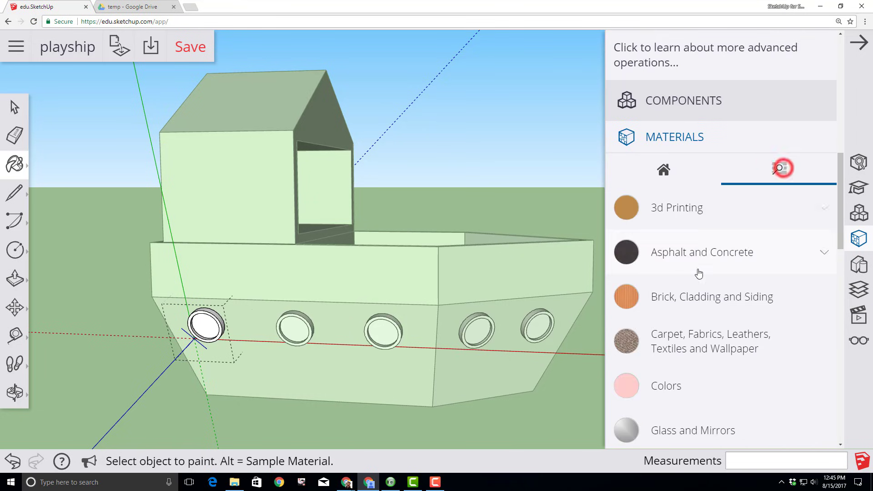
scroll(691, 282, "down", 3)
left_click(685, 293)
scroll(751, 309, "down", 2)
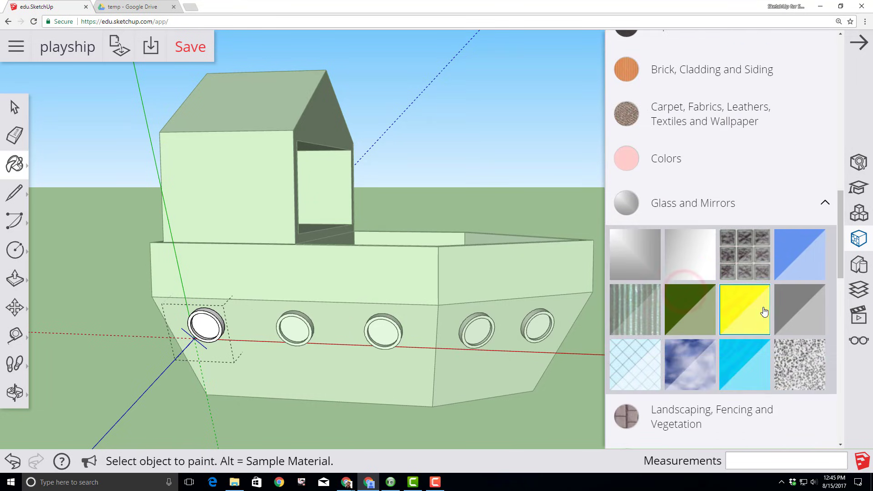
left_click(736, 365)
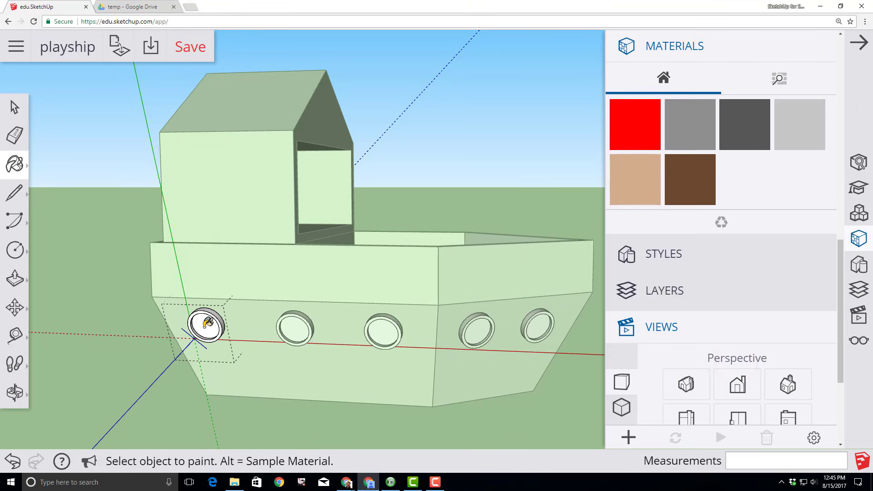
left_click(207, 324)
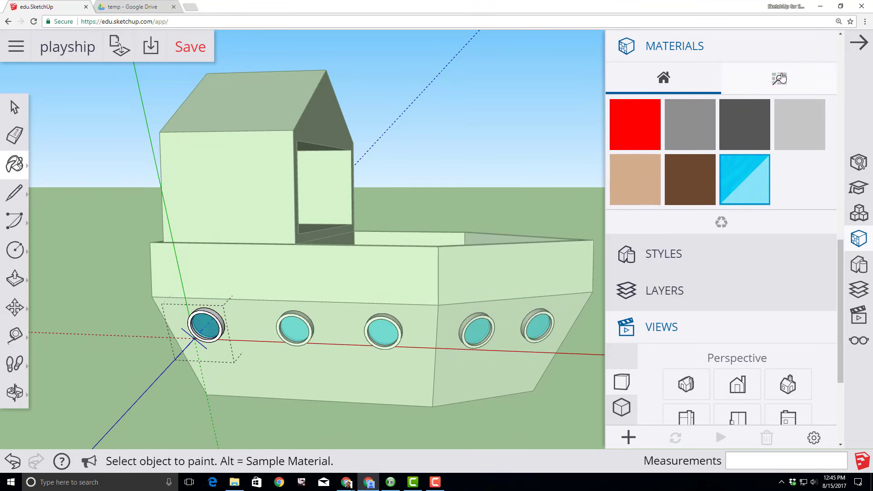
Paint the porthole ring frames mid-grey from Colors and exit the porthole component
left_click(780, 78)
left_click(673, 289)
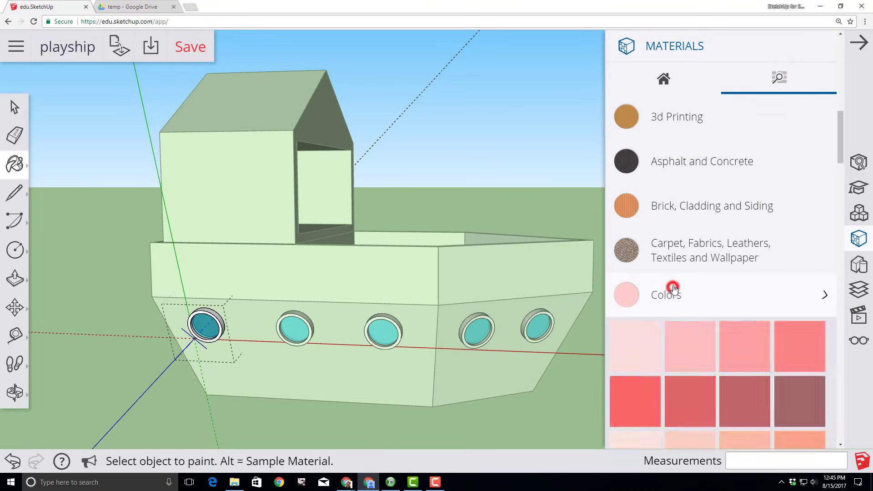
scroll(702, 272, "down", 15)
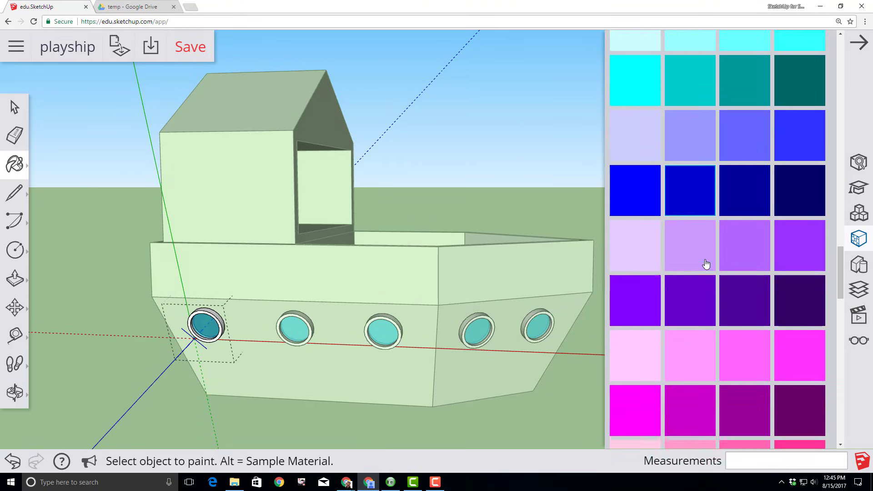
scroll(706, 264, "down", 8)
left_click(646, 272)
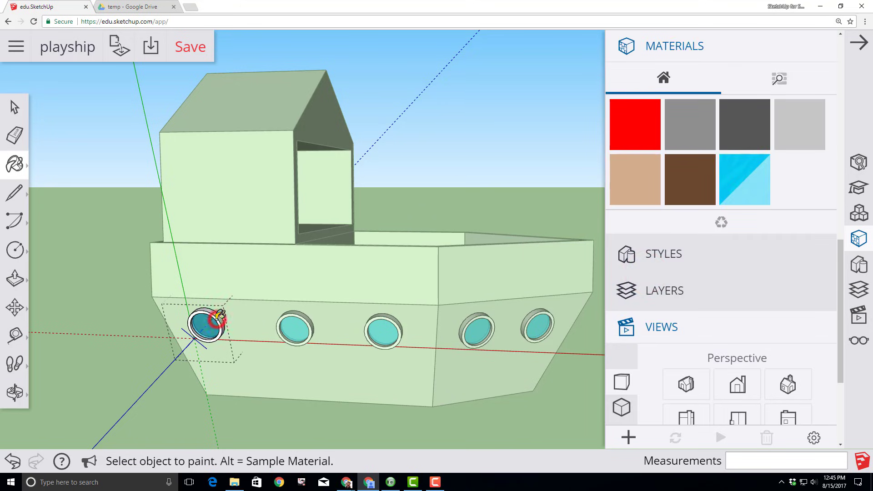
left_click(220, 317)
scroll(221, 324, "up", 3)
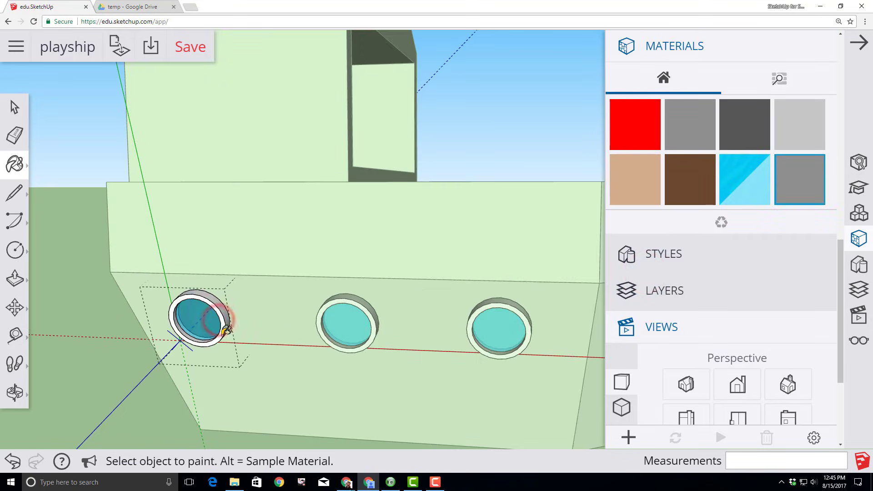
left_click(223, 331)
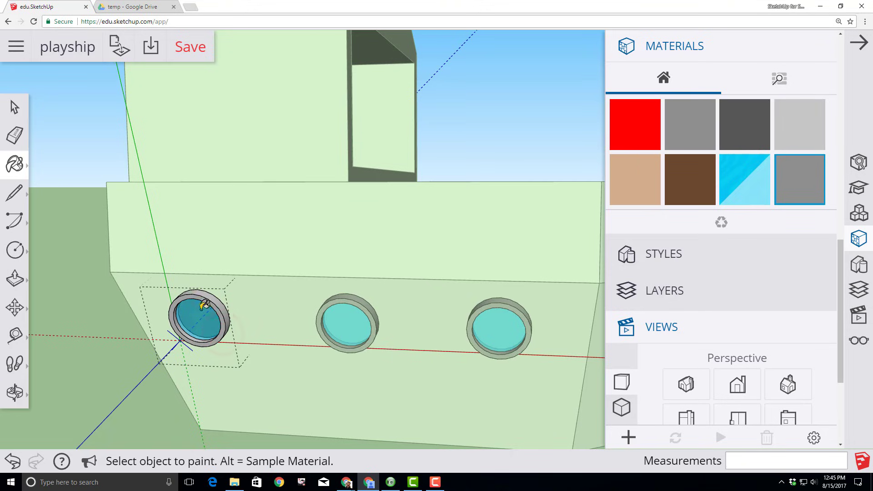
left_click(12, 108)
left_click(105, 332)
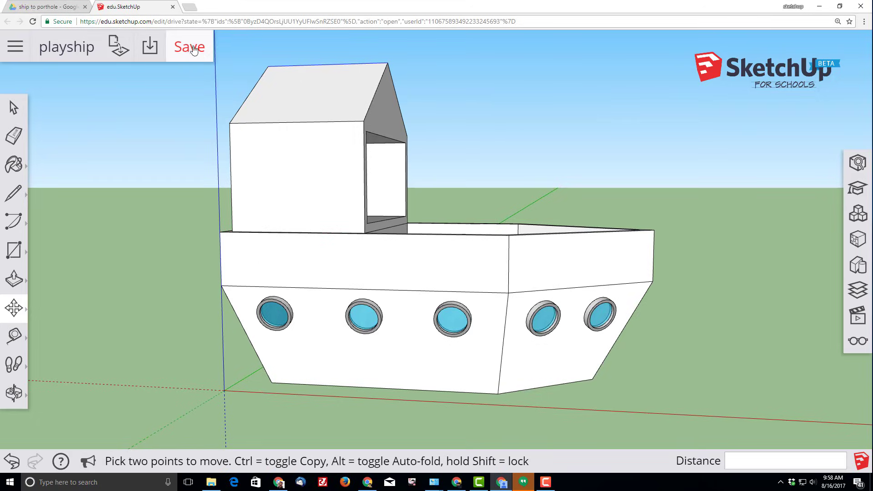
Save the model, then draw two short lines across the hull rim near the bow
left_click(191, 50)
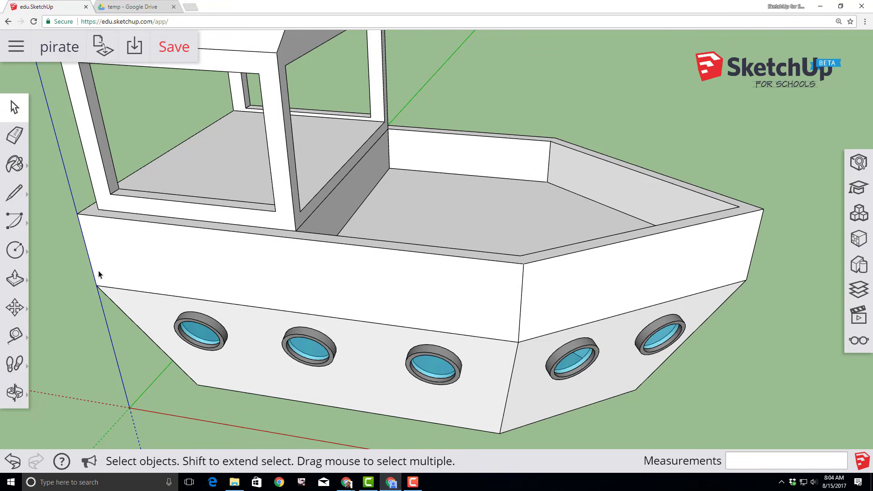
left_click(16, 194)
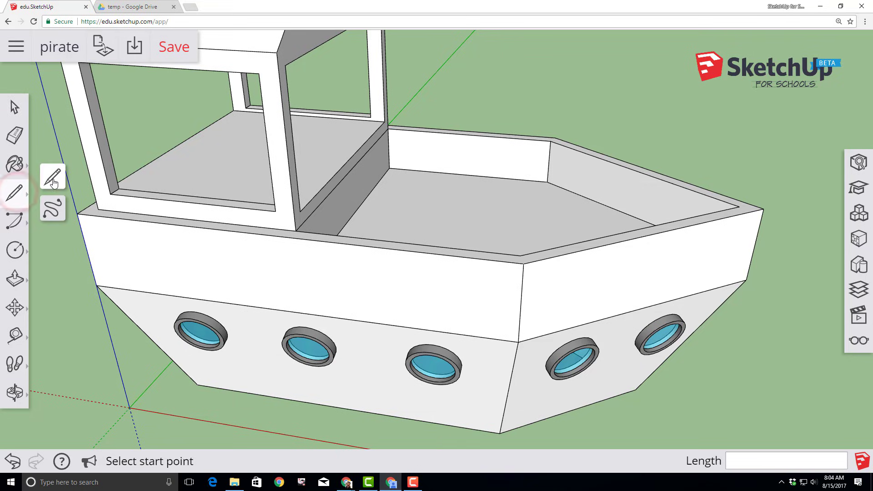
left_click(521, 253)
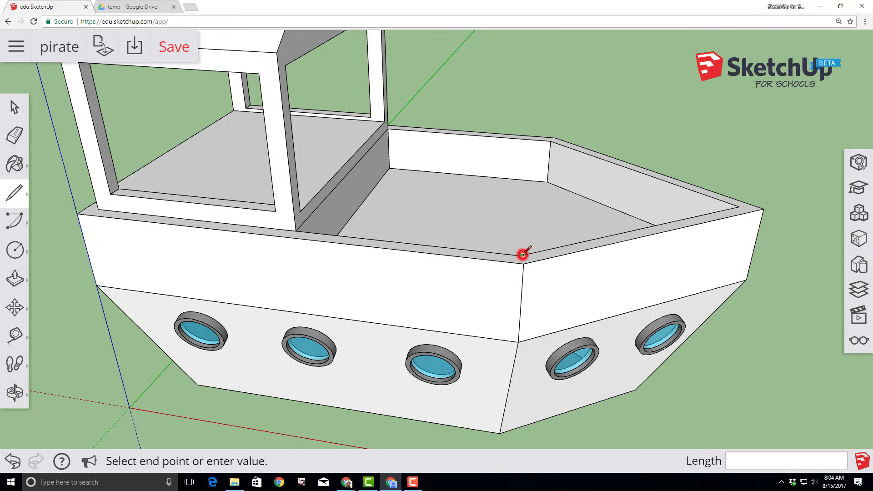
scroll(520, 259, "up", 2)
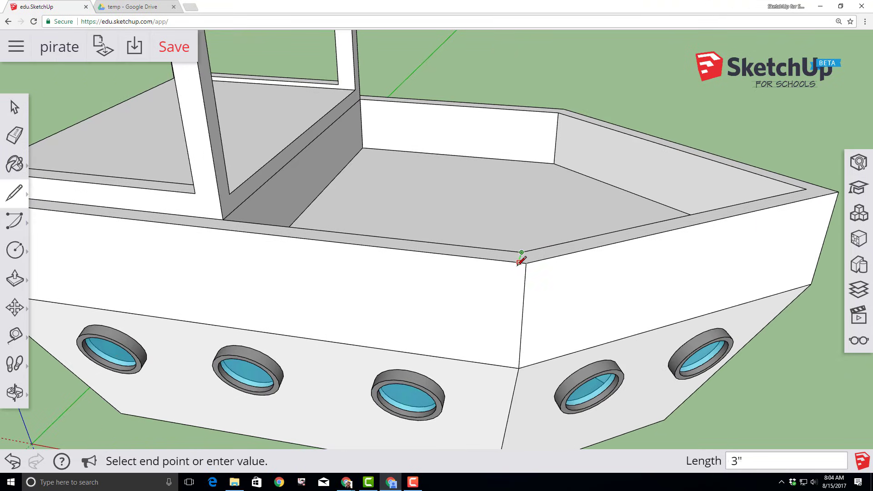
left_click(519, 262)
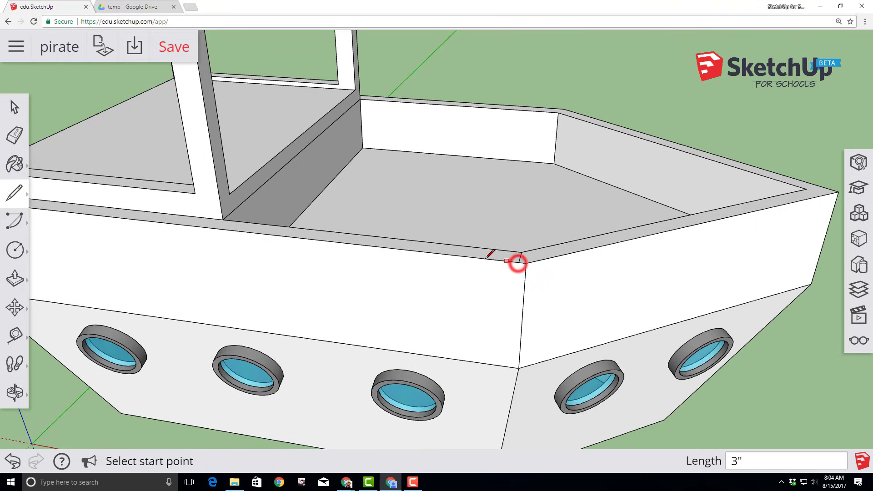
left_click(366, 235)
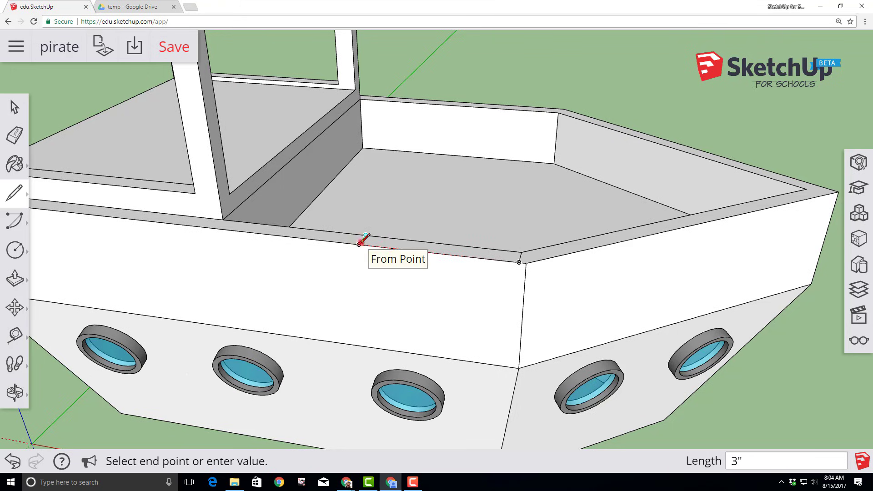
left_click(359, 245)
left_click(15, 279)
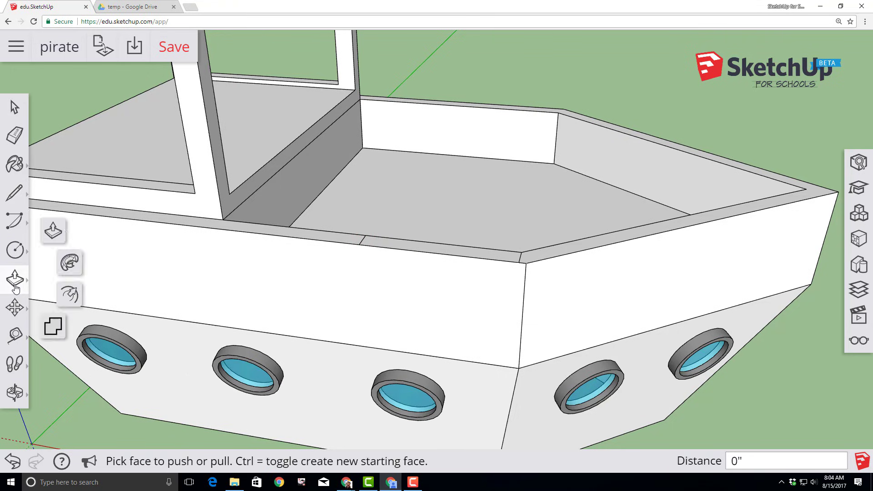
Push the split-off rim section down 1 foot into the hull wall
left_click(53, 234)
left_click_drag(389, 247, 390, 273)
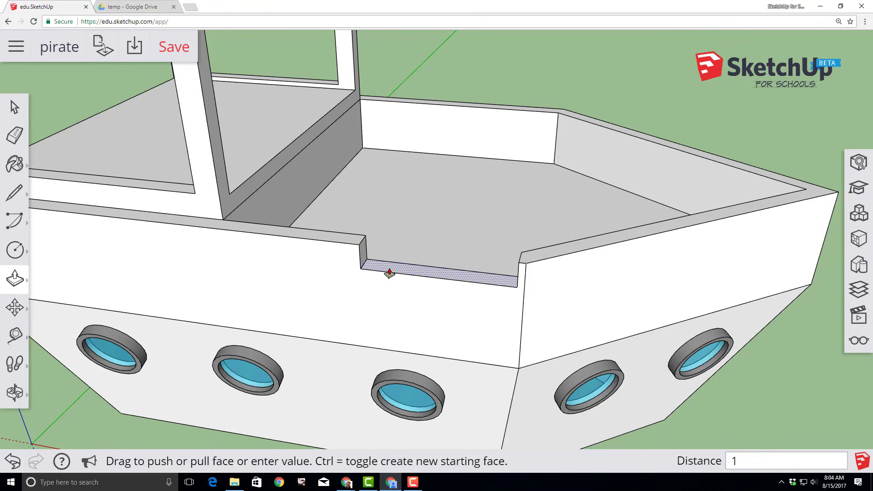
key("Return")
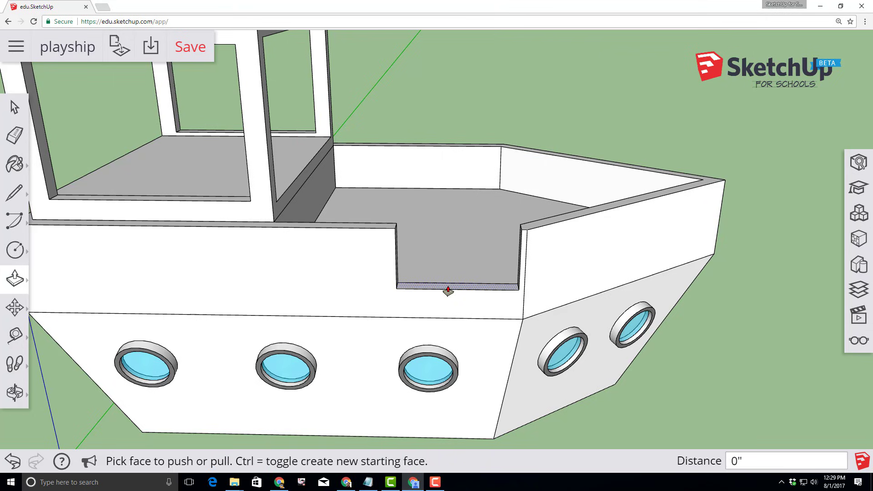
Extend the deck's front edge 3 inches out through the opening as a plank, then save
left_click(448, 290)
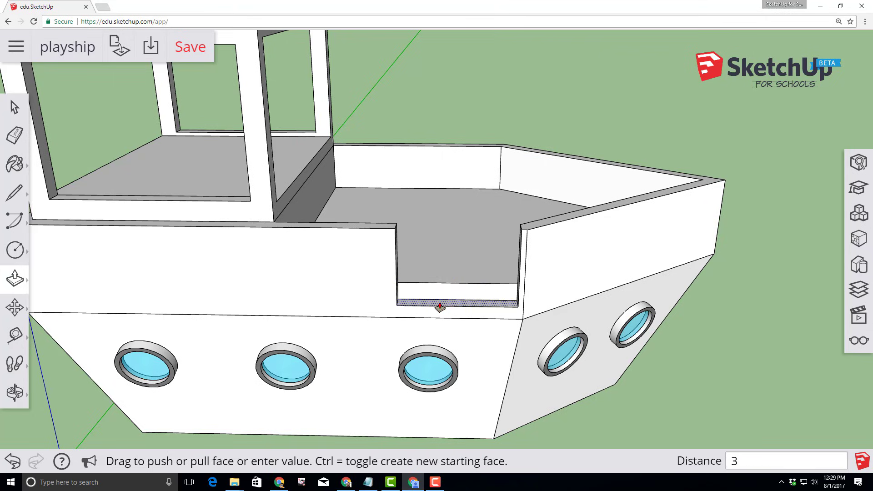
type("3\"")
key("Return")
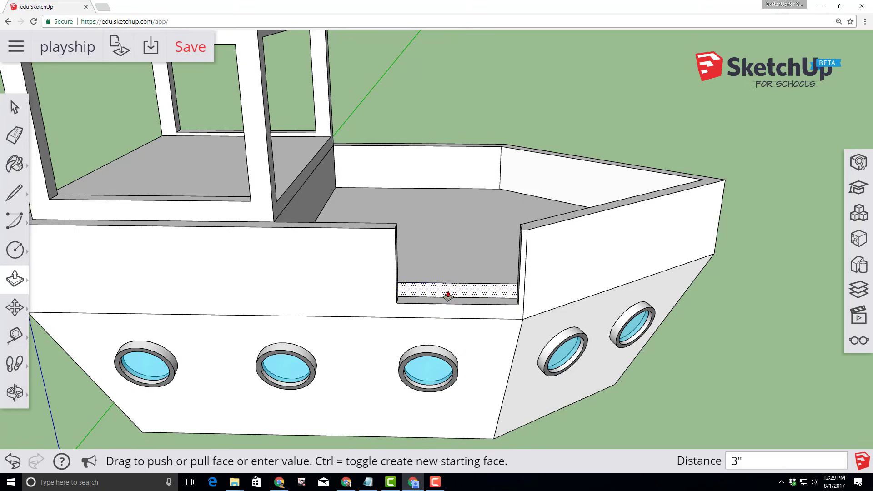
left_click(447, 292)
left_click(453, 315)
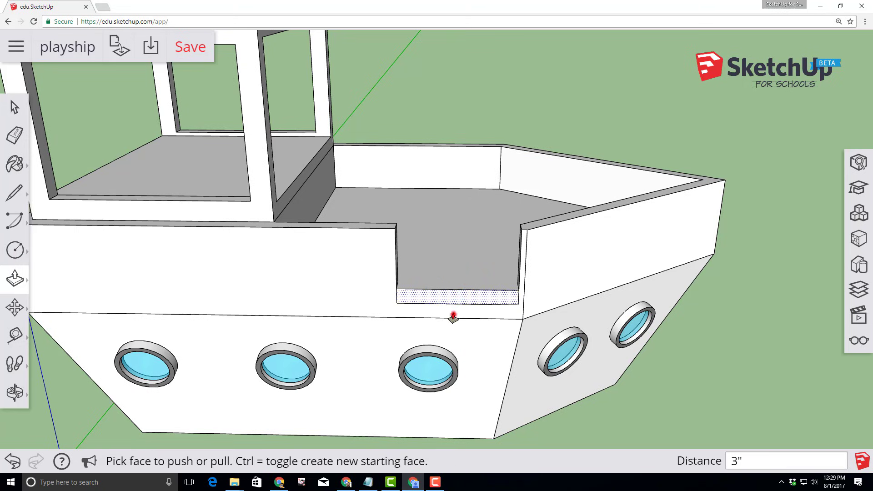
left_click(453, 299)
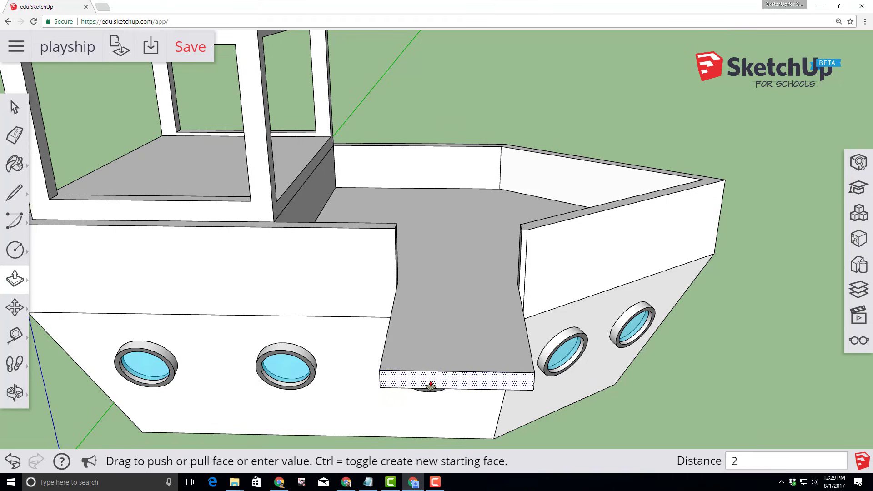
key("Return")
middle_click_drag(625, 354, 391, 312)
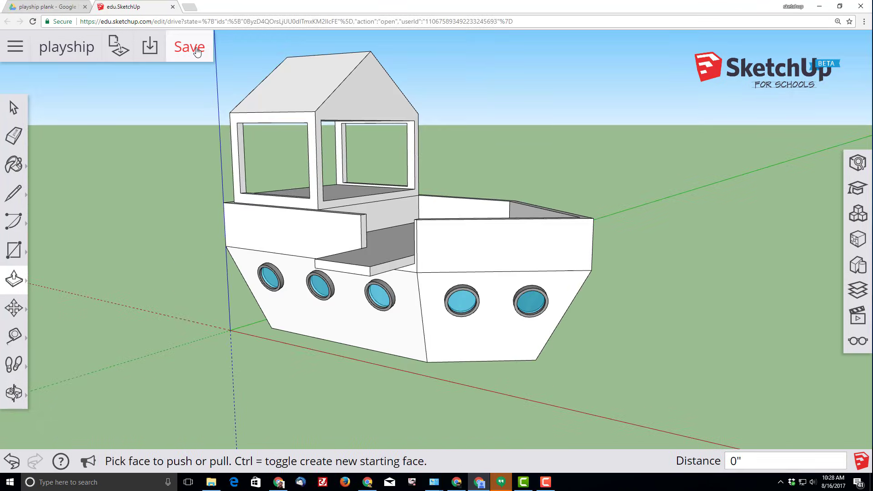
left_click(197, 48)
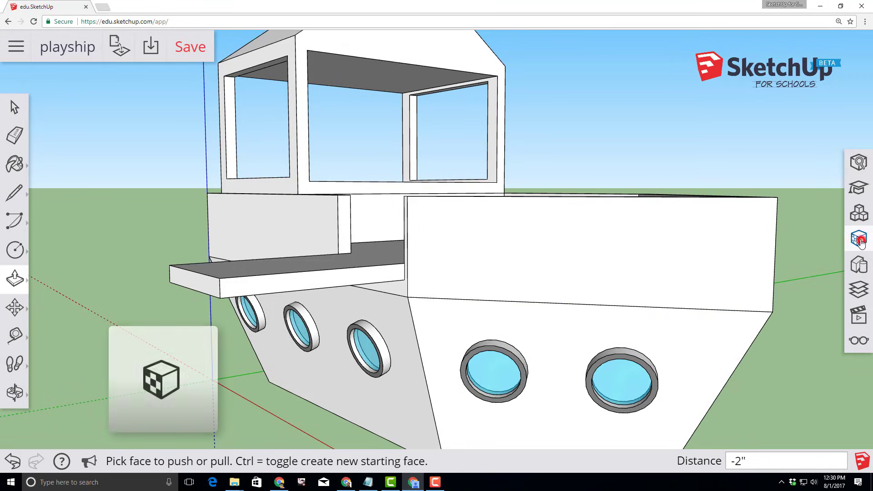
Choose the first Wood material and paint the hull faces and the plank's front and end
left_click(858, 237)
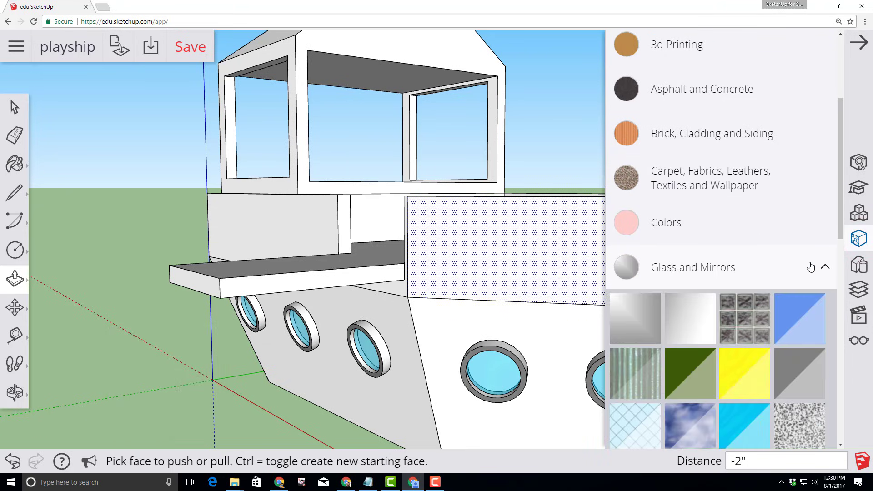
left_click(826, 270)
scroll(678, 169, "down", 3)
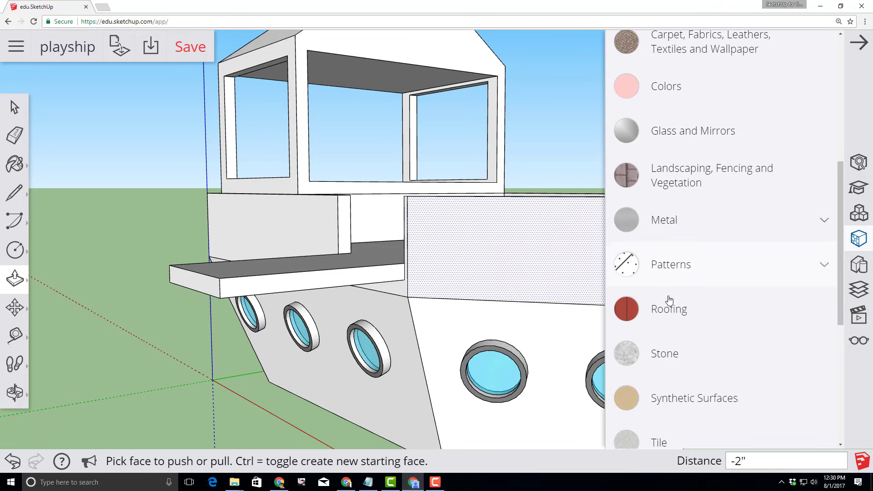
scroll(669, 300, "down", 4)
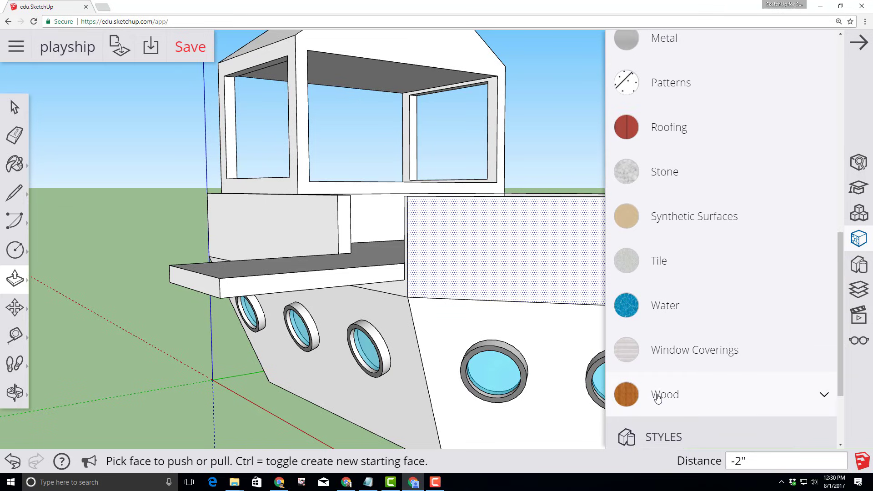
left_click(658, 396)
scroll(682, 364, "down", 5)
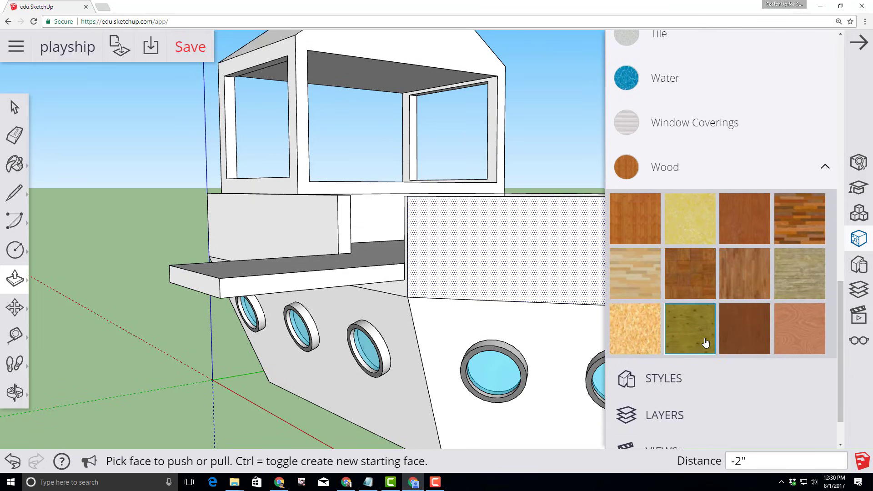
scroll(669, 325, "up", 1)
left_click(634, 267)
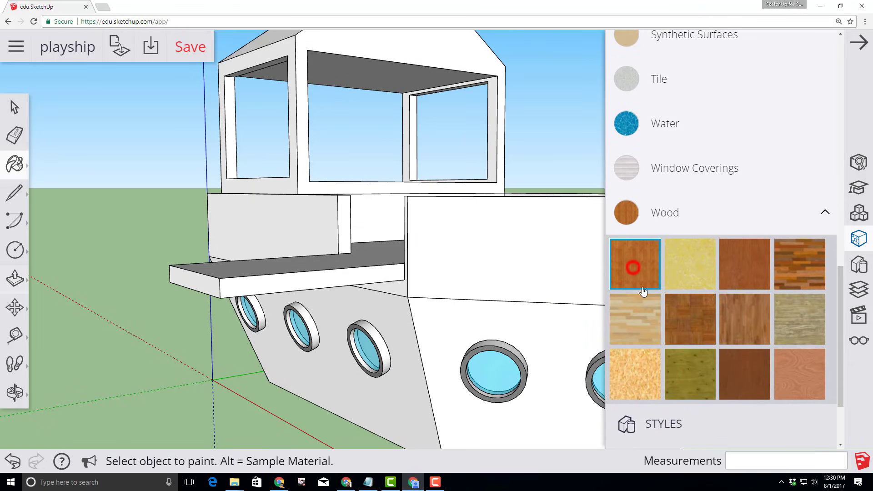
left_click(421, 338)
left_click(400, 332)
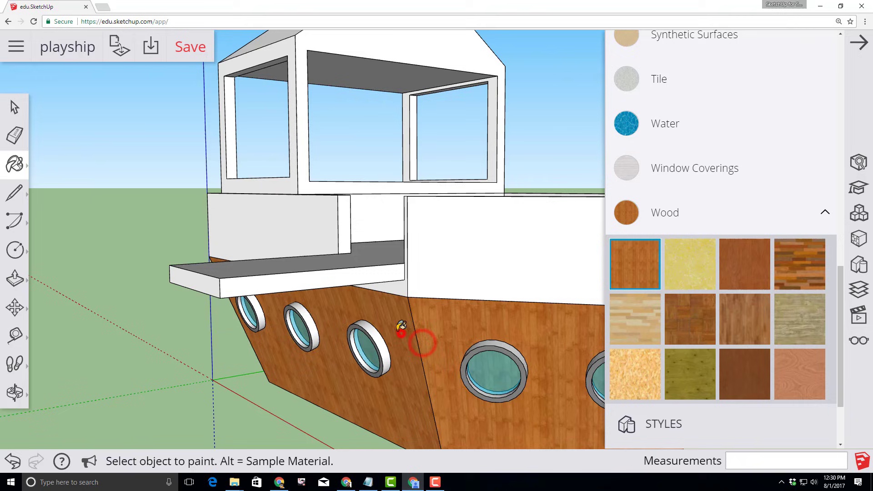
left_click(404, 287)
left_click(438, 279)
left_click(376, 273)
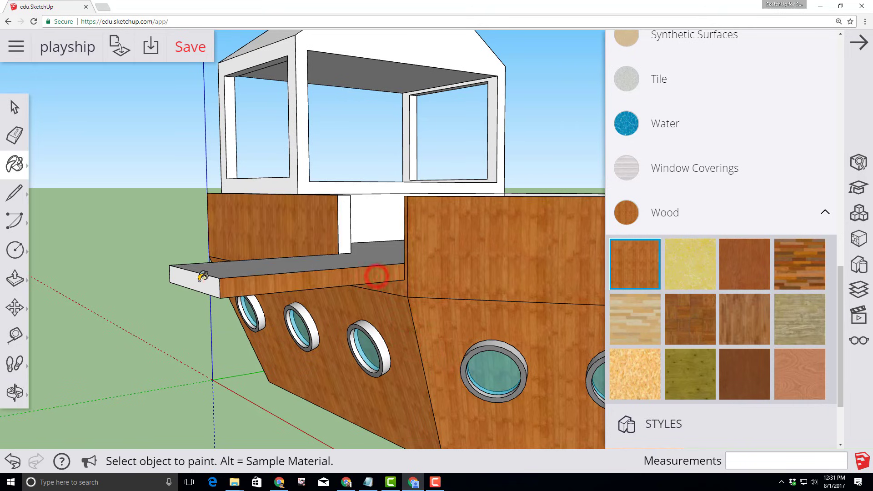
left_click(200, 280)
Paint the plank top and side, bow walls, deck floor and inner walls with wood
middle_click_drag(53, 329, 227, 345)
left_click(563, 296)
left_click(543, 311)
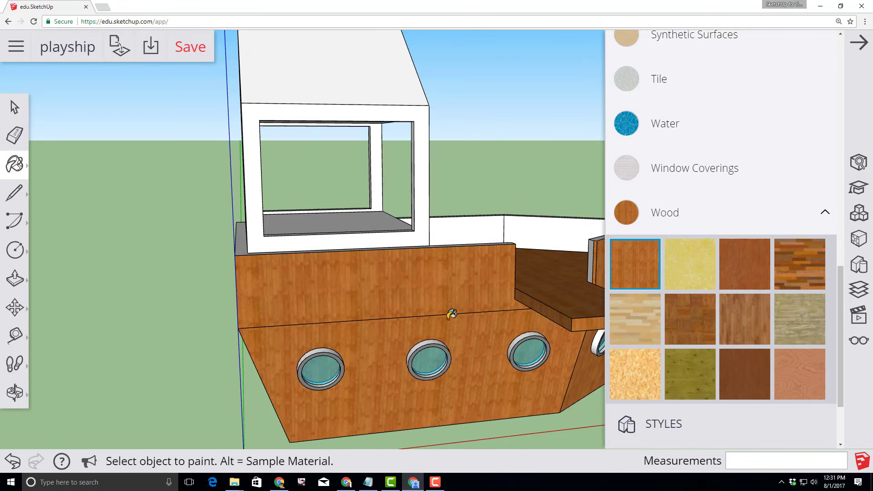
mouse_move(68, 395)
middle_mouse_down()
mouse_move(439, 409)
mouse_move(459, 437)
middle_mouse_up()
left_click(468, 298)
left_click(541, 353)
left_click(366, 280)
left_click(374, 266)
left_click(586, 273)
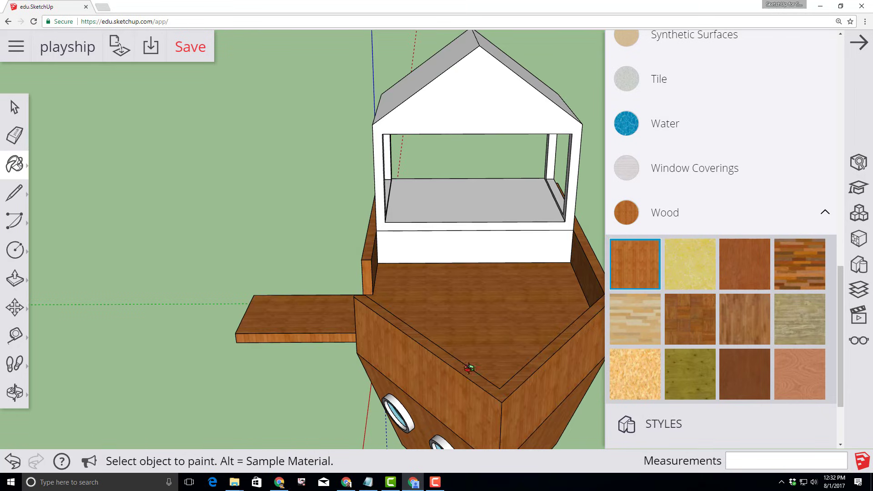
mouse_move(469, 366)
middle_mouse_down()
mouse_move(17, 394)
mouse_move(256, 342)
mouse_move(368, 349)
middle_mouse_up()
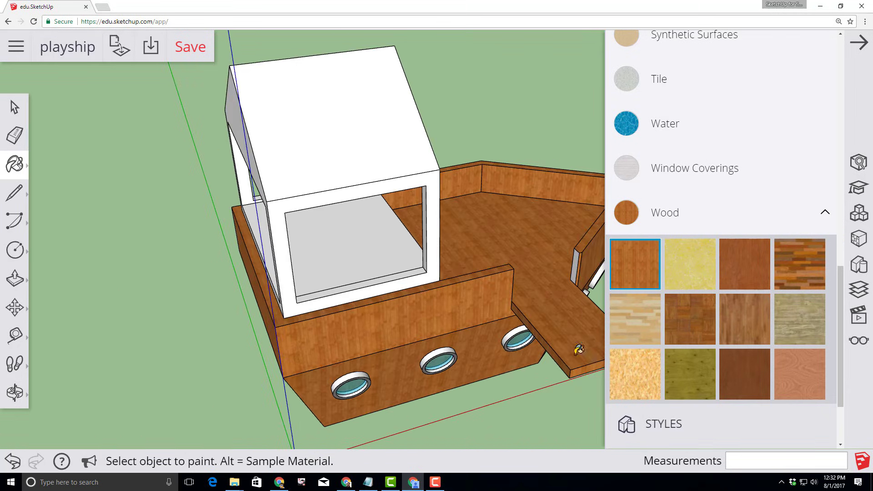
Paint the main deck floor and cabin floor dark red from Colors
left_click(710, 212)
scroll(688, 227, "up", 6)
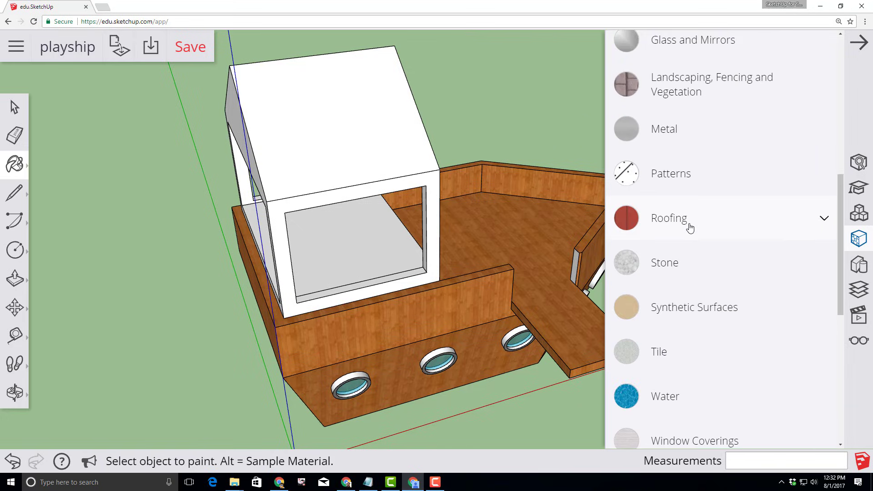
left_click(681, 177)
left_click(791, 285)
left_click(523, 232)
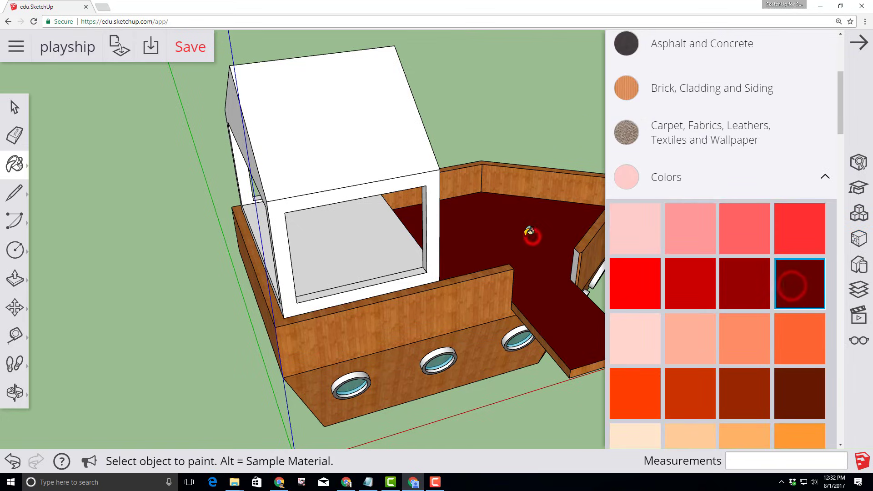
left_click(354, 250)
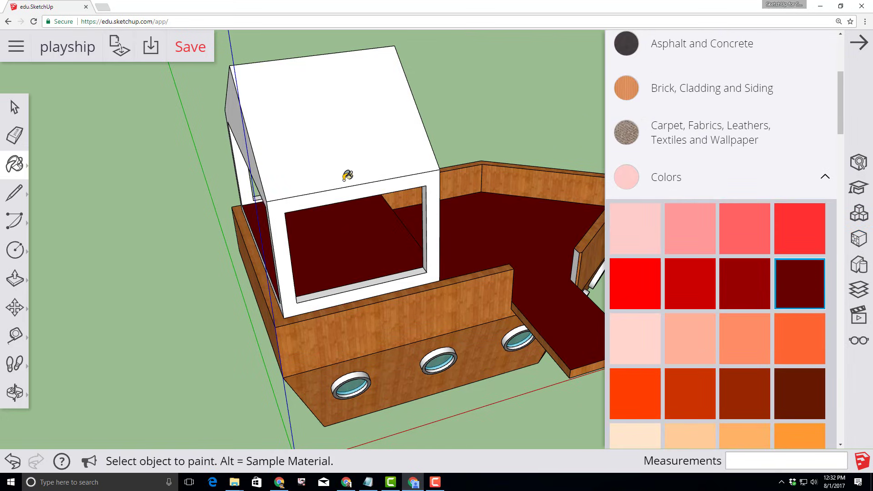
Paint the cabin roof and all its frame faces mid-green
scroll(695, 286, "down", 10)
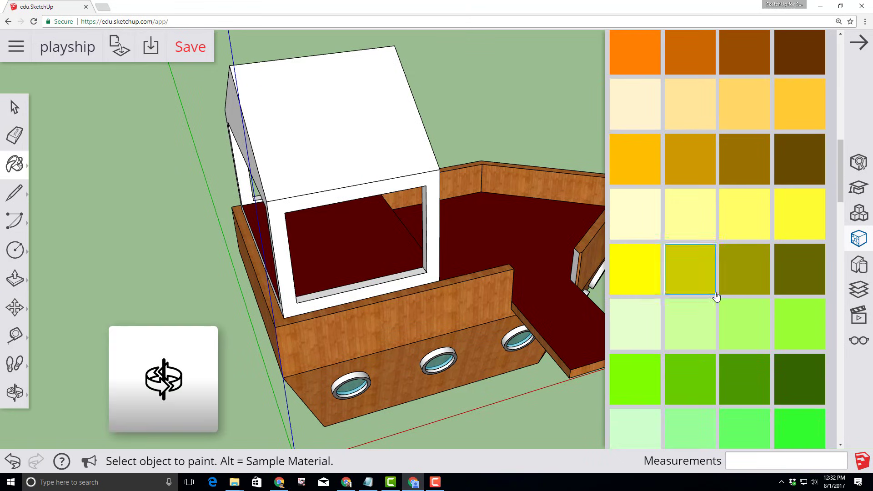
left_click(696, 373)
left_click(334, 130)
left_click(285, 234)
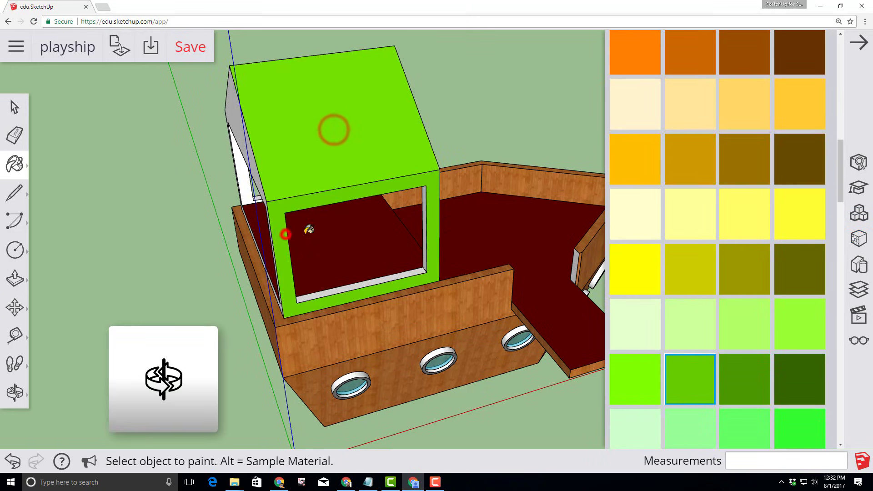
mouse_move(421, 267)
middle_mouse_down()
mouse_move(215, 190)
mouse_move(403, 197)
middle_mouse_up()
left_click(214, 192)
left_click(298, 202)
left_click(269, 237)
left_click(481, 209)
left_click(402, 208)
scroll(674, 149, "down", 4)
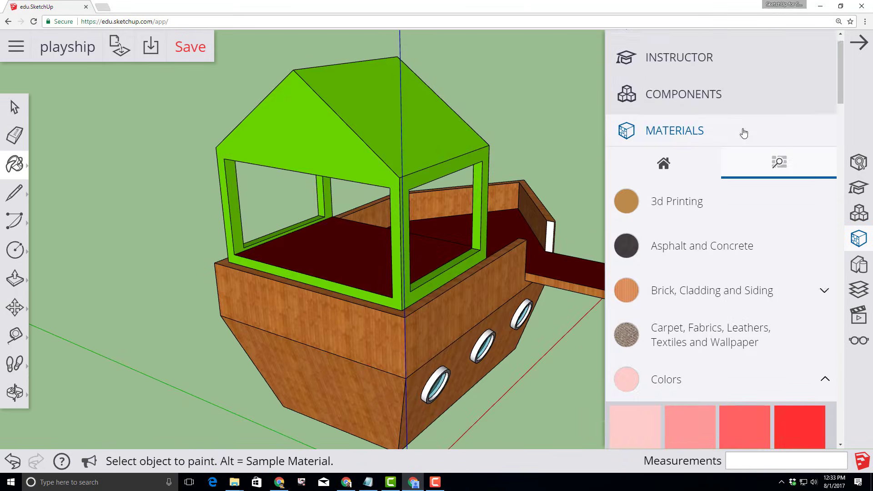
scroll(696, 230, "down", 10)
middle_click_drag(545, 296, 464, 312)
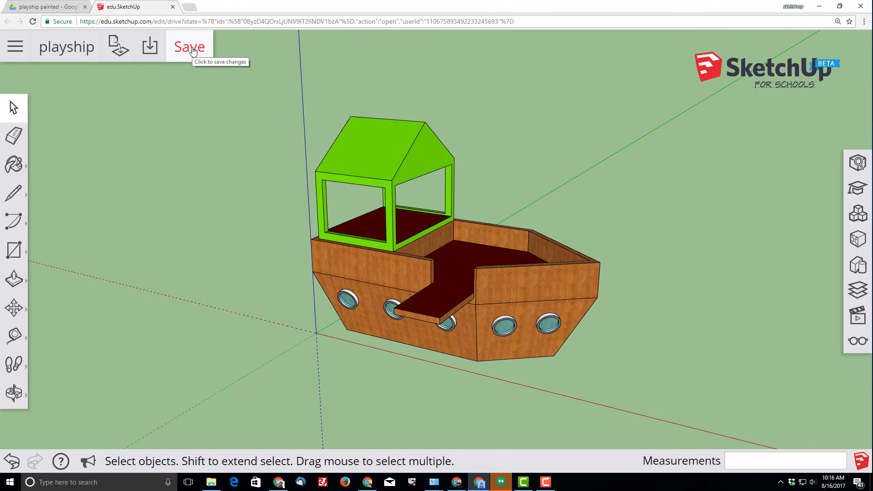
Save the fully painted playship, then tilt the view up toward the sky
left_click(193, 49)
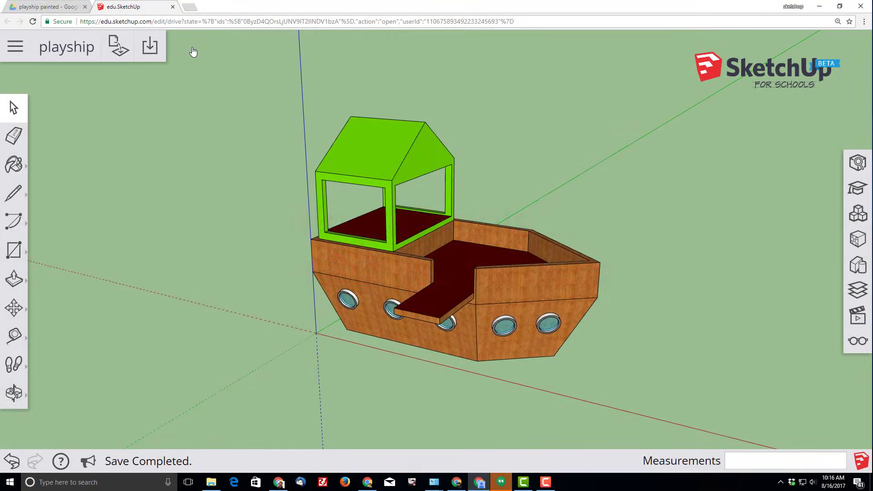
left_click_drag(185, 350, 196, 315)
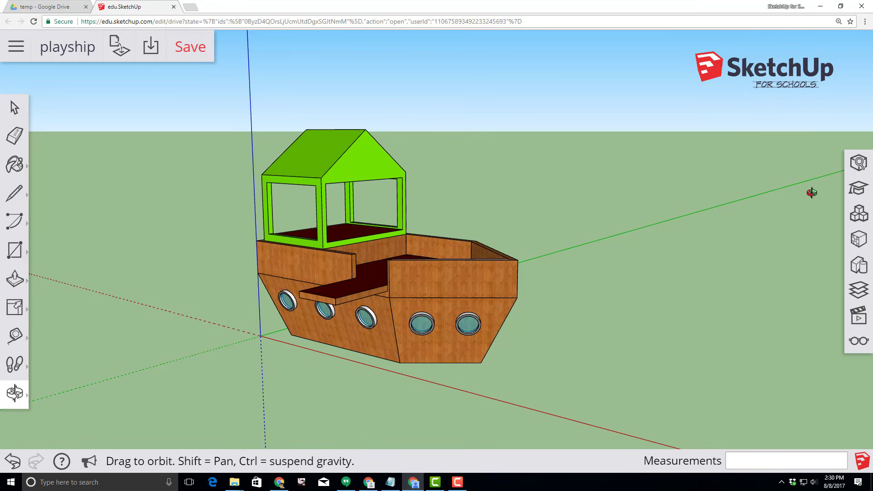
Search the 3D Warehouse components for a slide and place the yellow slide beside the boat
left_click(859, 216)
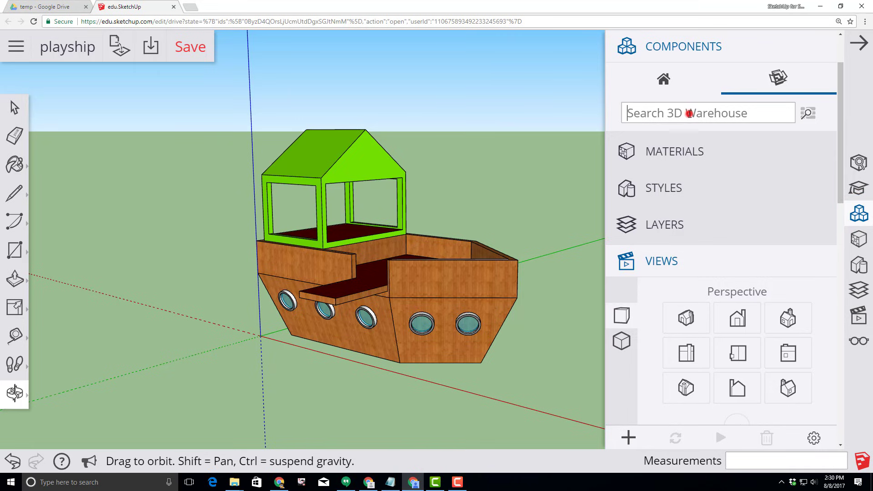
left_click(690, 114)
type("SketchUp for Schools slide")
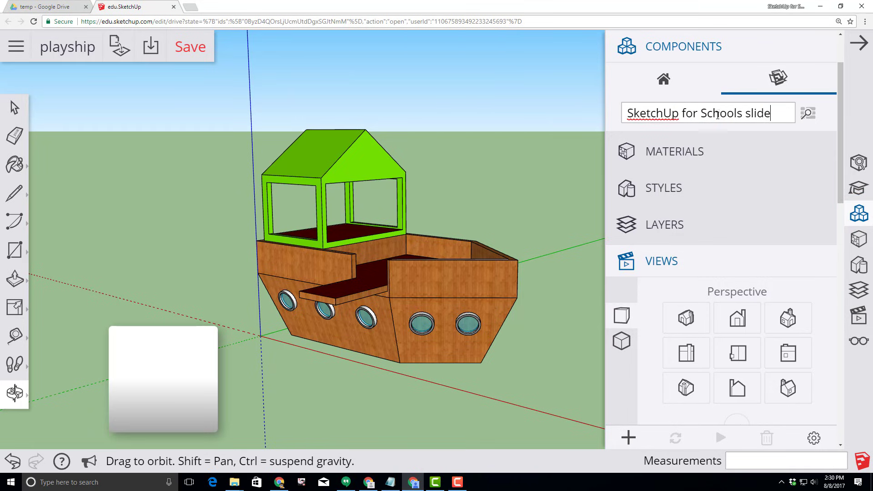
key("Return")
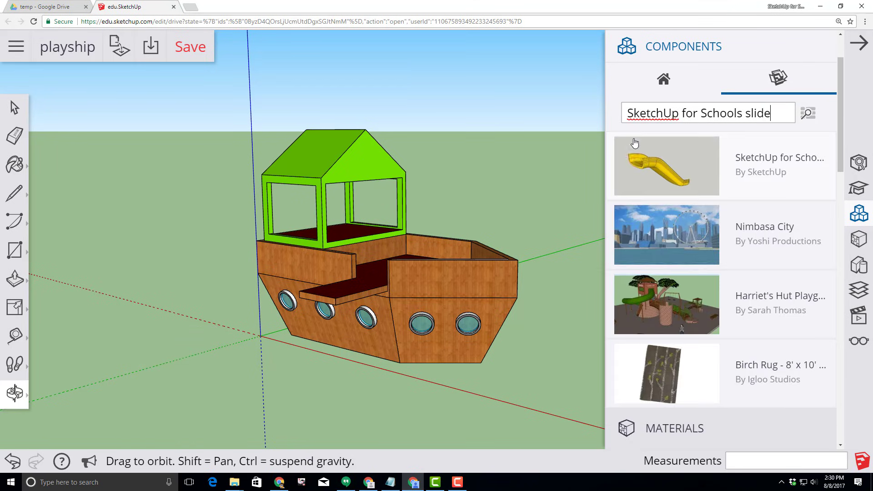
left_click(640, 176)
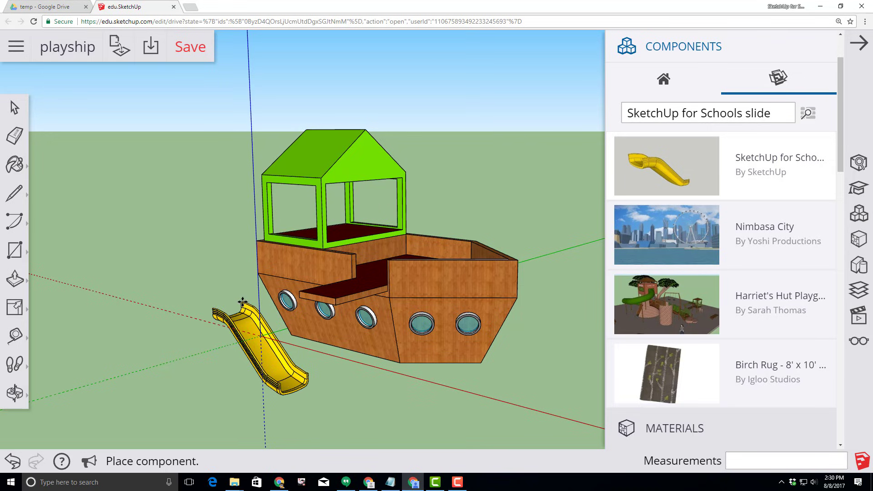
left_click(241, 311)
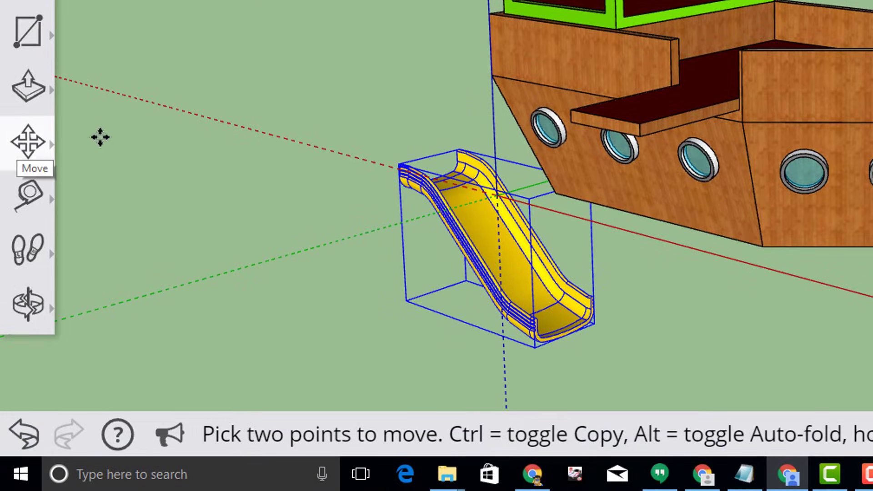
Rotate the slide -90° and move it onto the outer end of the dark red plank
left_click(542, 188)
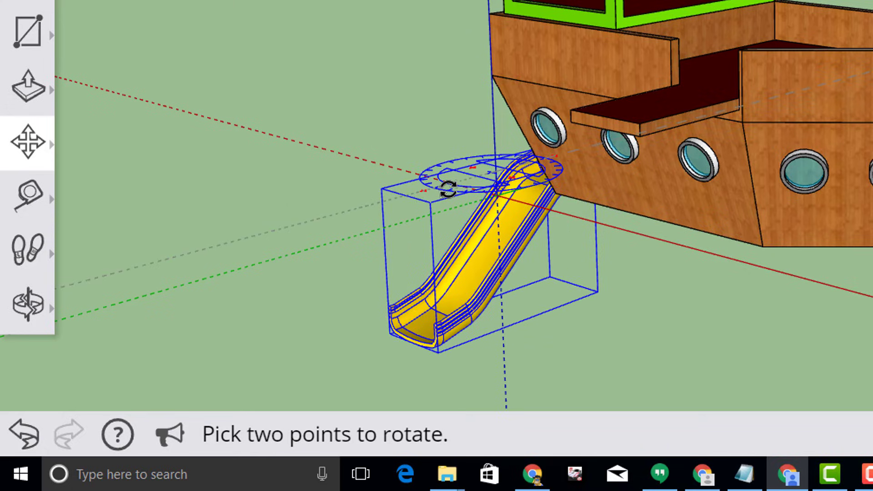
left_click(448, 188)
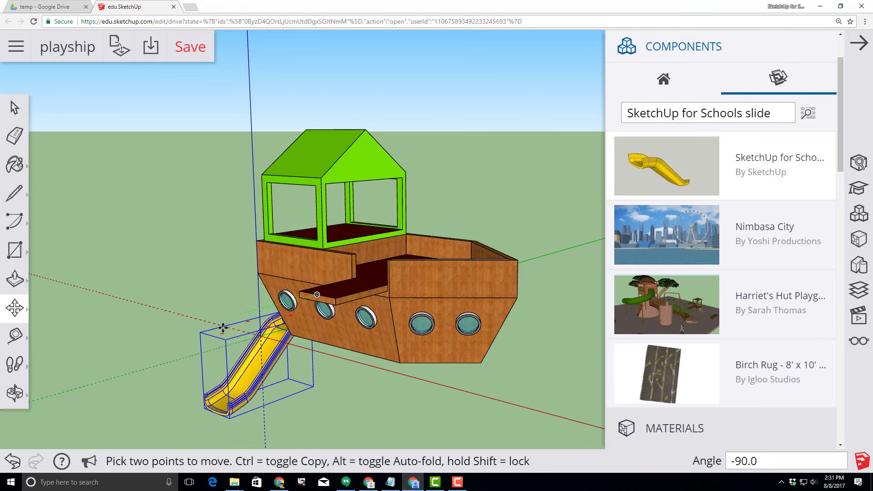
middle_click_drag(53, 333, 291, 387)
scroll(213, 381, "up", 1)
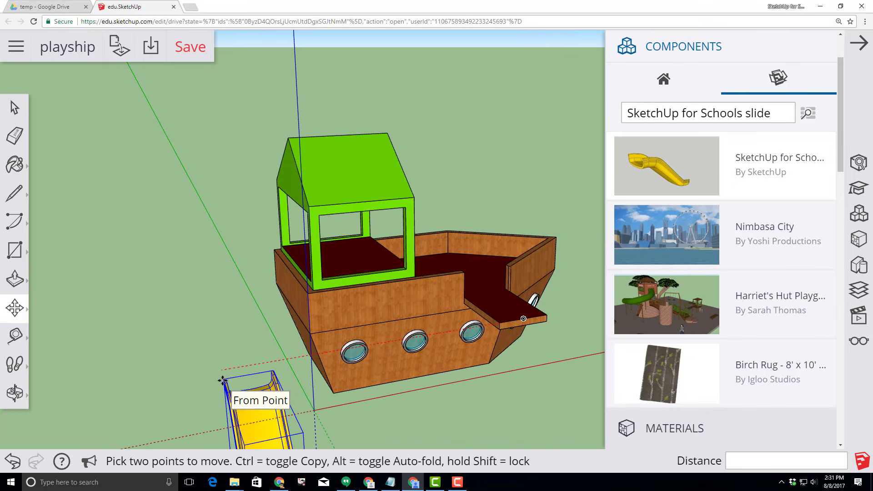
scroll(223, 379, "up", 1)
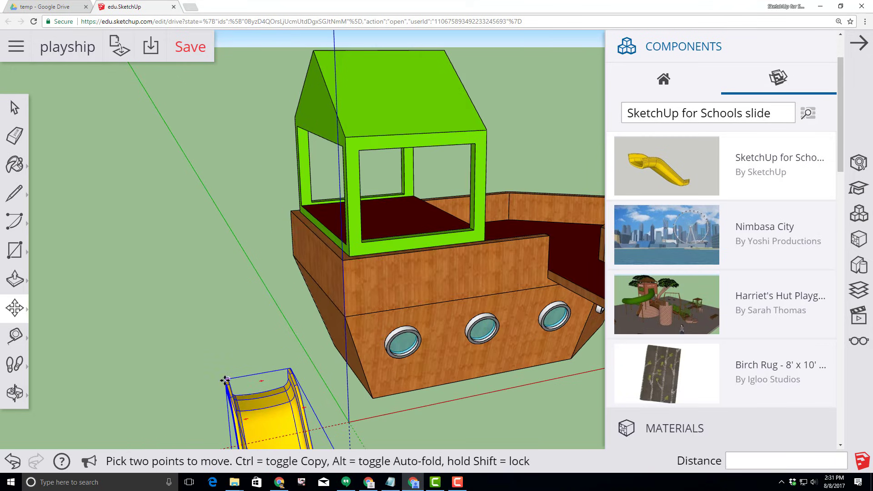
left_click(225, 380)
scroll(465, 375, "down", 2)
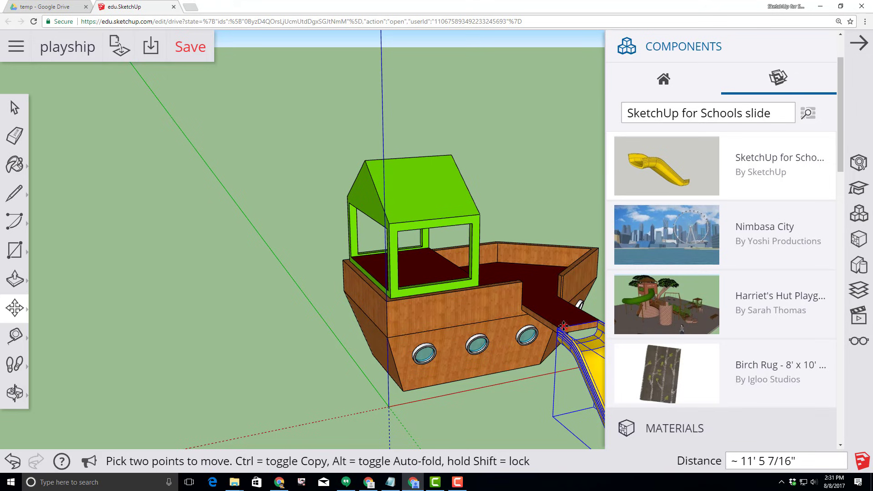
left_click(551, 346)
middle_click_drag(552, 346, 446, 337)
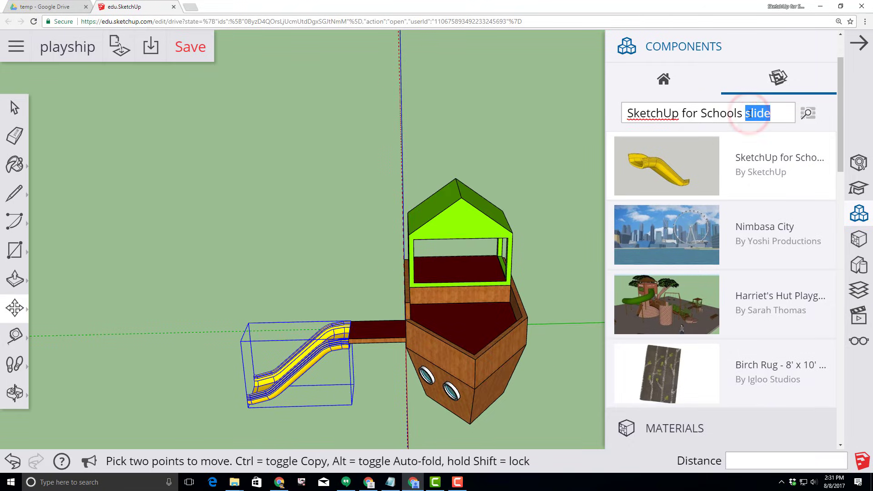
Search components for 'flag' and place the SketchUp for Schools flag on the boat
type("fla")
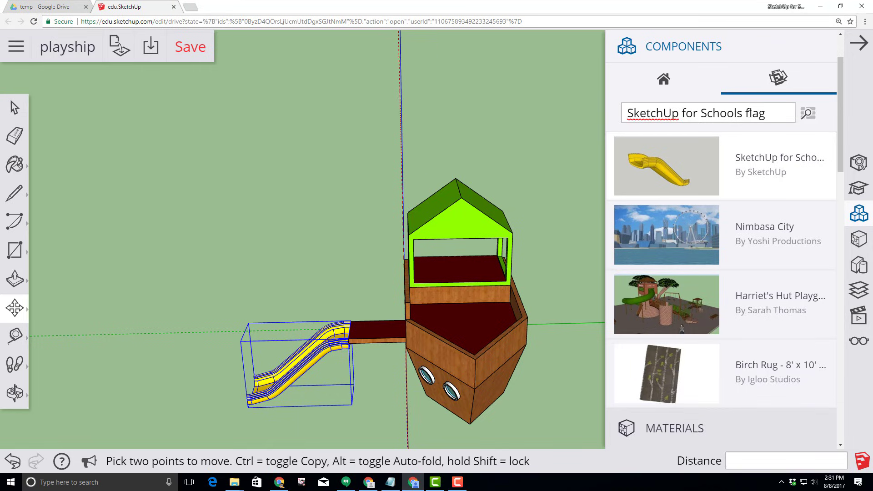
type("g")
key("Return")
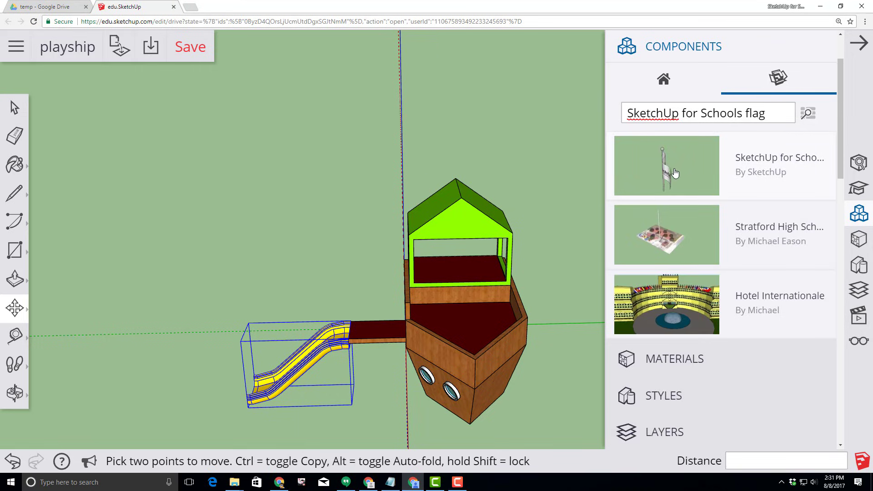
left_click(667, 176)
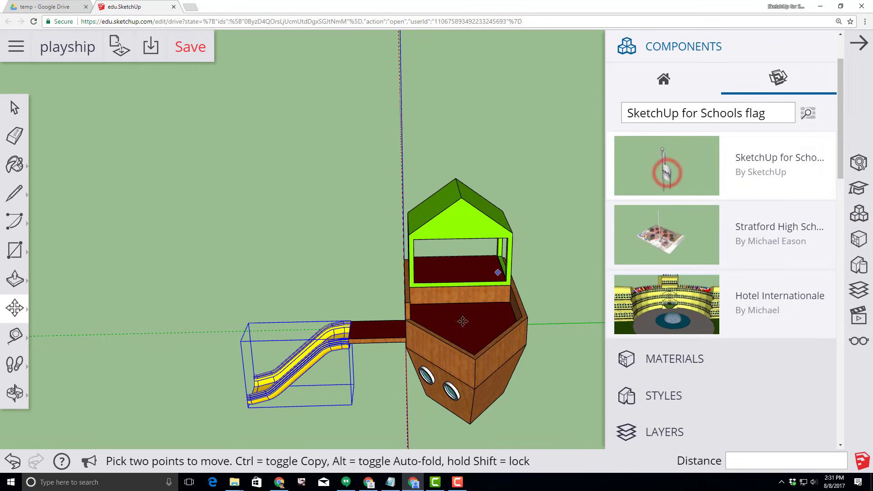
left_click(476, 359)
Move the flagpole base onto the bow corner of the hull
scroll(473, 357, "up", 5)
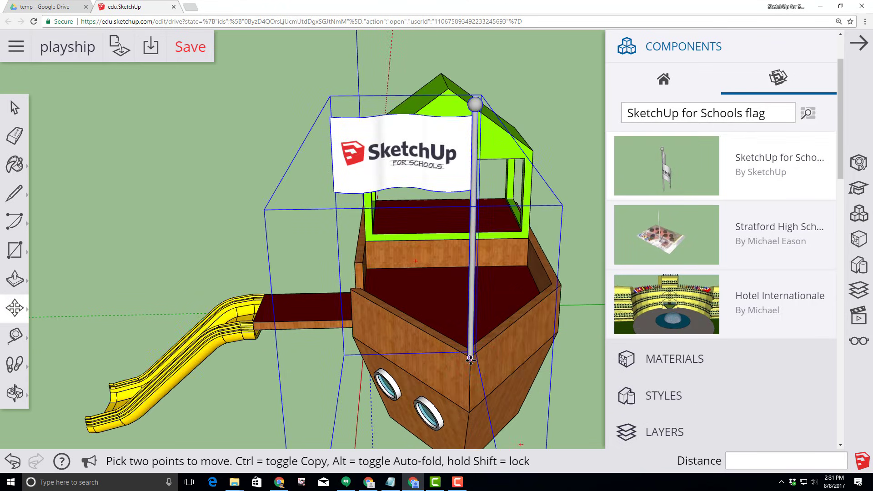
scroll(469, 356, "up", 2)
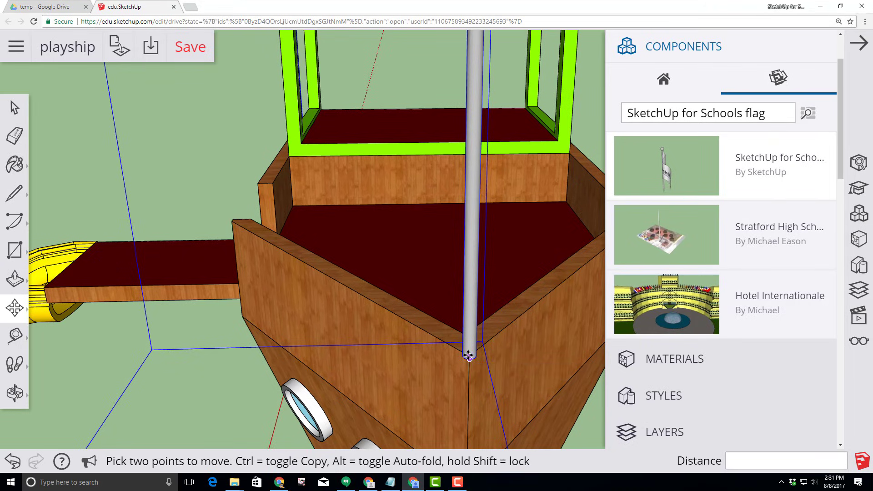
left_click(468, 355)
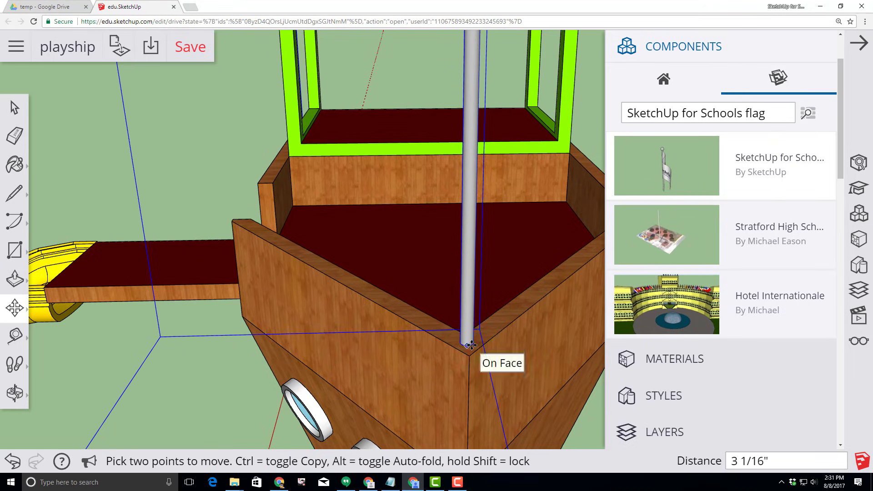
left_click(471, 345)
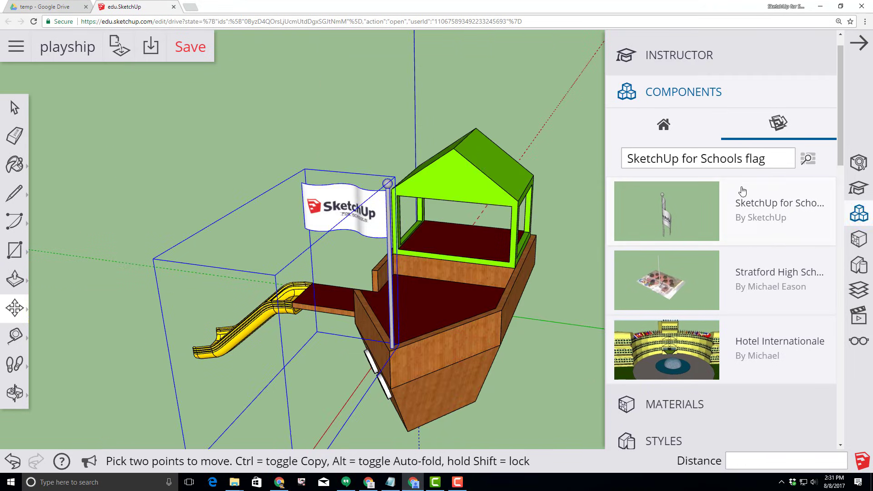
double_click(759, 158)
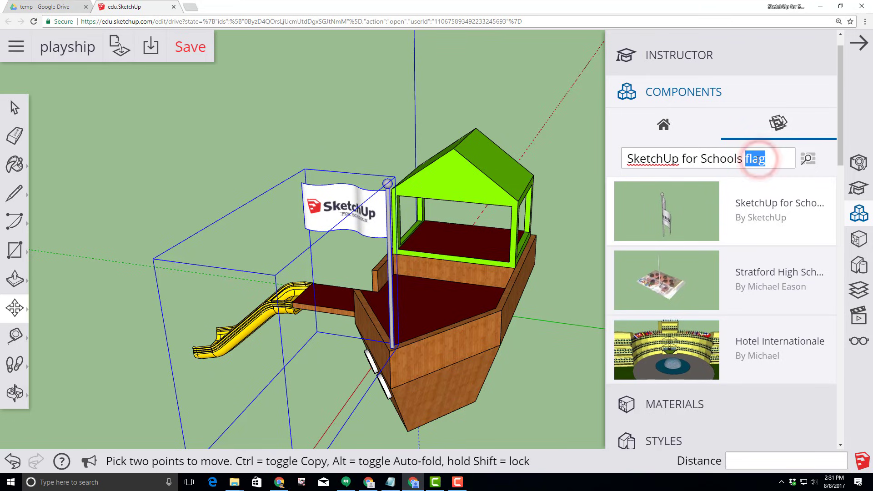
Search components for 'stairs' and place the SketchUp for Schools steering wheel on the front deck
type("stairs")
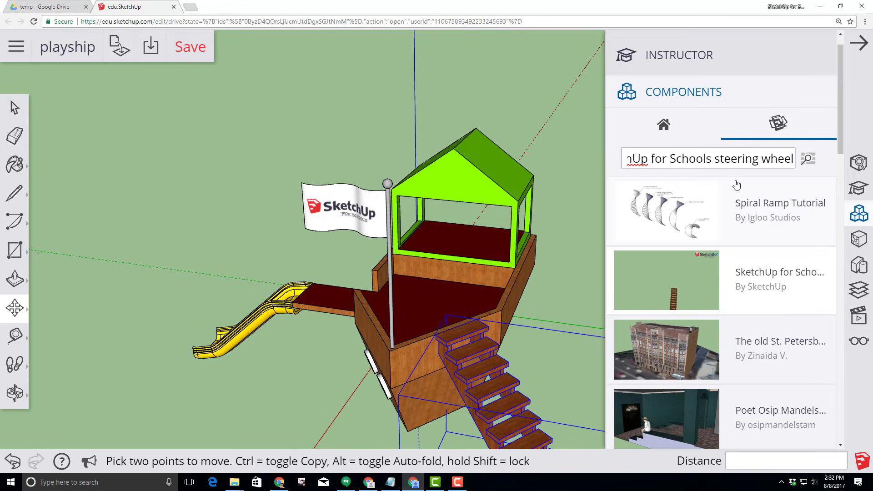
key("Return")
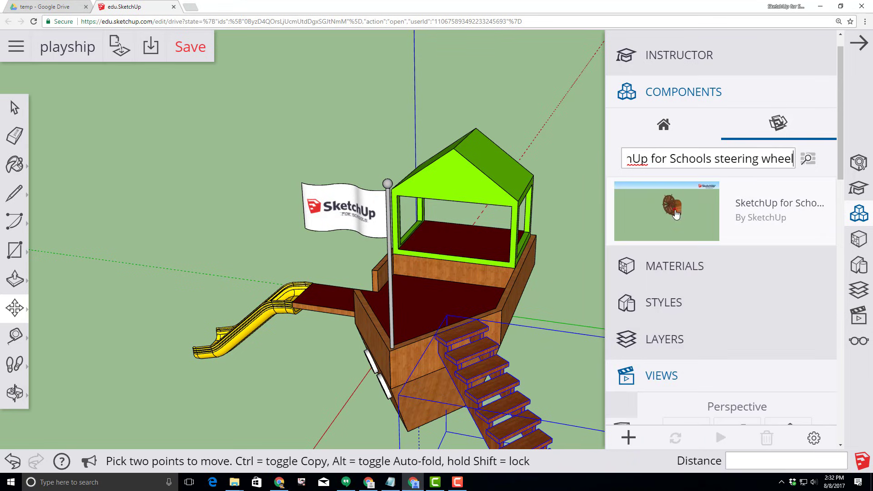
left_click(676, 214)
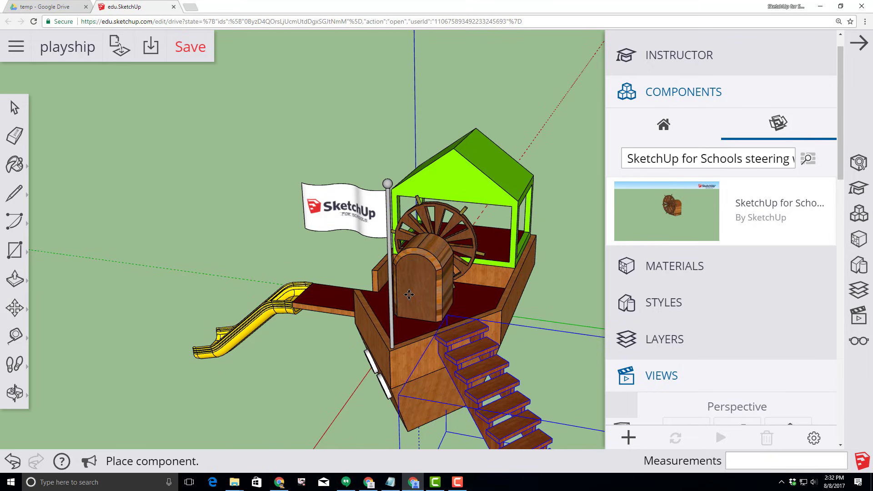
left_click(409, 295)
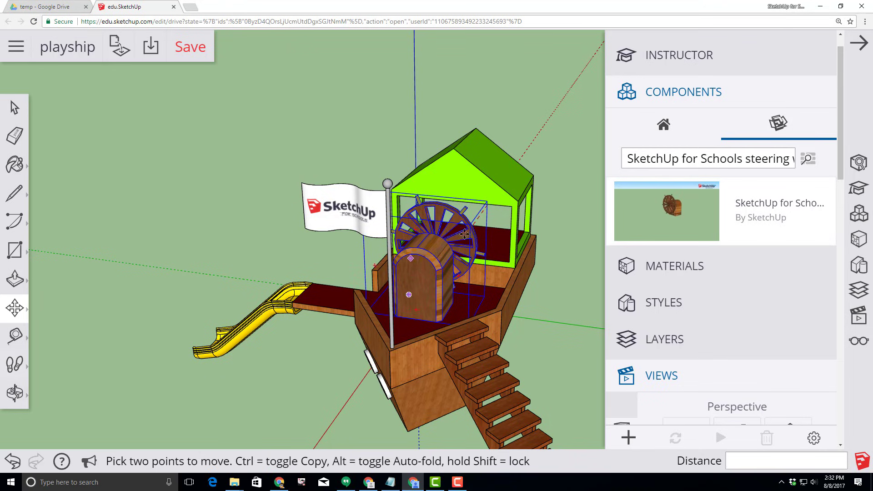
Scale the steering wheel to 0.5, half its size
left_click(14, 313)
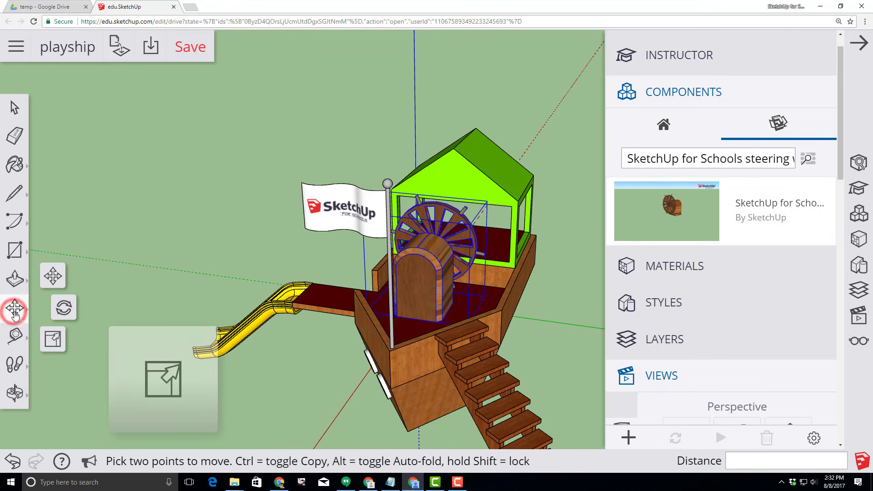
left_click(53, 339)
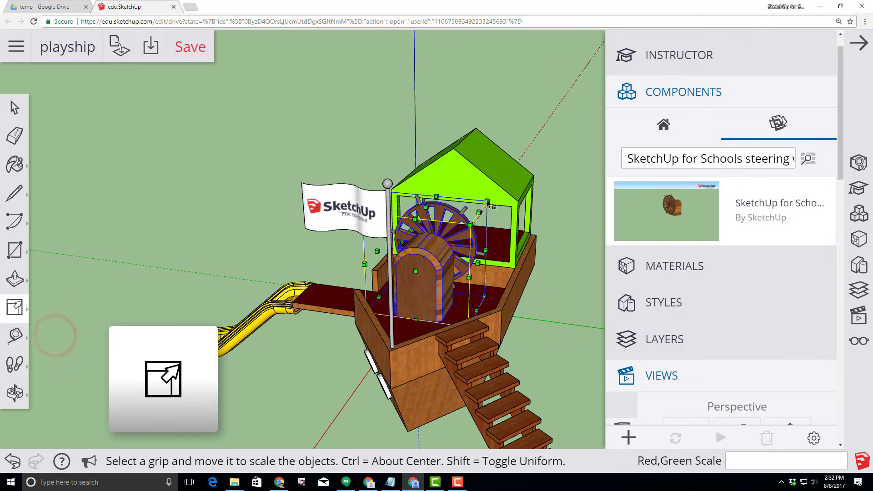
left_click_drag(487, 201, 485, 198)
type("0.5")
key("Return")
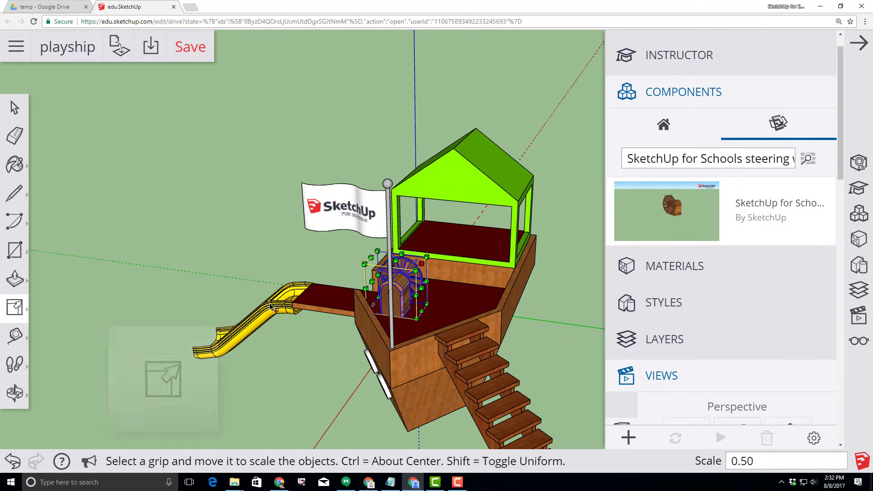
Move the half-size steering wheel onto the sunken bow deck in front of the cabin
left_click(17, 312)
left_click(50, 274)
scroll(409, 336, "up", 3)
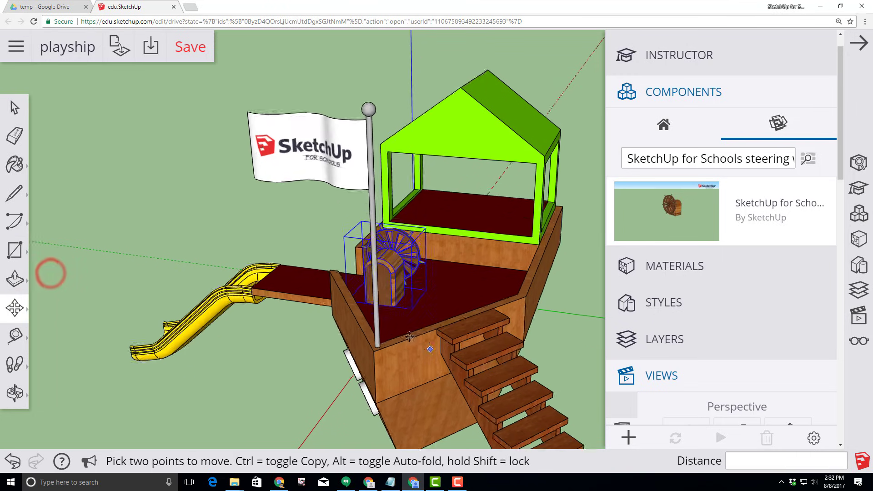
scroll(409, 337, "up", 2)
left_click(372, 300)
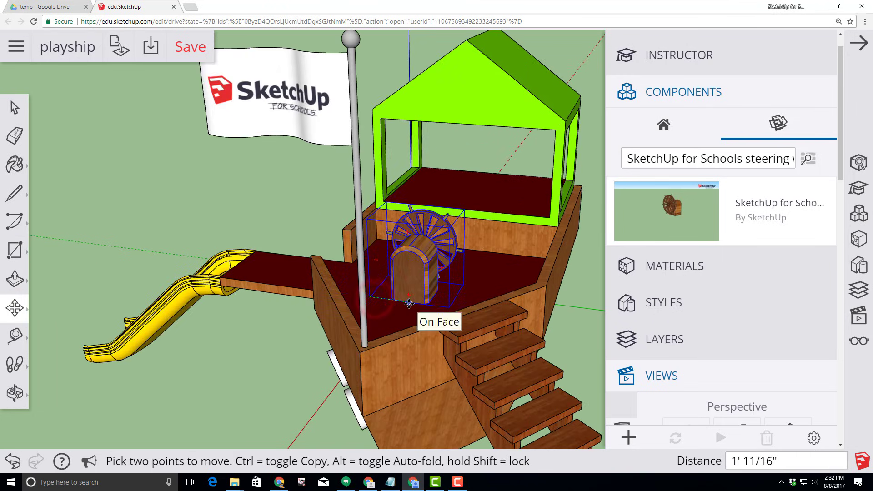
left_click(409, 303)
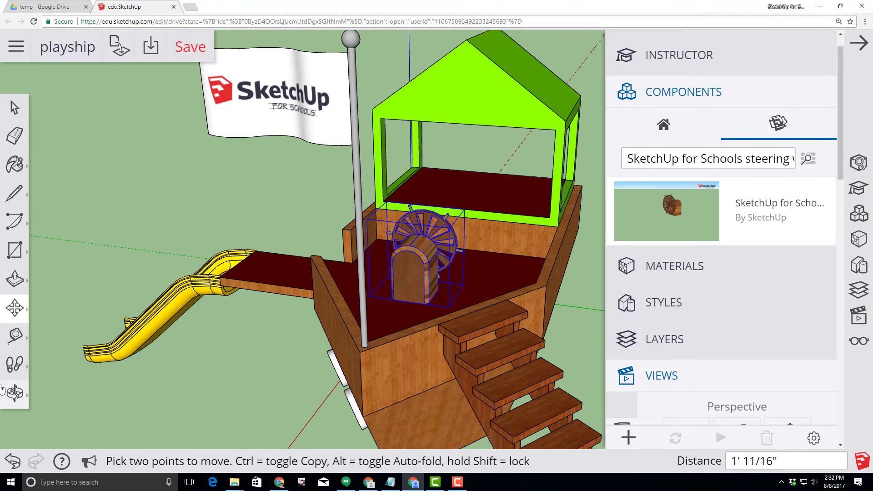
left_click(15, 393)
left_click(54, 329)
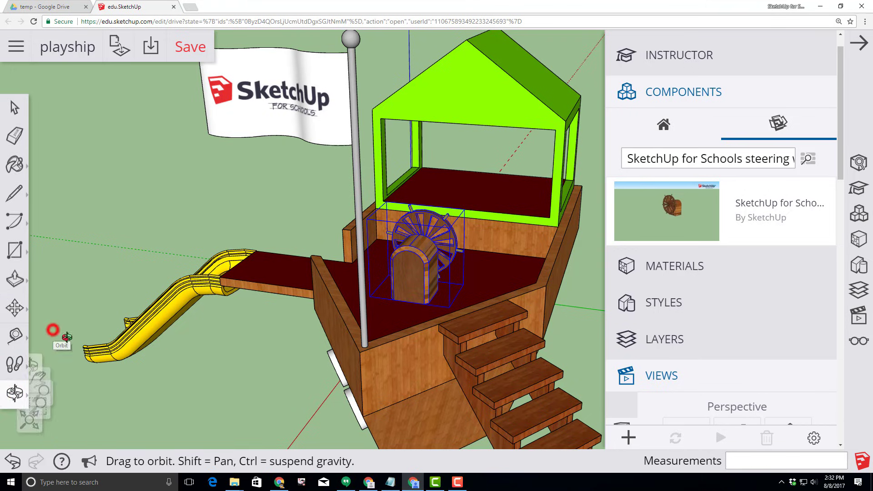
Save the finished playship, orbiting around it to check portholes, slide, cabin roof, flag and stairs
left_click_drag(116, 345, 296, 333)
left_click_drag(147, 313, 573, 305)
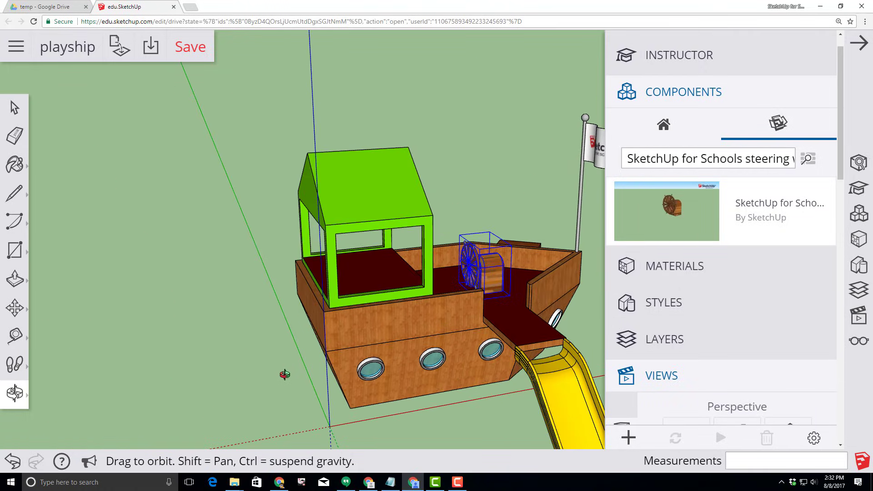
left_click_drag(285, 374, 241, 371)
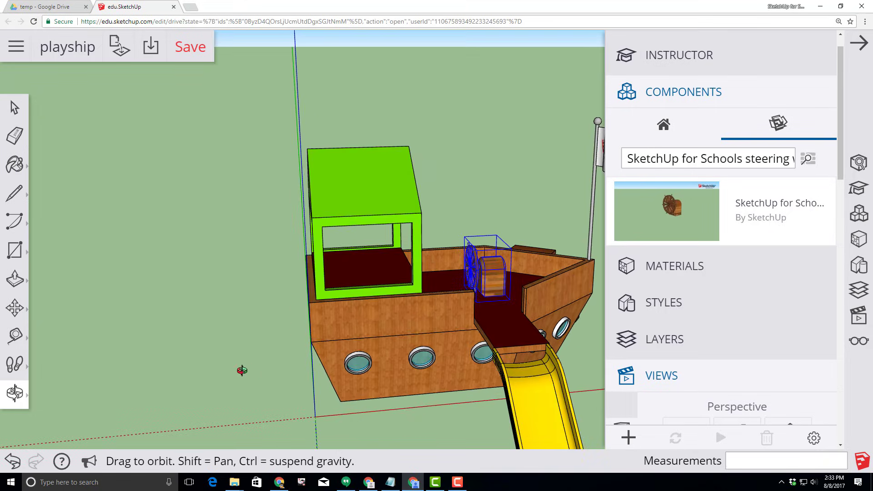
left_click(193, 53)
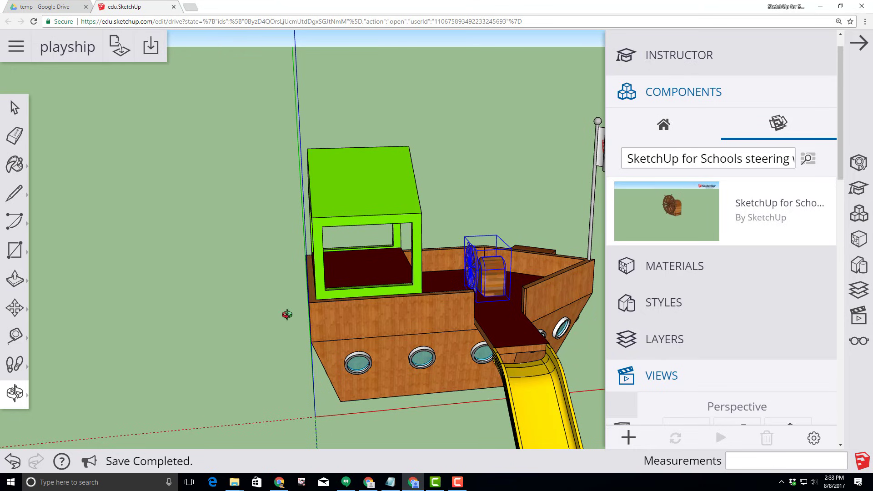
left_click_drag(256, 281, 547, 279)
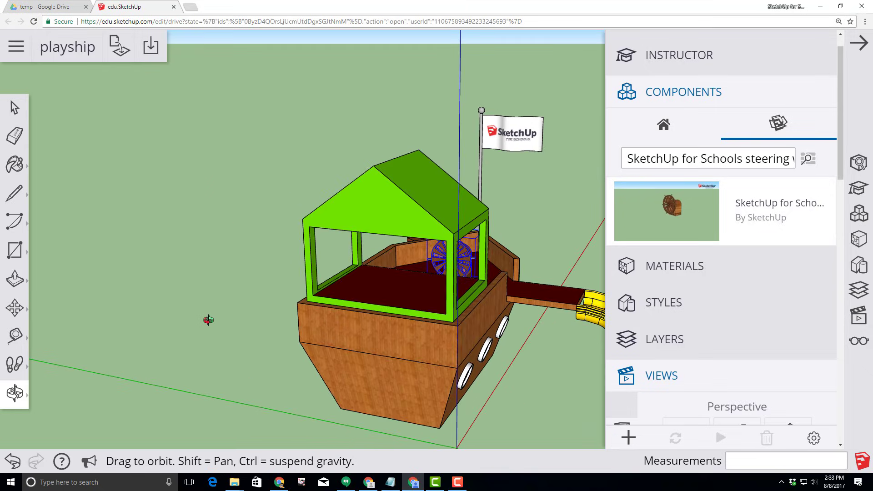
left_click_drag(208, 320, 307, 347)
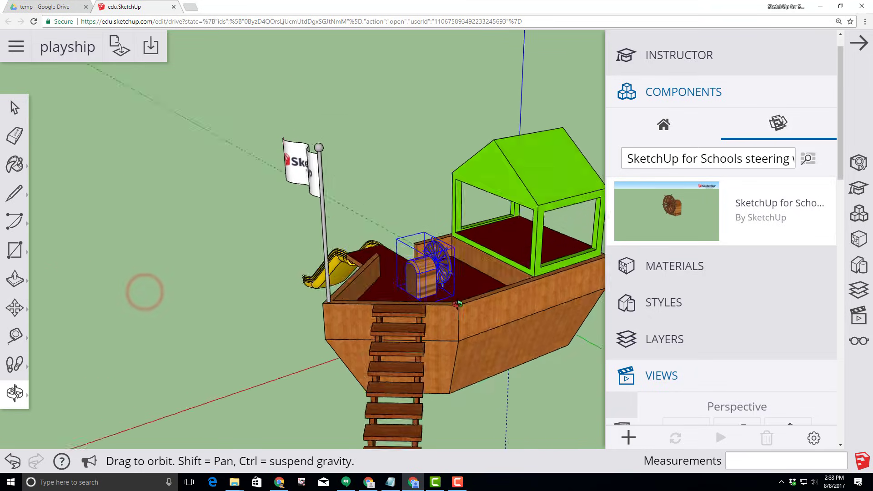